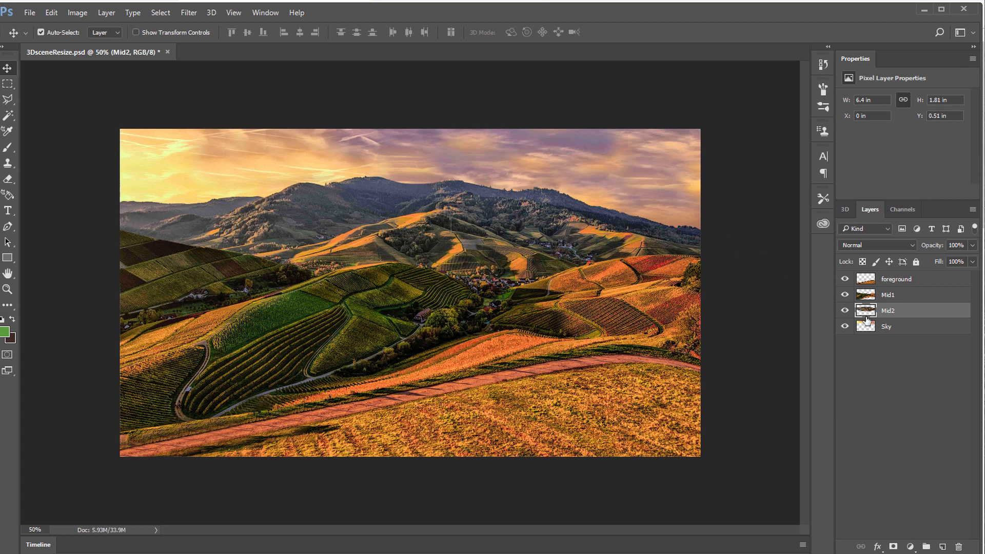
- Go through the Sky, Mid2, Mid1 and foreground layers one by one to review how the landscape is split
{"action": "left_click", "coordinate": [894, 329]}
{"action": "left_click", "coordinate": [898, 311]}
{"action": "left_click", "coordinate": [899, 296]}
{"action": "left_click", "coordinate": [901, 278]}
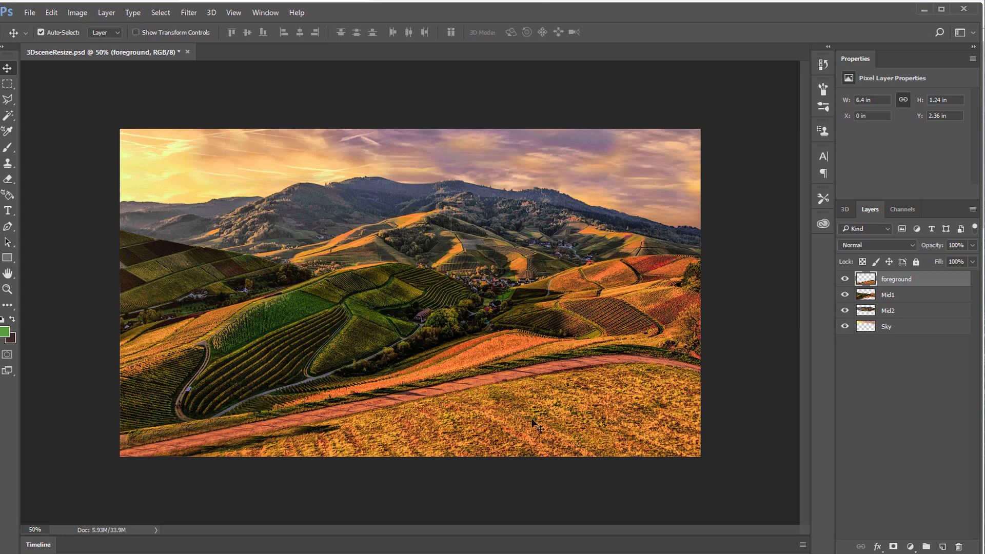
{"action": "left_click", "coordinate": [911, 296]}
{"action": "left_click", "coordinate": [902, 311]}
{"action": "left_click", "coordinate": [902, 327]}
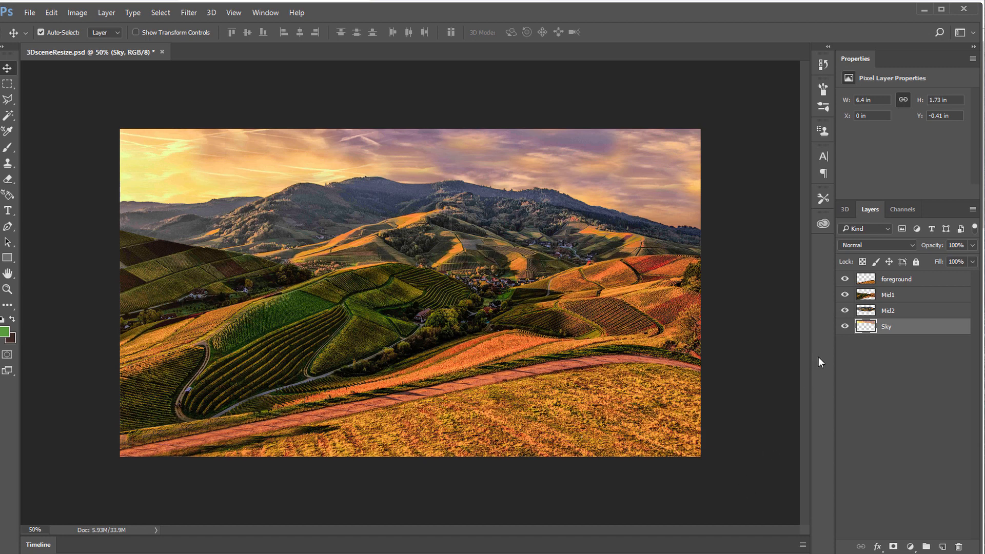
- Toggle the visibility of the foreground, Mid1 and Mid2 layers to examine how the landscape pieces overlap
{"action": "left_click", "coordinate": [845, 280]}
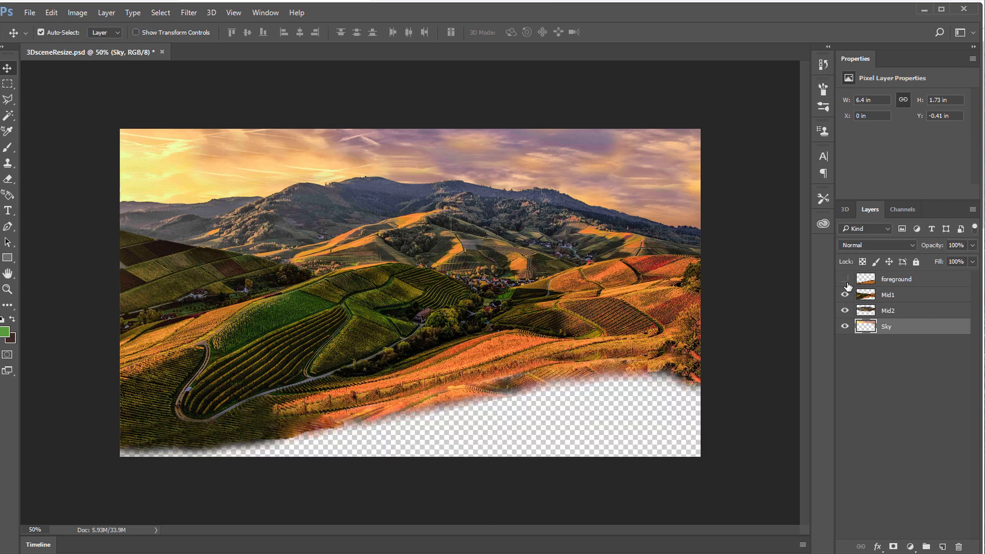
{"action": "left_click", "coordinate": [886, 297]}
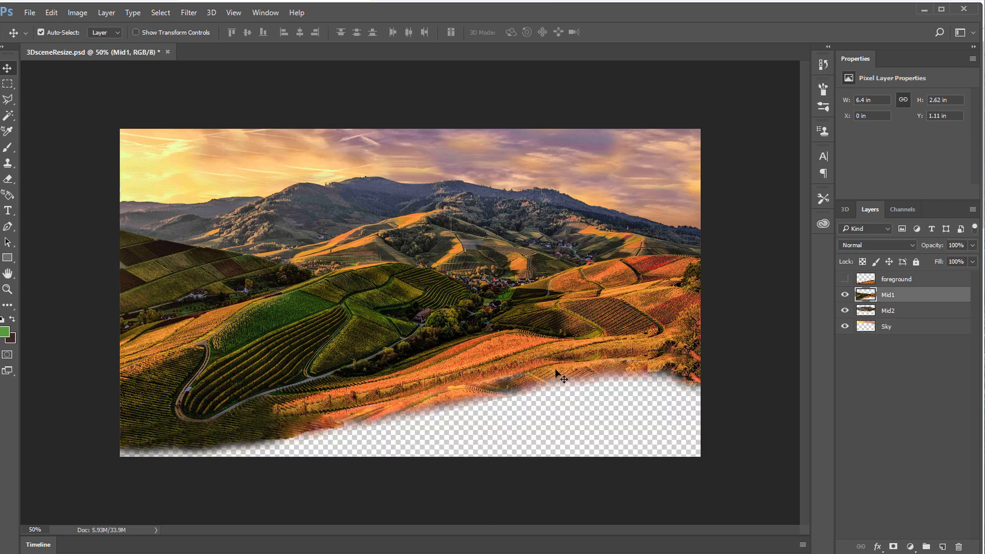
{"action": "left_click", "coordinate": [845, 279]}
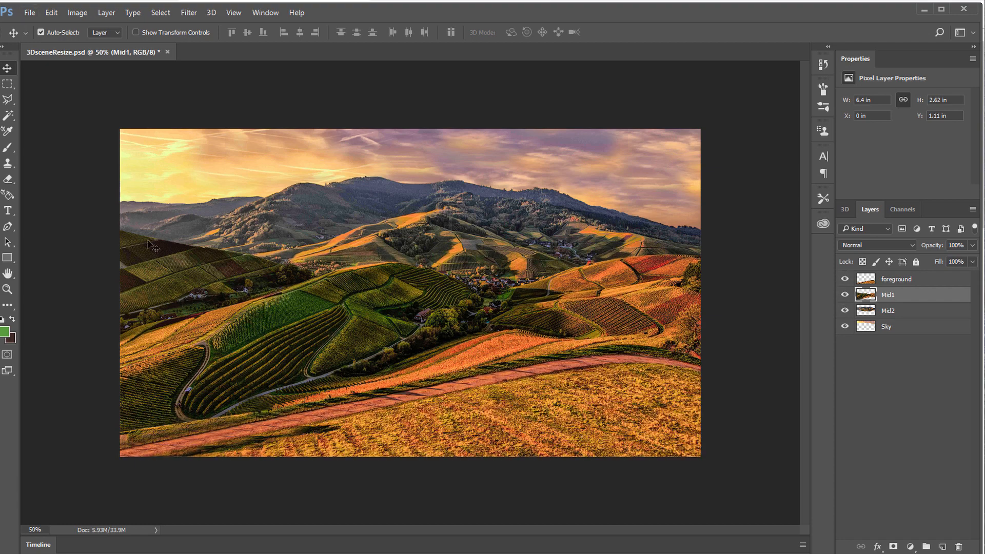
{"action": "left_click_drag", "start_coordinate": [340, 396], "coordinate": [368, 415]}
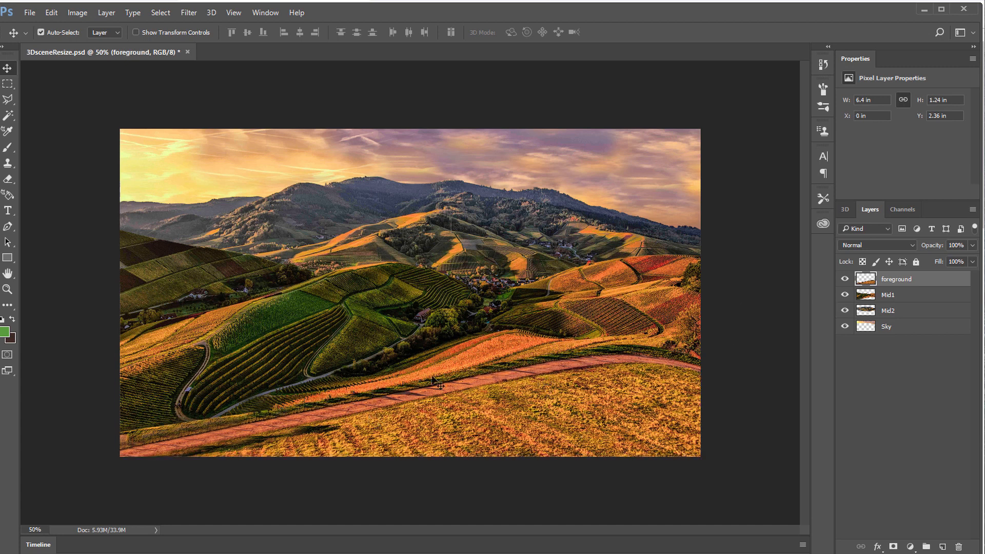
{"action": "left_click", "coordinate": [845, 294]}
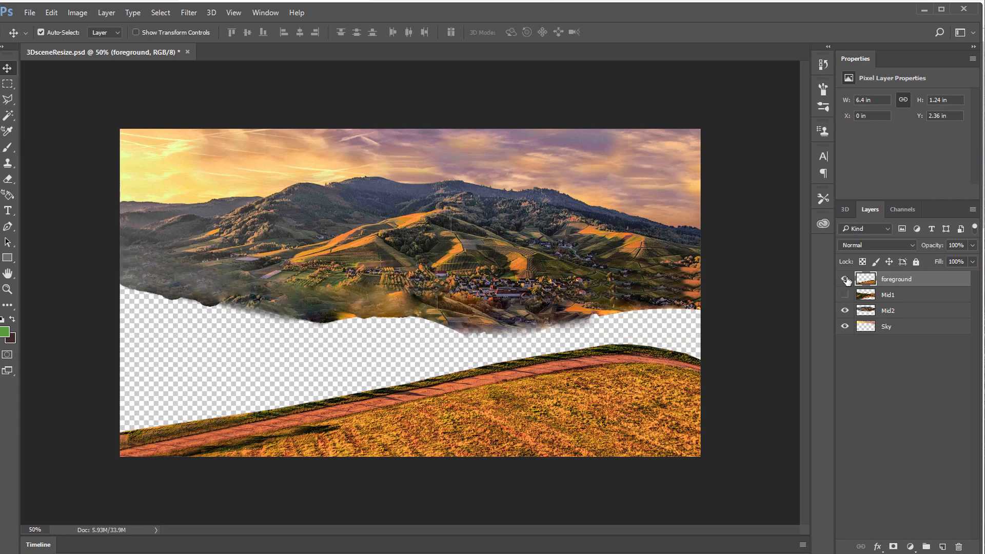
{"action": "left_click", "coordinate": [845, 311]}
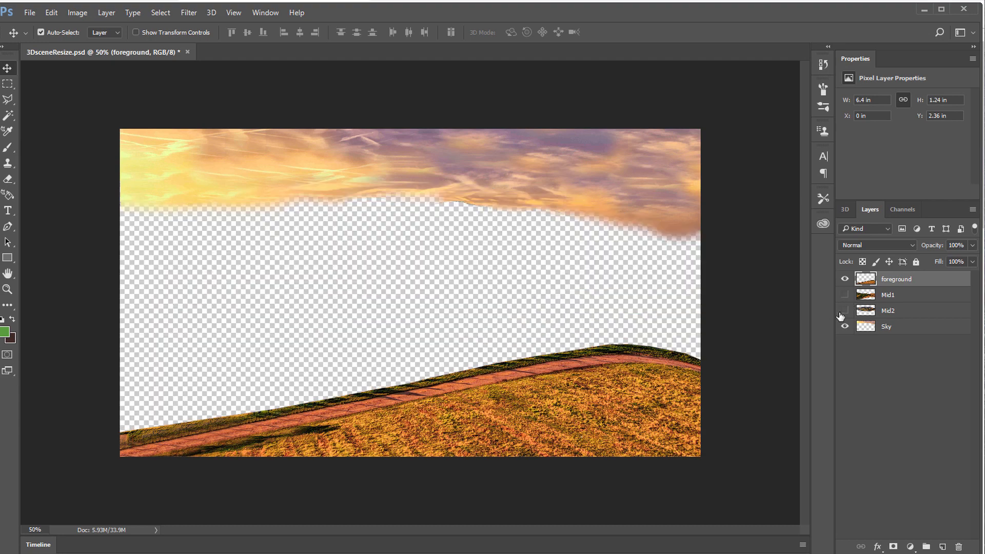
{"action": "left_click", "coordinate": [845, 311]}
{"action": "left_click", "coordinate": [845, 295]}
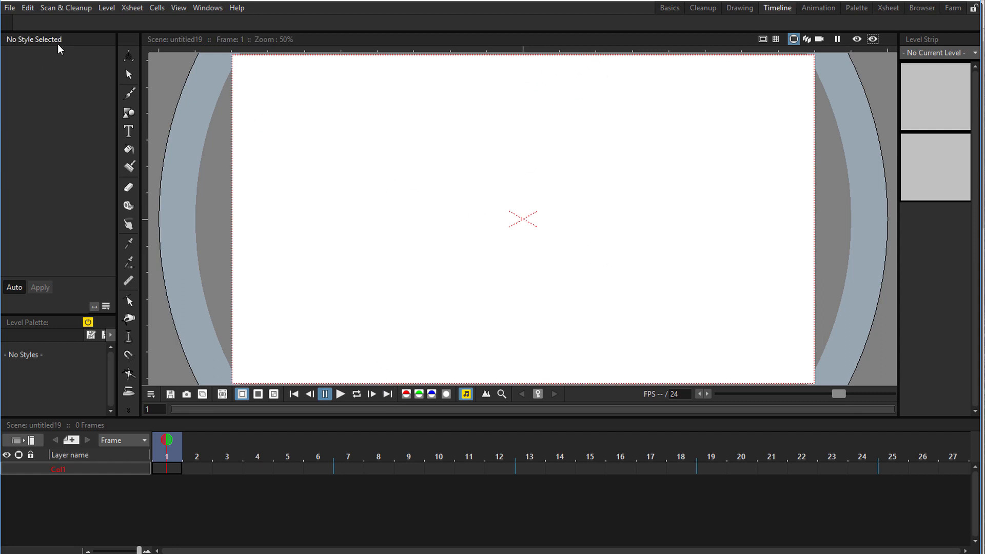
- Switch to OpenToonz and remove the Style Editor, Level Palette and Level Strip from the Timeline room
{"action": "left_click_drag", "start_coordinate": [87, 41], "coordinate": [144, 42]}
{"action": "left_click", "coordinate": [184, 43]}
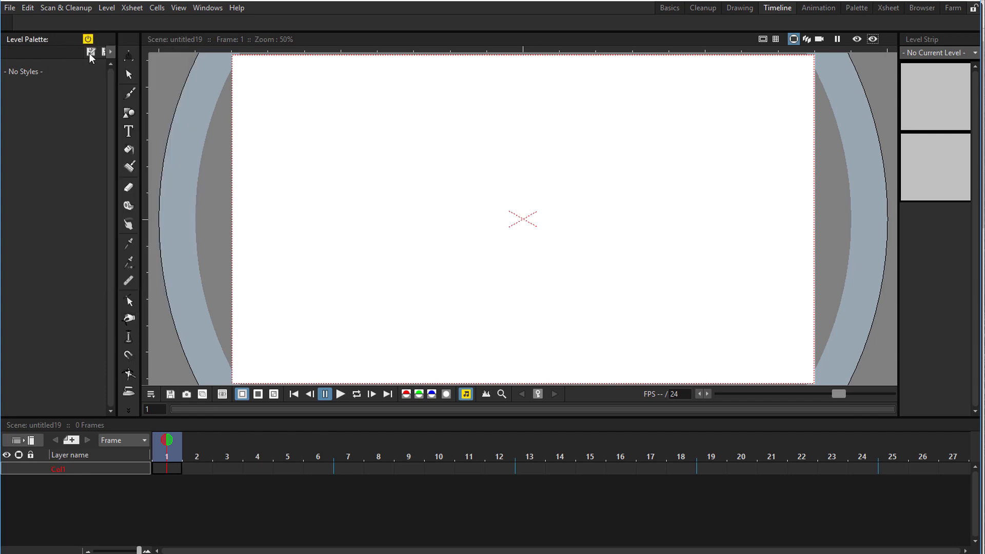
{"action": "left_click_drag", "start_coordinate": [60, 38], "coordinate": [153, 44]}
{"action": "left_click", "coordinate": [204, 43]}
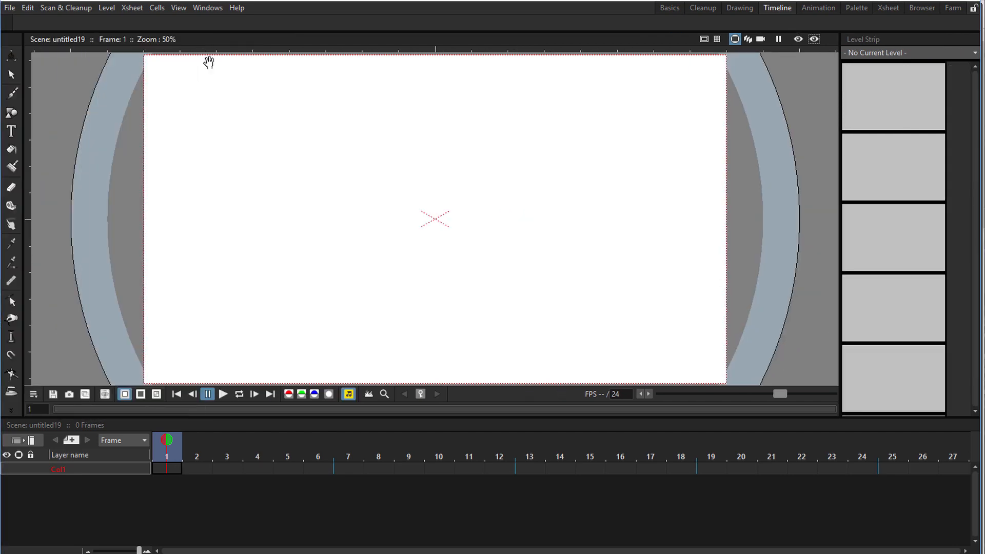
{"action": "left_click_drag", "start_coordinate": [897, 36], "coordinate": [678, 43]}
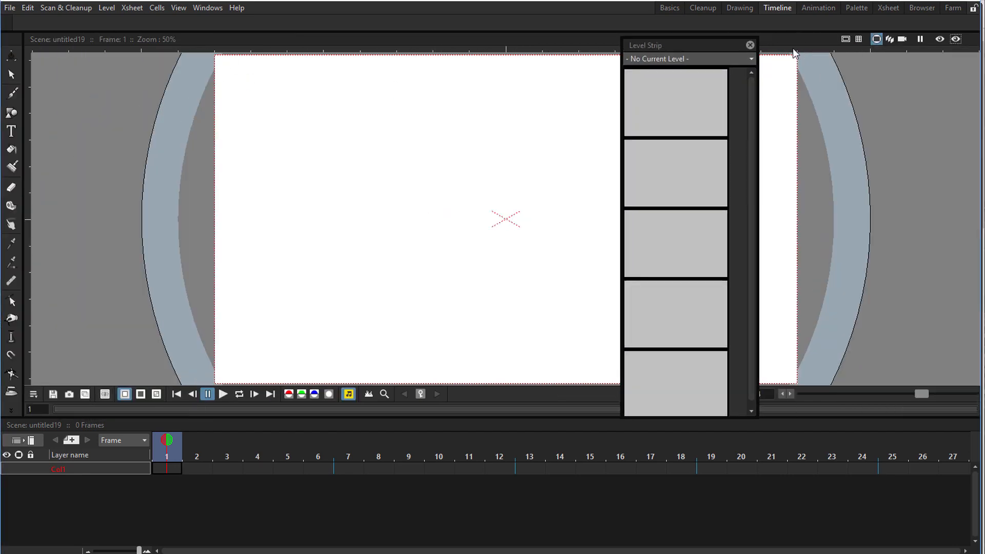
{"action": "left_click", "coordinate": [750, 45]}
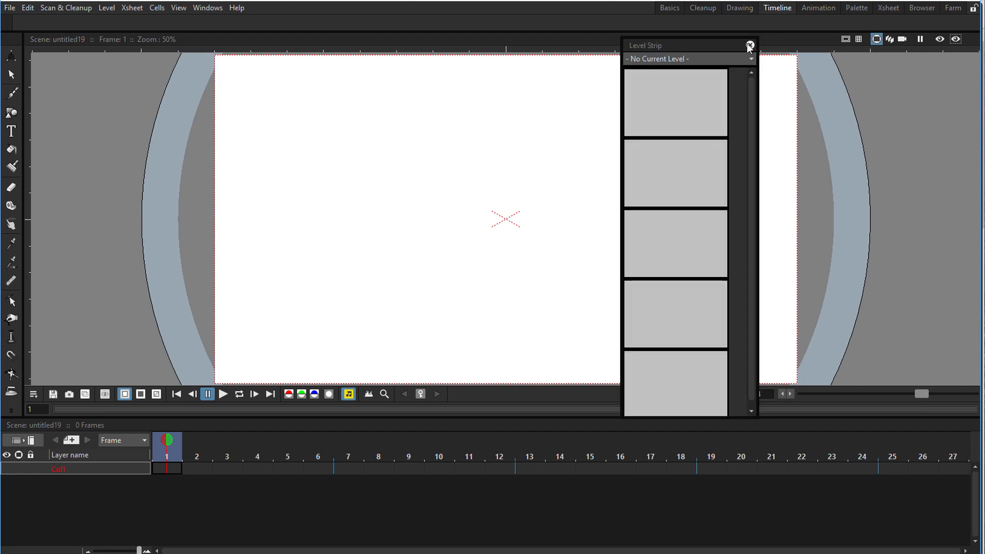
{"action": "left_click", "coordinate": [749, 44]}
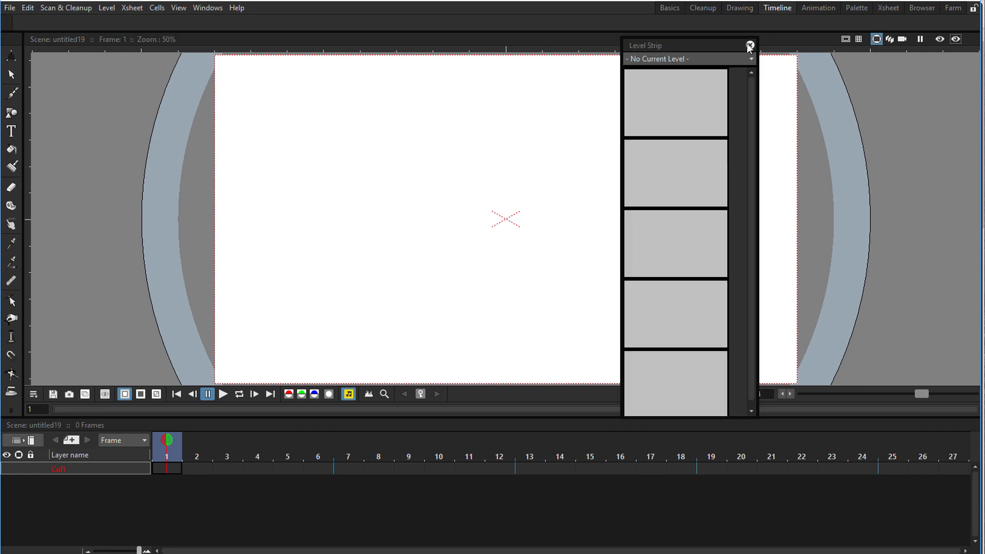
{"action": "left_click", "coordinate": [749, 44]}
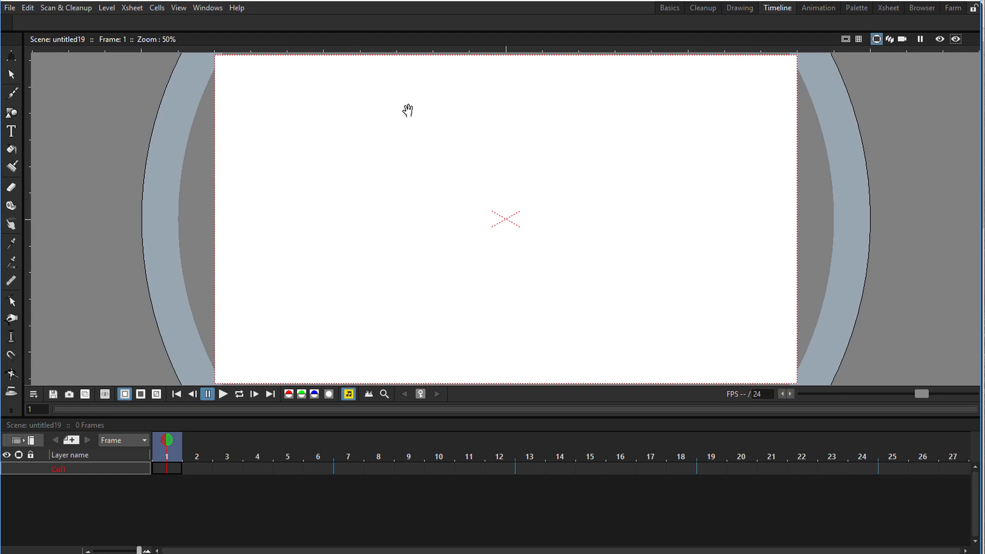
- Add a second Viewer docked beside the existing one and divide the width about equally between them
{"action": "left_click", "coordinate": [208, 8]}
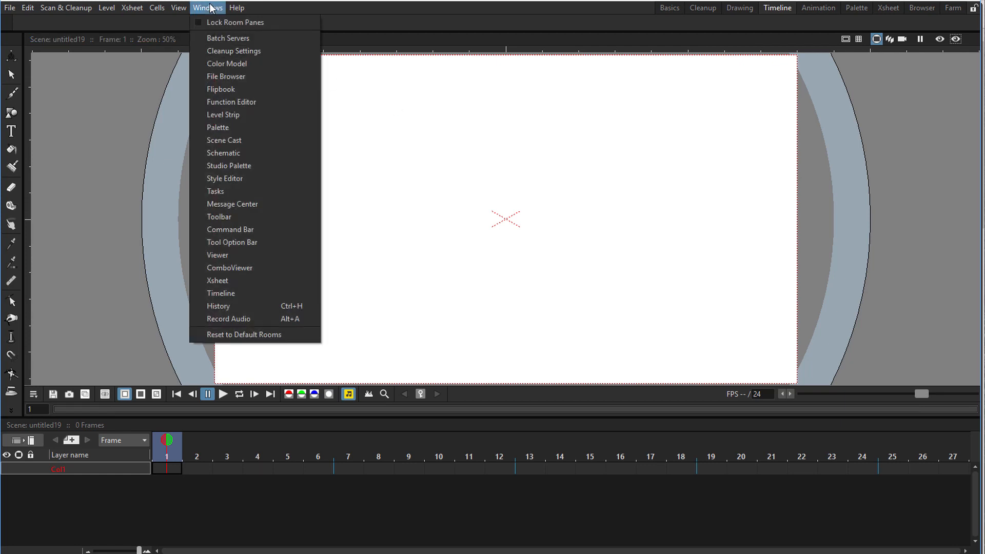
{"action": "left_click", "coordinate": [226, 253]}
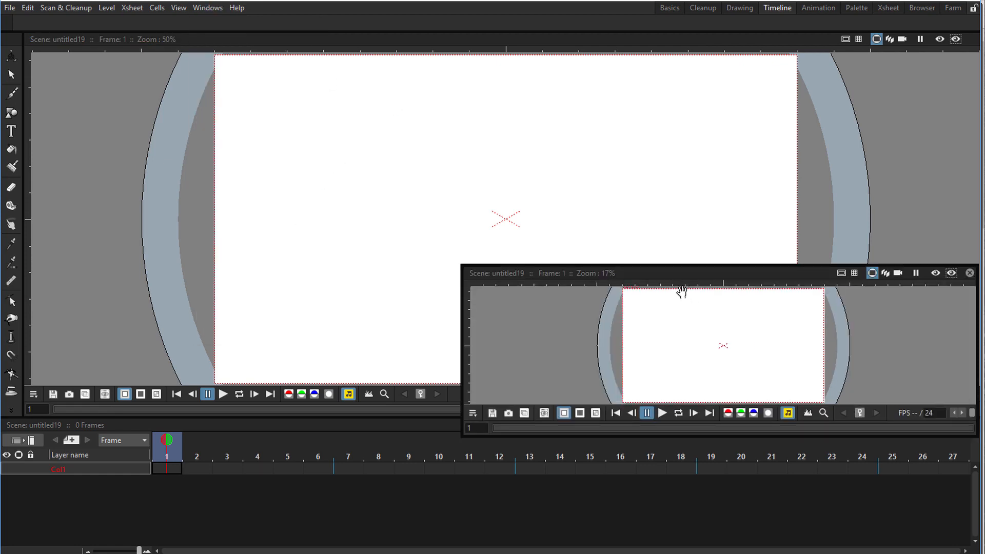
{"action": "left_click_drag", "start_coordinate": [655, 272], "coordinate": [979, 202]}
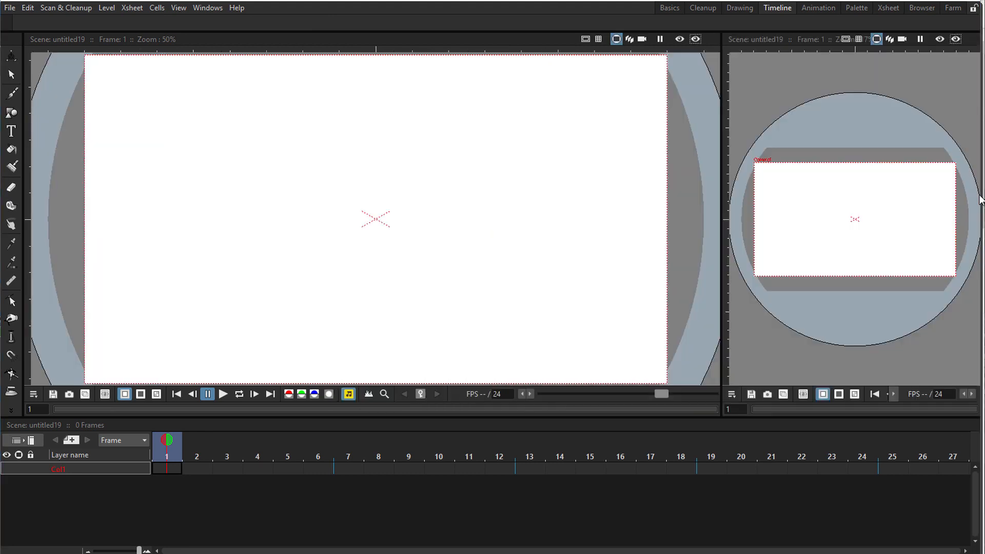
{"action": "left_click_drag", "start_coordinate": [722, 173], "coordinate": [461, 180]}
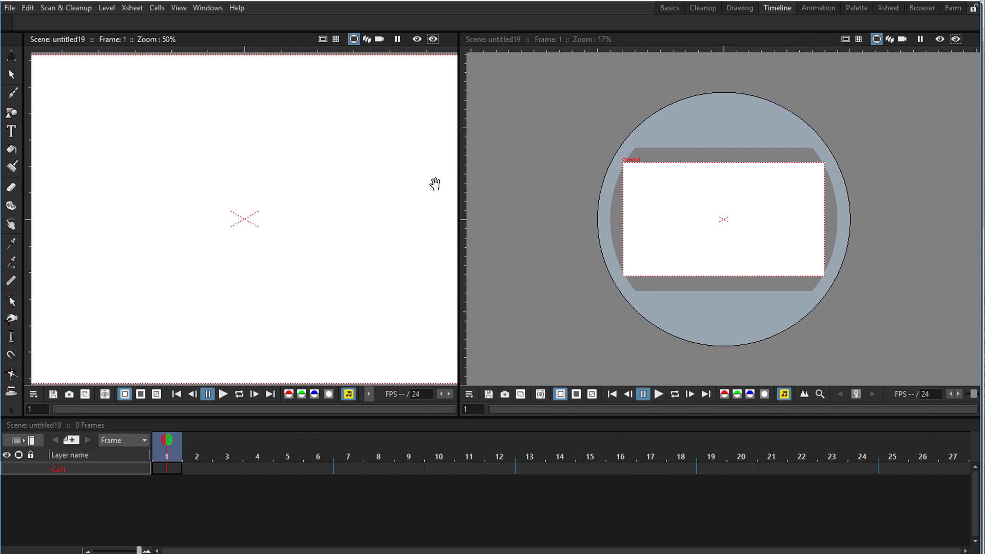
- Set the original viewer to 3D view and the newly added viewer to camera view
{"action": "left_click", "coordinate": [366, 39]}
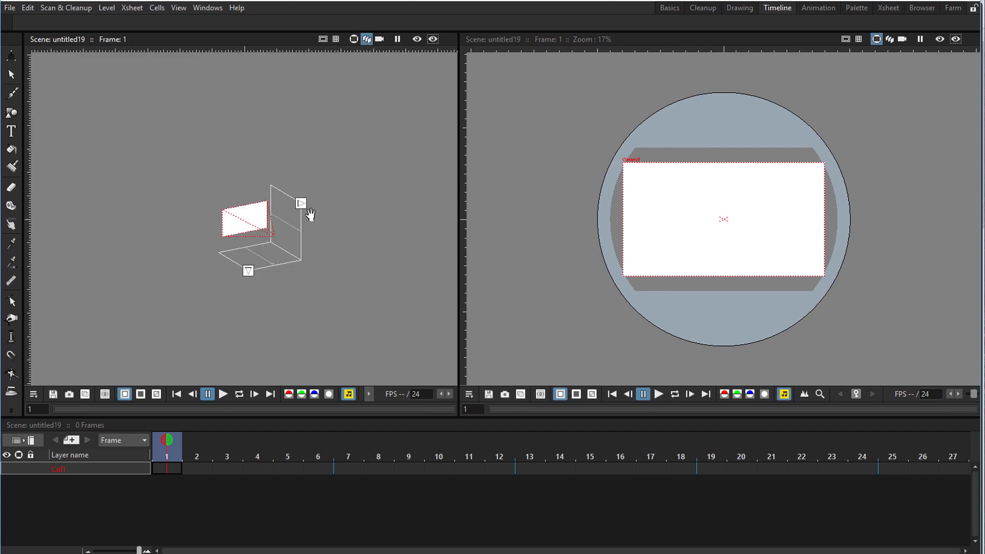
{"action": "scroll", "coordinate": [261, 217], "scroll_direction": "up", "scroll_amount": 3}
{"action": "scroll", "coordinate": [259, 210], "scroll_direction": "up", "scroll_amount": 2}
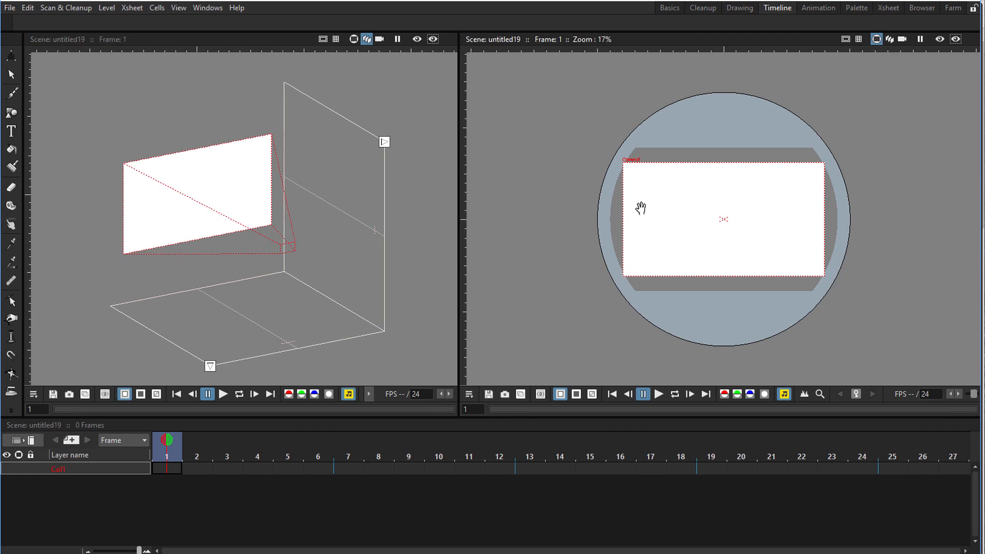
{"action": "scroll", "coordinate": [644, 212], "scroll_direction": "up", "scroll_amount": 2}
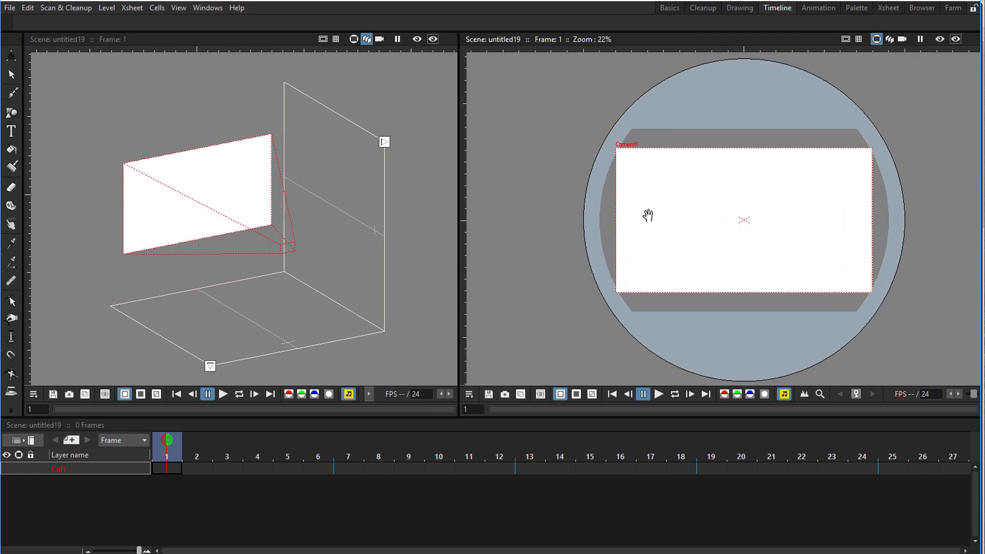
{"action": "left_click", "coordinate": [901, 40]}
{"action": "scroll", "coordinate": [785, 182], "scroll_direction": "up", "scroll_amount": 2}
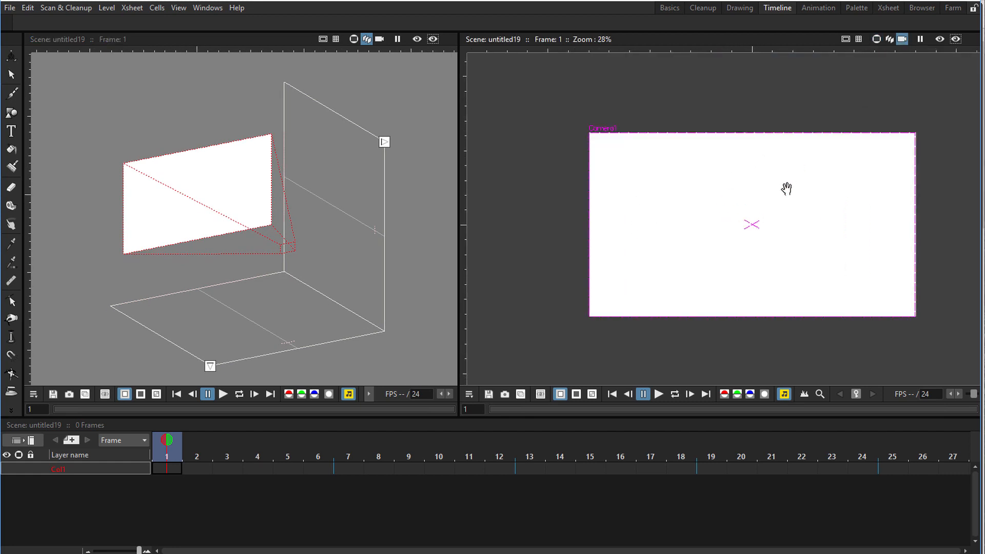
{"action": "scroll", "coordinate": [764, 181], "scroll_direction": "down", "scroll_amount": 2}
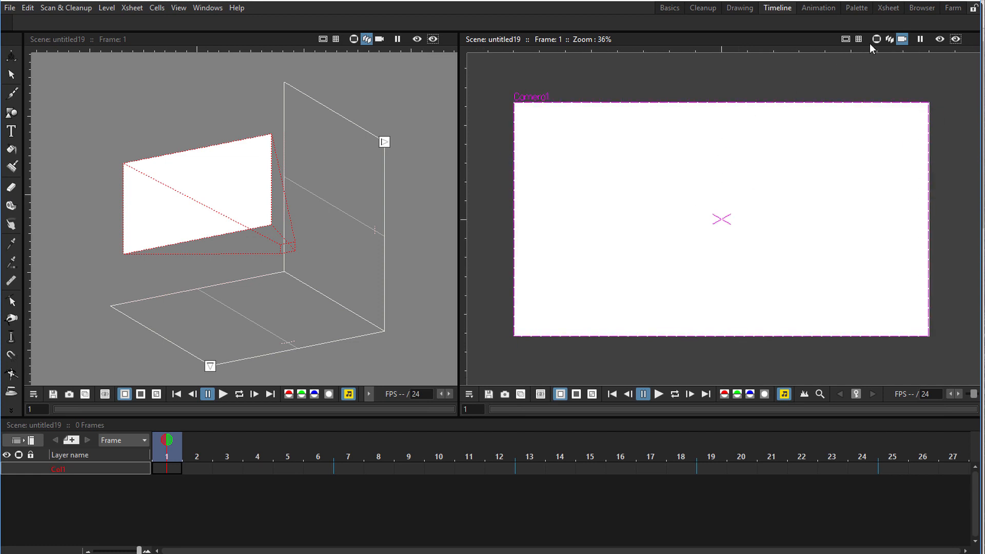
- Add 3DsceneResize.psd from the 3DExample folder to the scene cast, importing it into the current project
{"action": "left_click", "coordinate": [921, 8]}
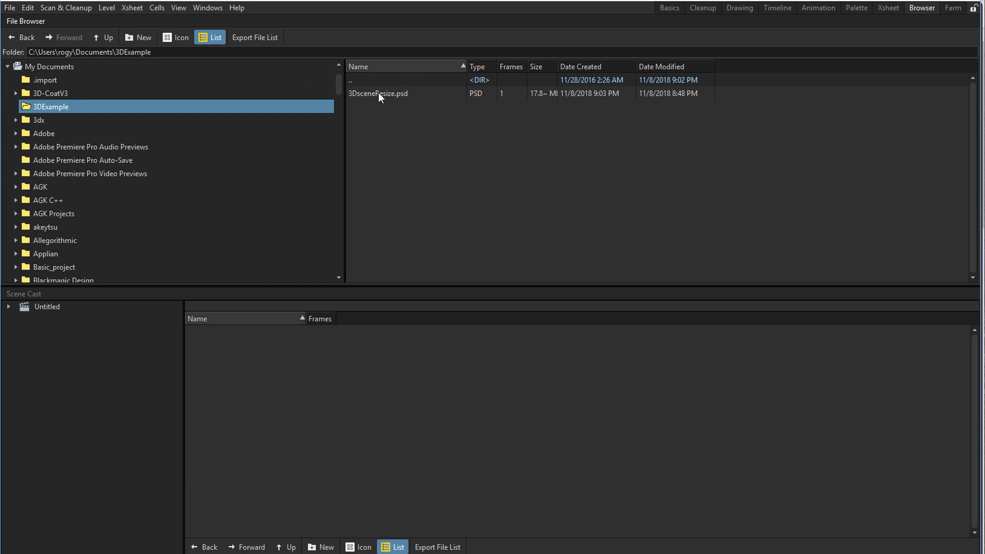
{"action": "left_click_drag", "start_coordinate": [378, 92], "coordinate": [350, 393]}
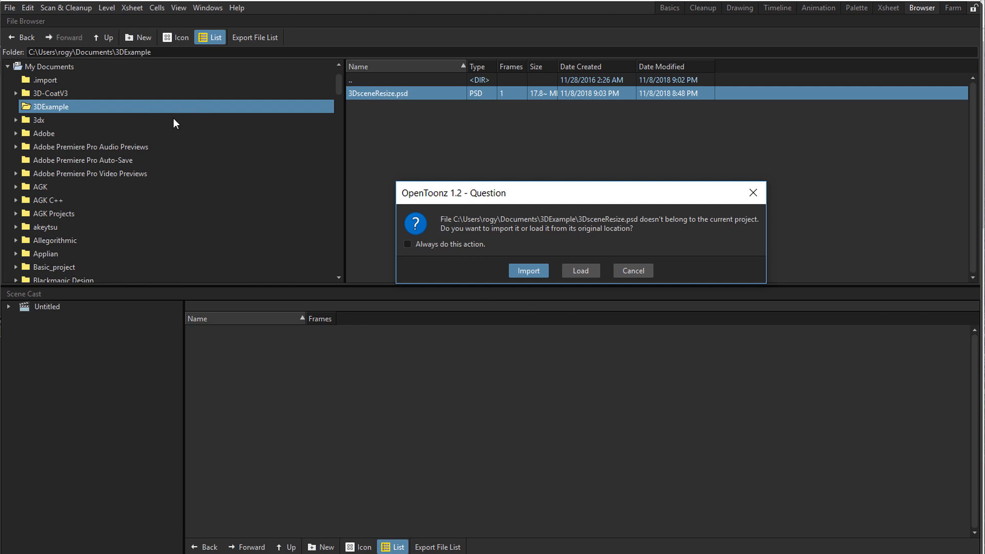
{"action": "left_click", "coordinate": [531, 271]}
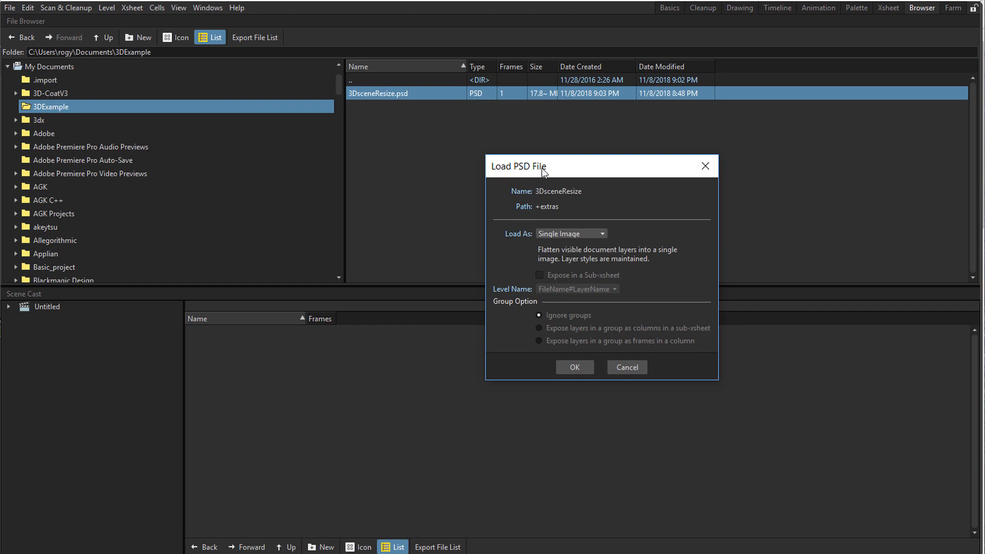
- Load the PSD's layers as Columns, with the level names set to LayerName
{"action": "left_click", "coordinate": [570, 233]}
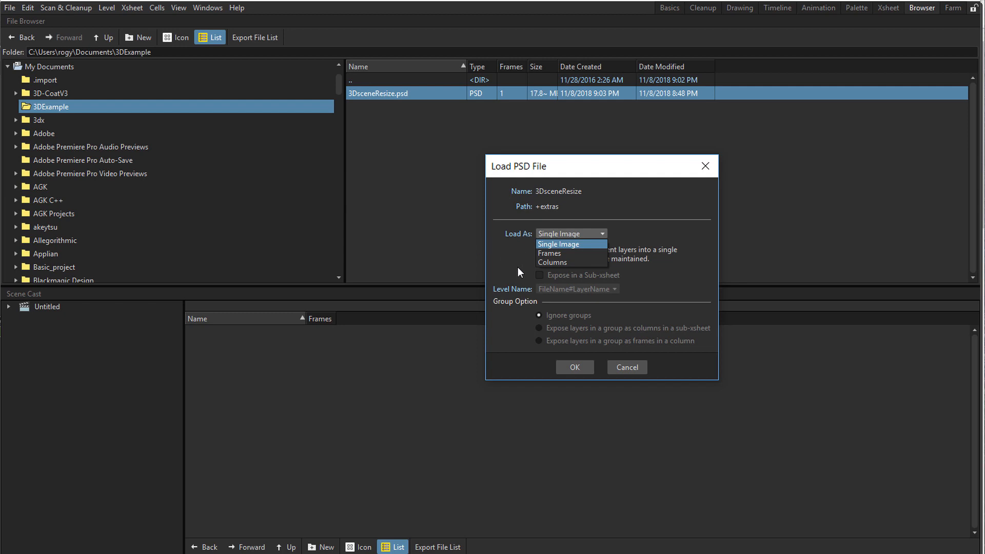
{"action": "left_click", "coordinate": [563, 263]}
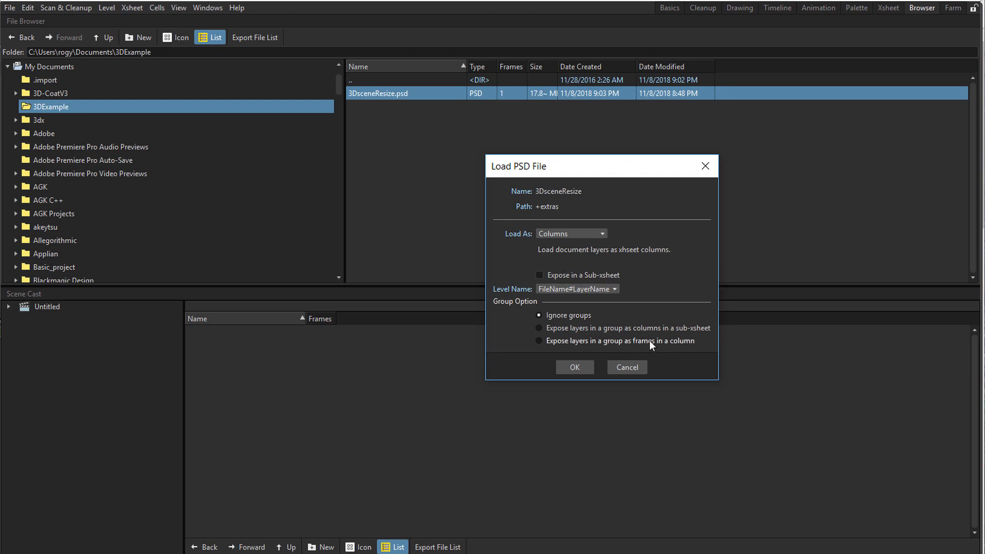
{"action": "left_click", "coordinate": [556, 289]}
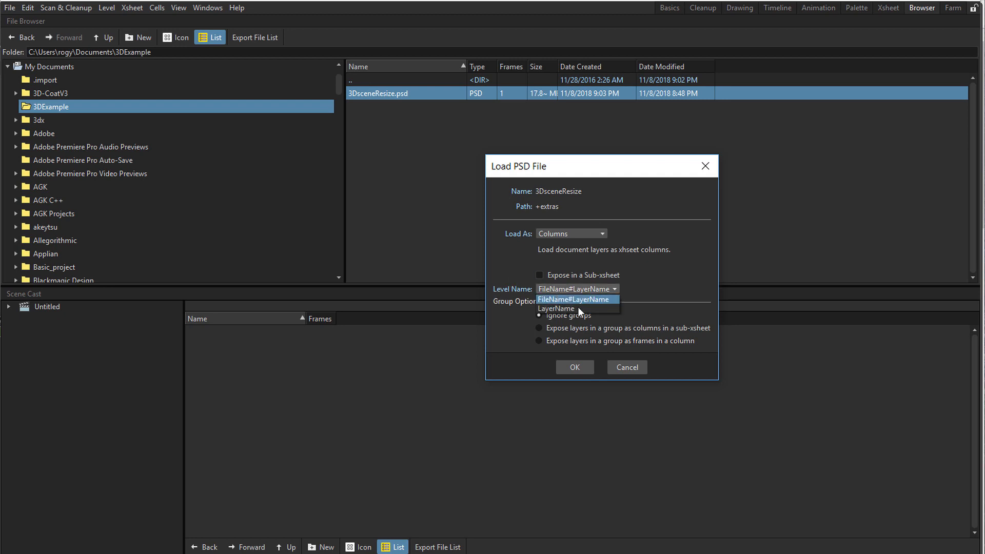
{"action": "left_click", "coordinate": [559, 309]}
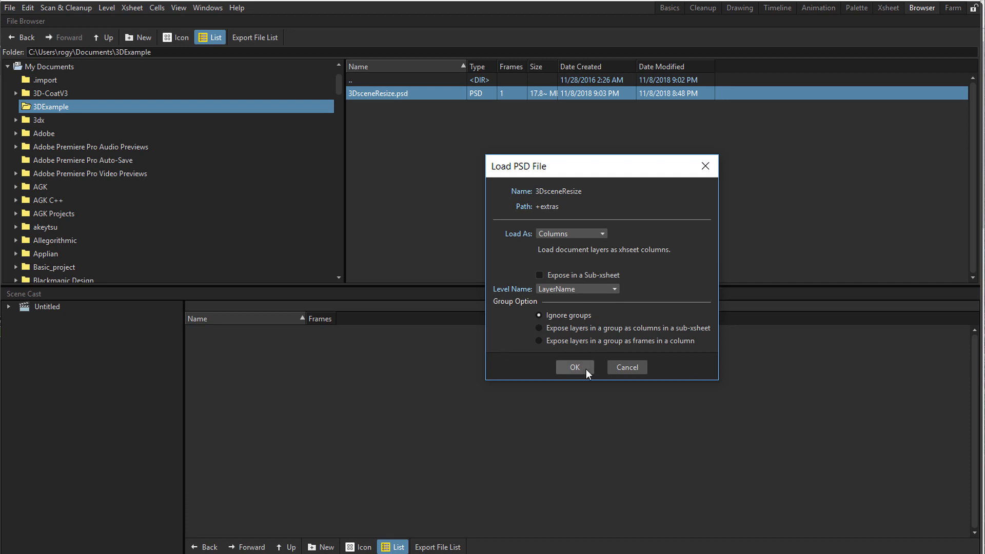
{"action": "left_click", "coordinate": [573, 364]}
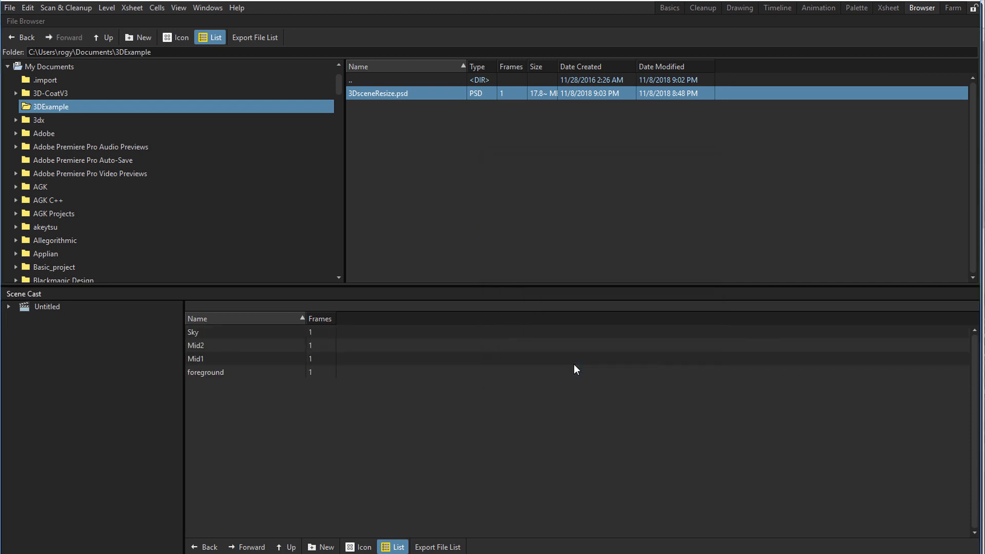
- Return to the Timeline room and switch the timeline to the vertical xsheet layout
{"action": "left_click", "coordinate": [776, 8]}
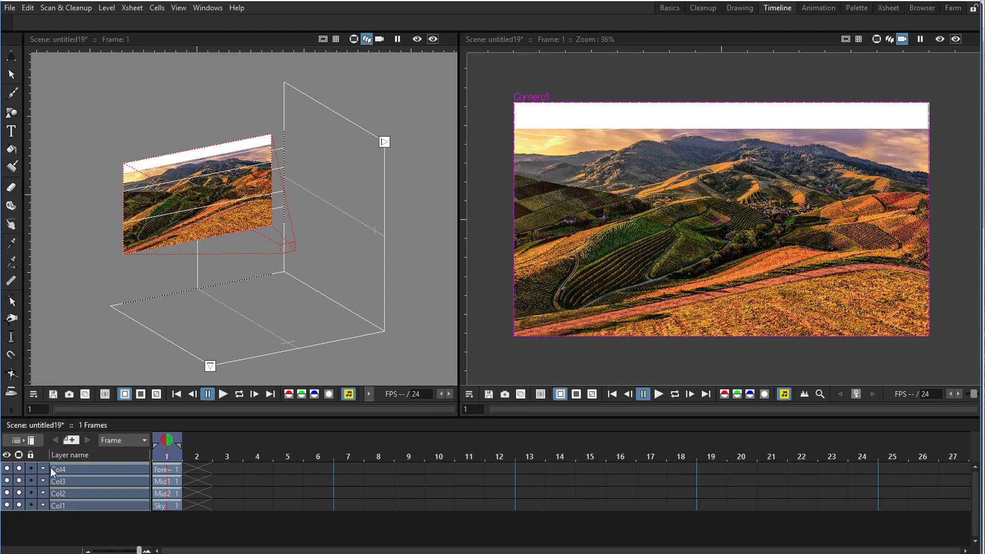
{"action": "left_click_drag", "start_coordinate": [67, 471], "coordinate": [76, 502]}
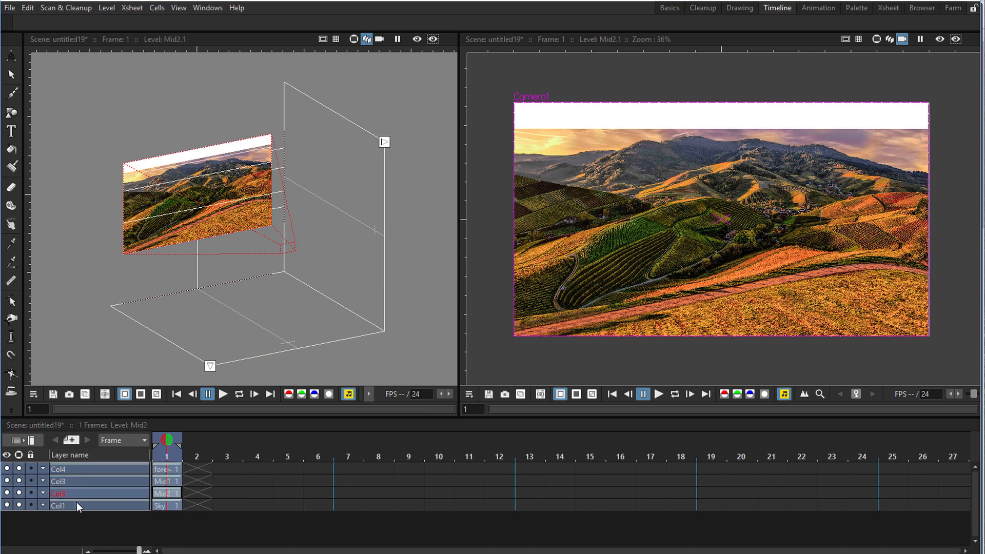
{"action": "left_click", "coordinate": [27, 440]}
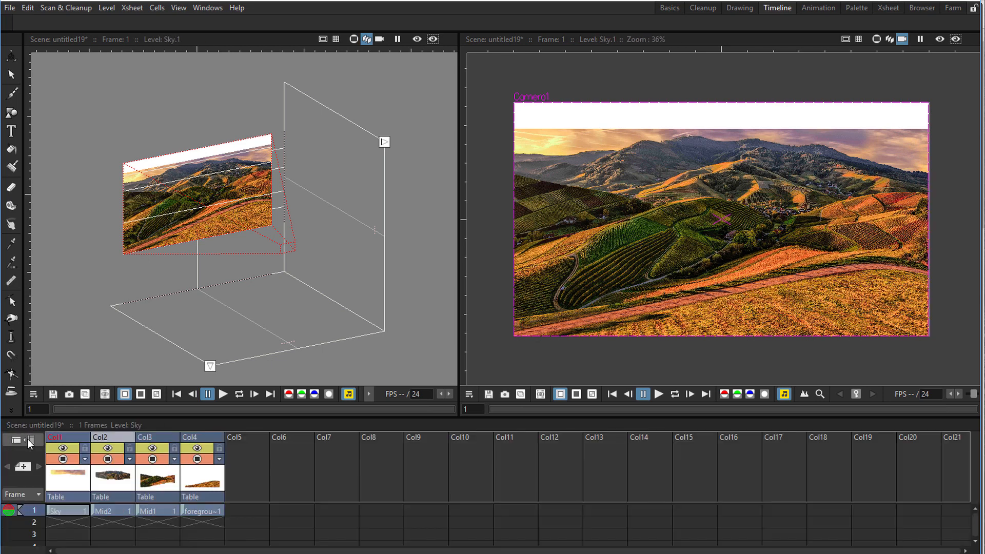
- Go through the Sky, Mid2, Mid1 and foreground levels in the first frame of the four xsheet columns
{"action": "left_click", "coordinate": [57, 510]}
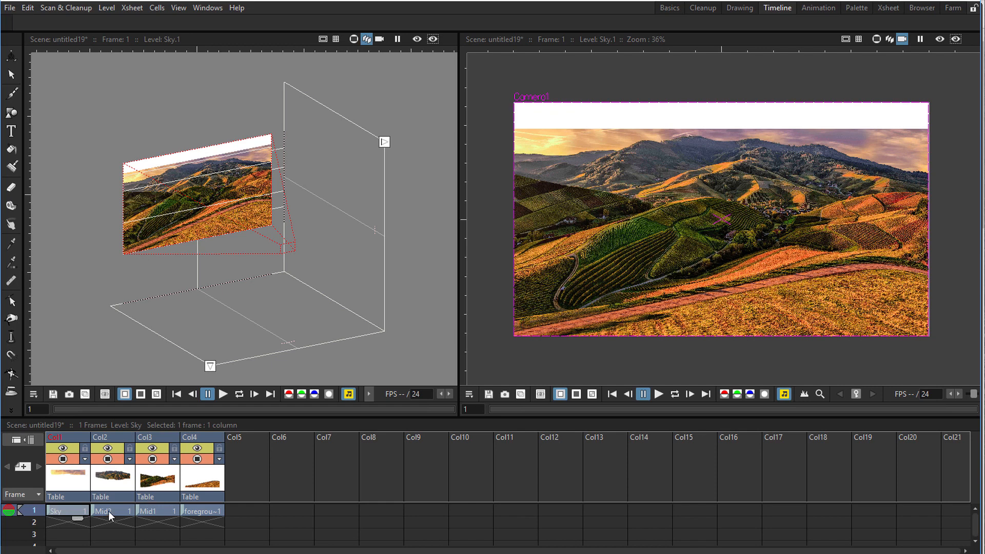
{"action": "left_click", "coordinate": [108, 511]}
{"action": "left_click", "coordinate": [140, 510]}
{"action": "left_click", "coordinate": [199, 512]}
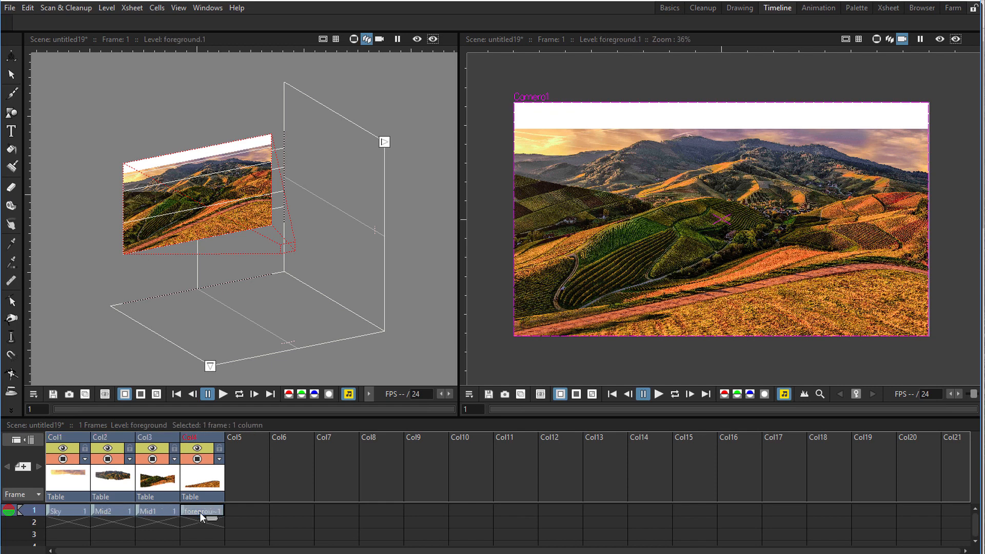
{"action": "left_click", "coordinate": [144, 513]}
{"action": "left_click", "coordinate": [122, 513]}
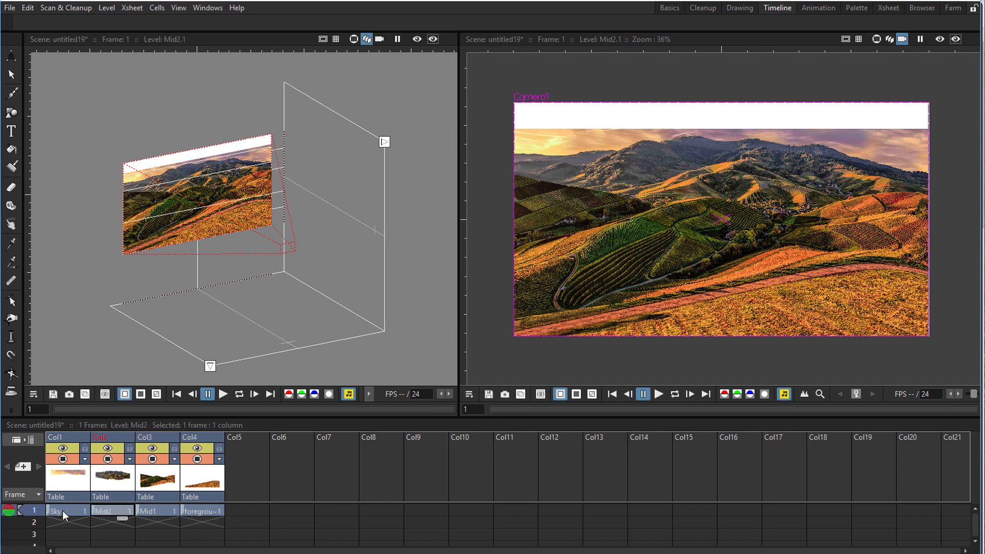
{"action": "left_click", "coordinate": [63, 512]}
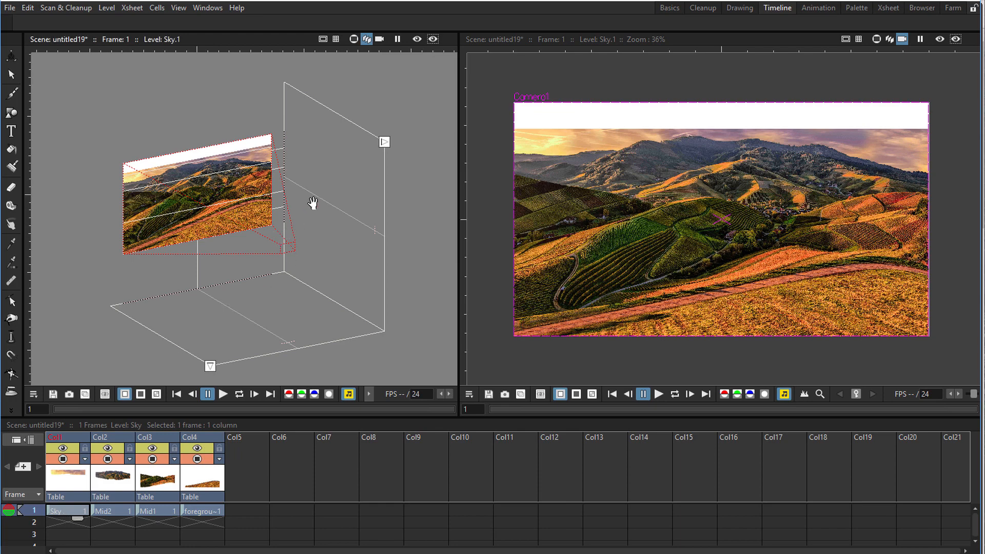
- Examine the stacked layer planes and the camera in the 3D view from the opposite side and nearly edge-on
{"action": "key", "text": "ctrl+space"}
{"action": "left_click_drag", "start_coordinate": [332, 202], "coordinate": [250, 205]}
{"action": "key", "text": "space"}
{"action": "scroll", "coordinate": [250, 205], "scroll_direction": "up", "scroll_amount": 5}
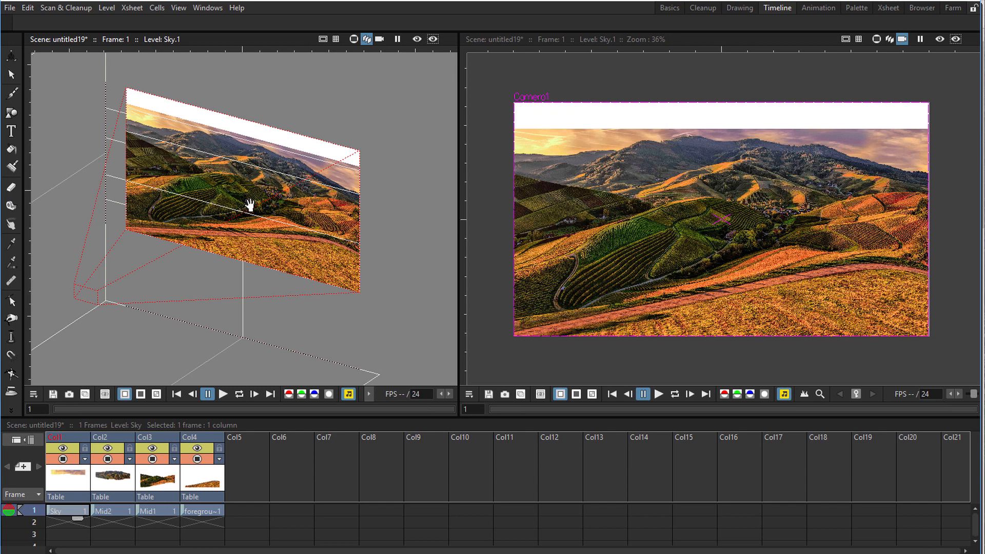
{"action": "left_click", "coordinate": [189, 473]}
{"action": "left_click", "coordinate": [156, 479]}
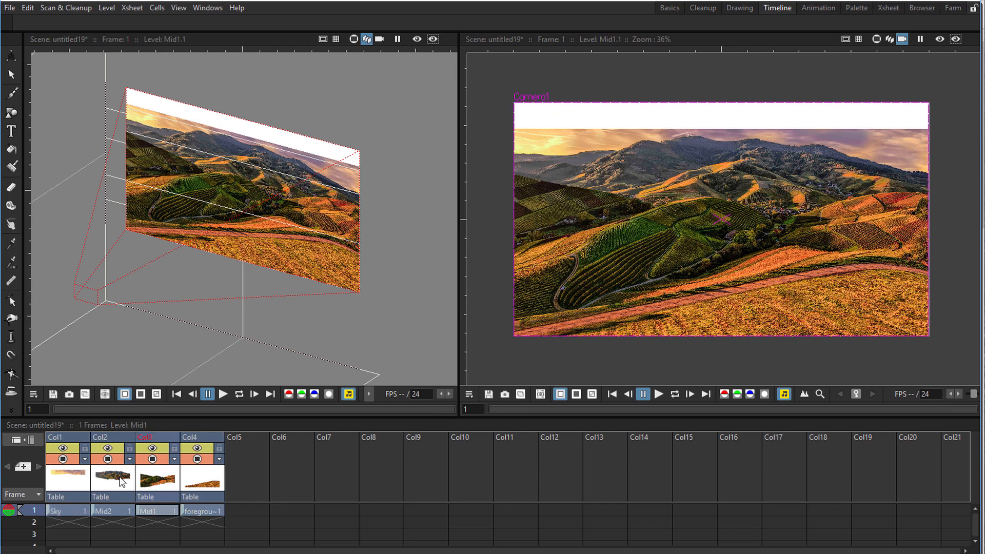
{"action": "left_click", "coordinate": [116, 476]}
{"action": "left_click", "coordinate": [77, 479]}
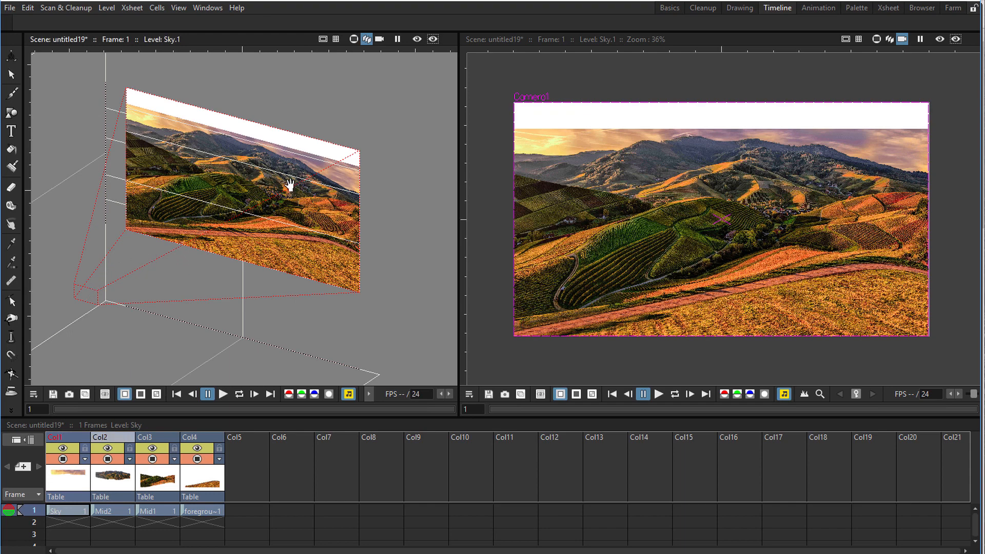
{"action": "scroll", "coordinate": [318, 159], "scroll_direction": "down", "scroll_amount": 6}
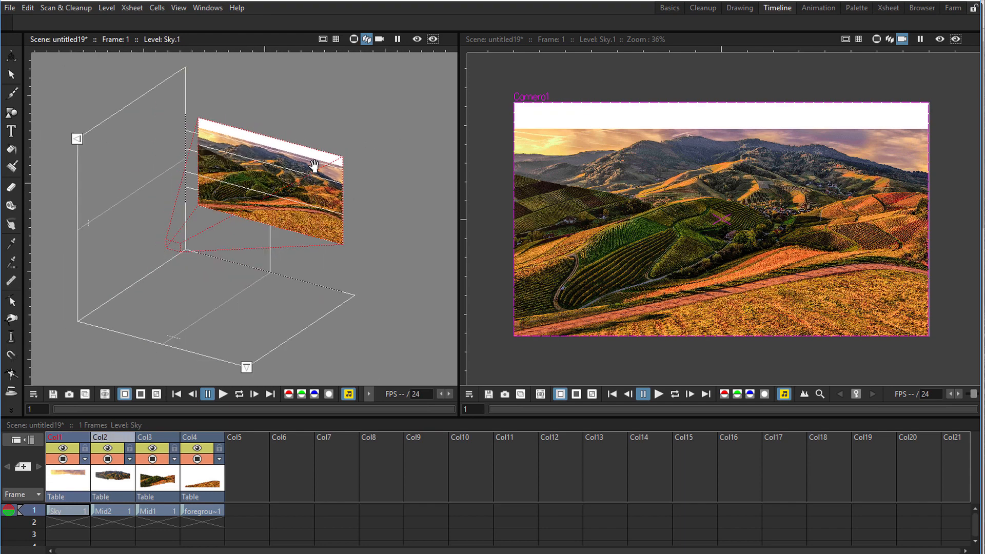
{"action": "key", "text": "ctrl+space"}
{"action": "left_click_drag", "start_coordinate": [353, 174], "coordinate": [287, 175]}
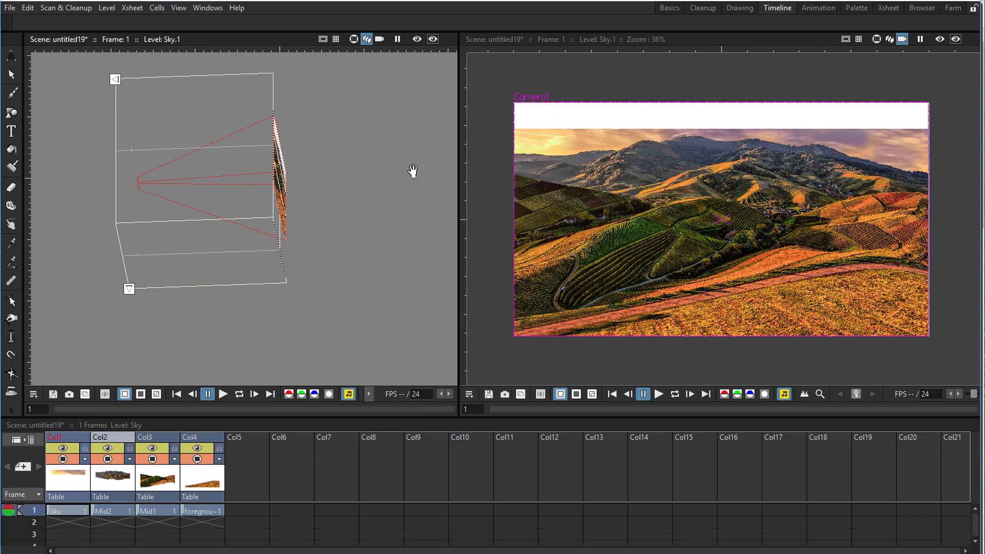
{"action": "left_click_drag", "start_coordinate": [255, 189], "coordinate": [225, 198]}
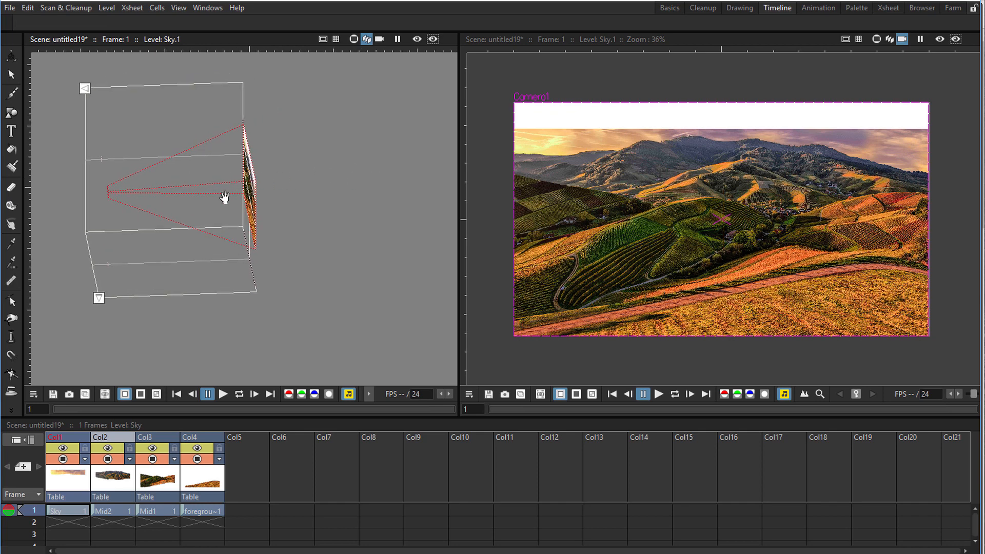
- Activate the Animate tool in Position mode with the Sky column (Col1) at frame 1 as its target
{"action": "left_click", "coordinate": [13, 59]}
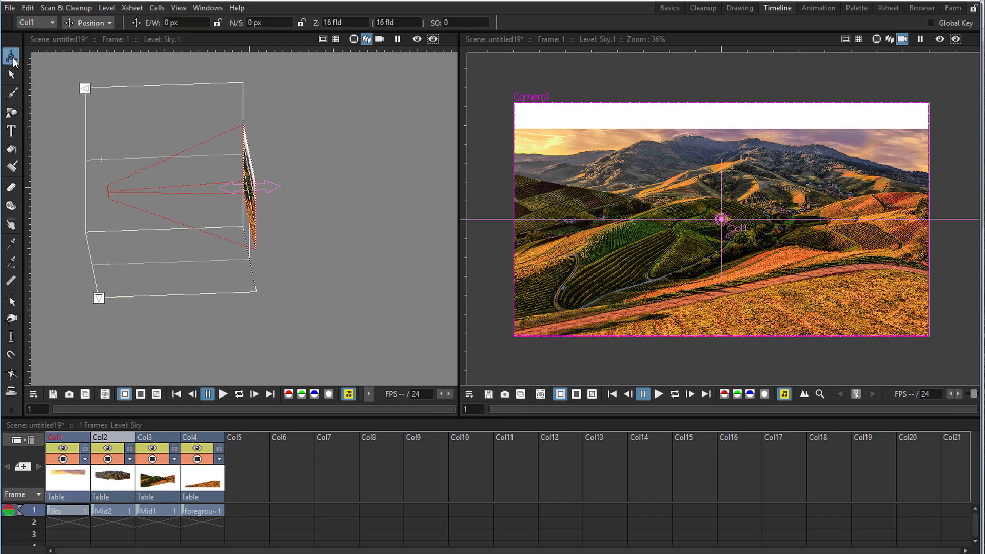
{"action": "left_click", "coordinate": [44, 23]}
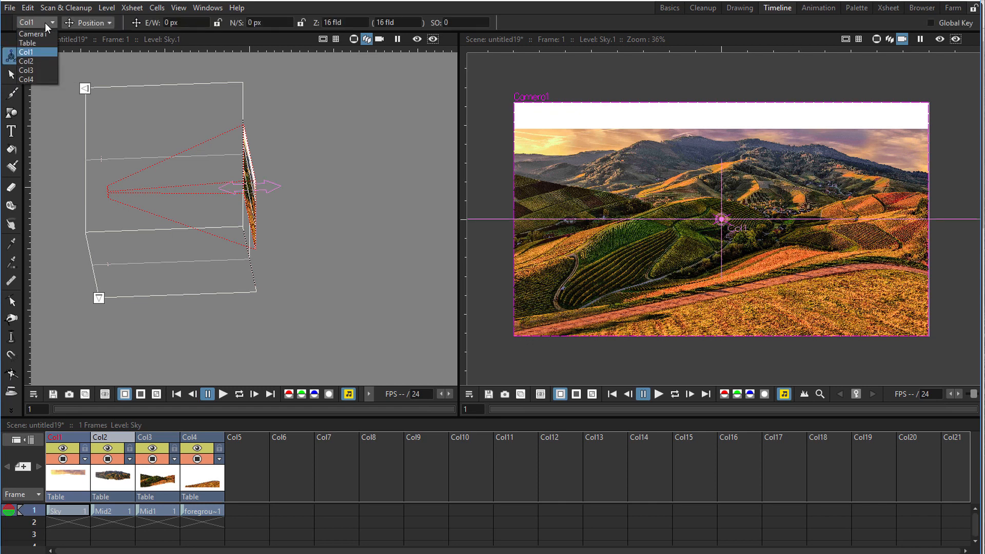
{"action": "left_click", "coordinate": [28, 54]}
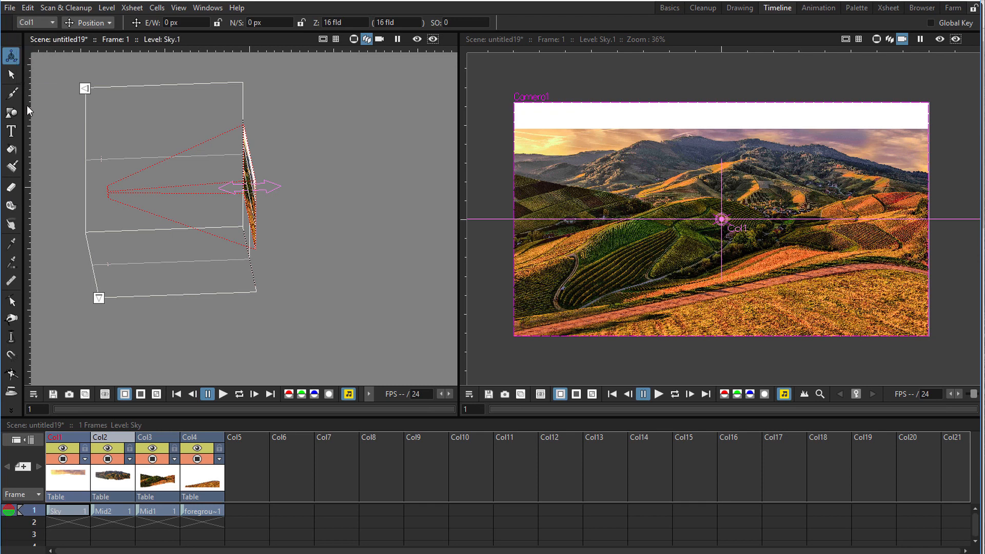
{"action": "left_click", "coordinate": [64, 512]}
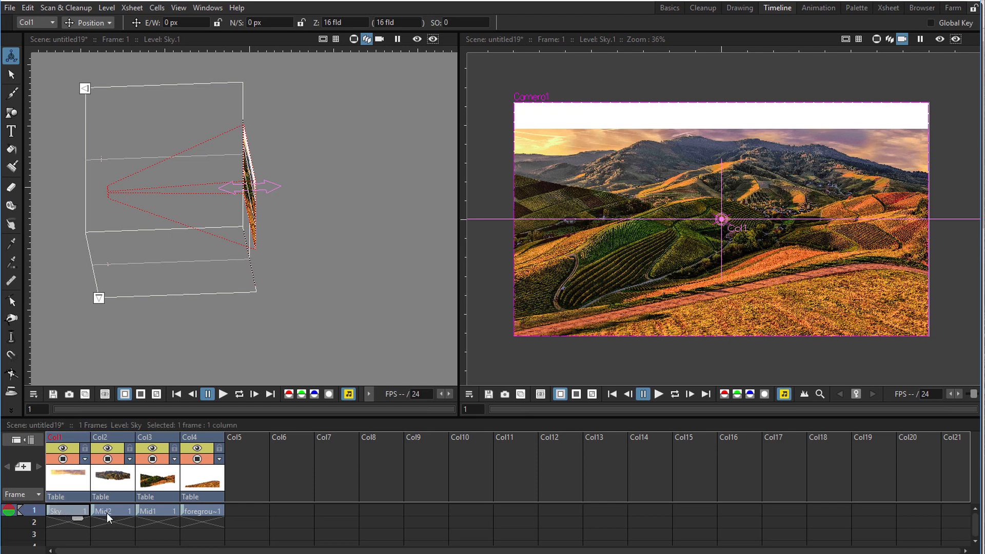
{"action": "left_click", "coordinate": [207, 520]}
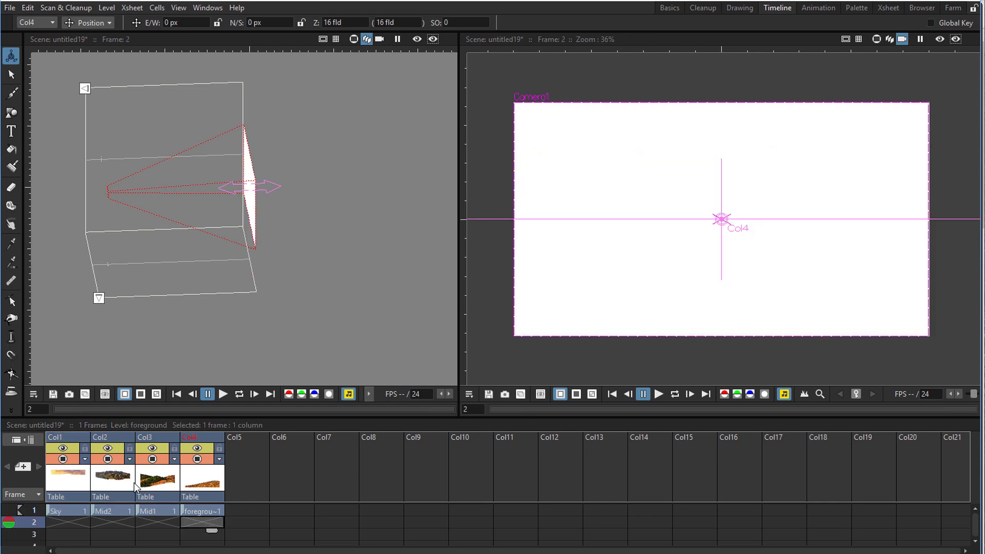
{"action": "left_click", "coordinate": [60, 514]}
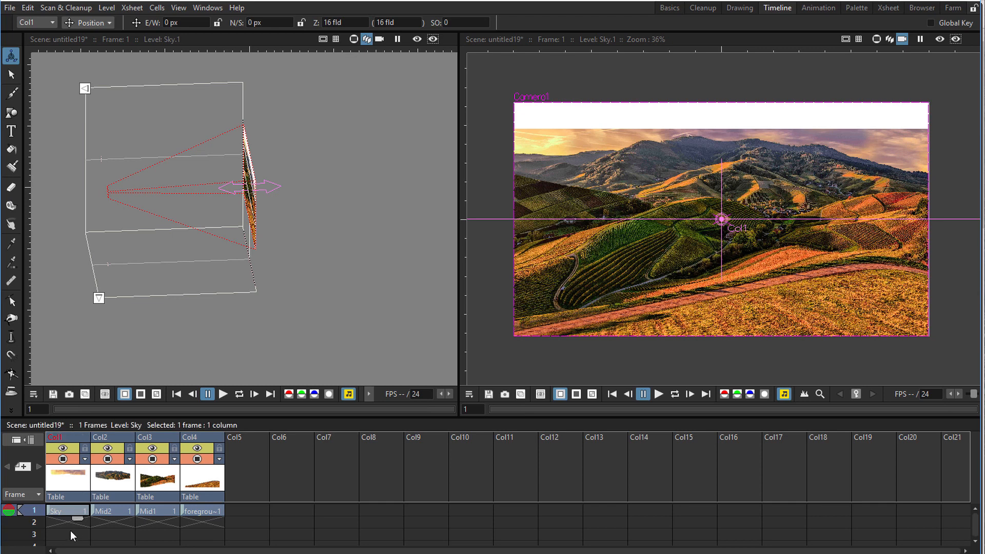
- Review the Animate tool's object choices, transform modes and position and Z depth settings for the Sky column
{"action": "left_click", "coordinate": [36, 23]}
{"action": "left_click", "coordinate": [35, 23]}
{"action": "left_click", "coordinate": [96, 23]}
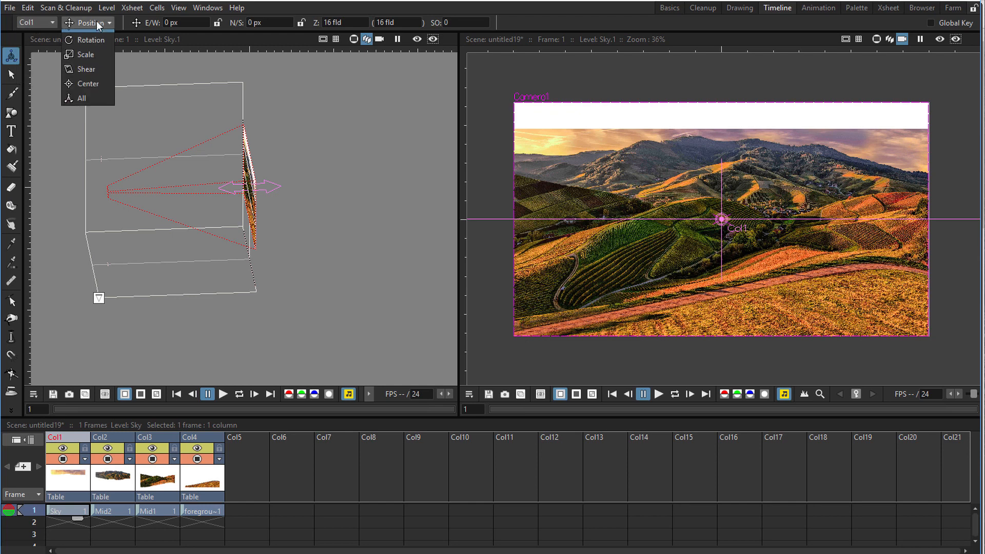
{"action": "left_click", "coordinate": [97, 24]}
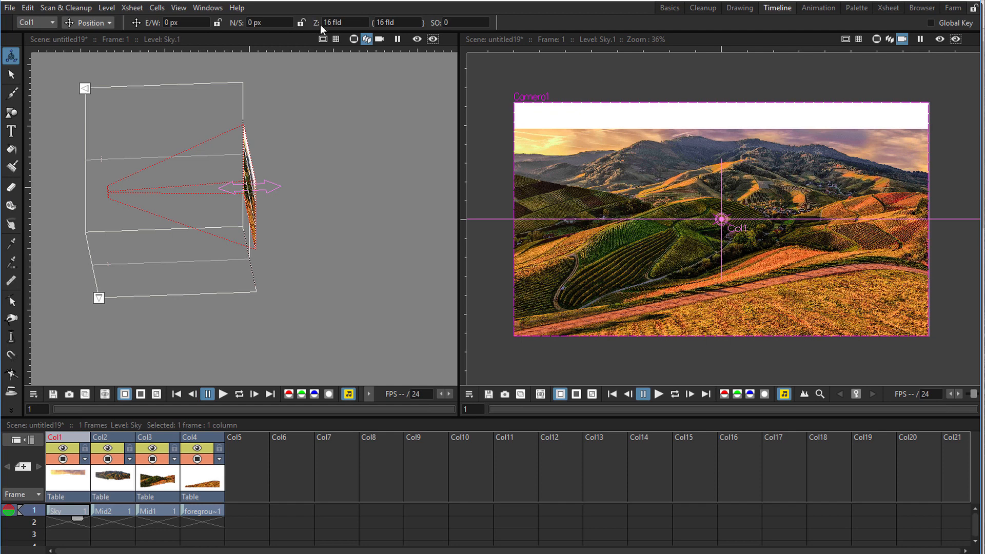
{"action": "left_click", "coordinate": [357, 24]}
{"action": "left_click", "coordinate": [279, 22]}
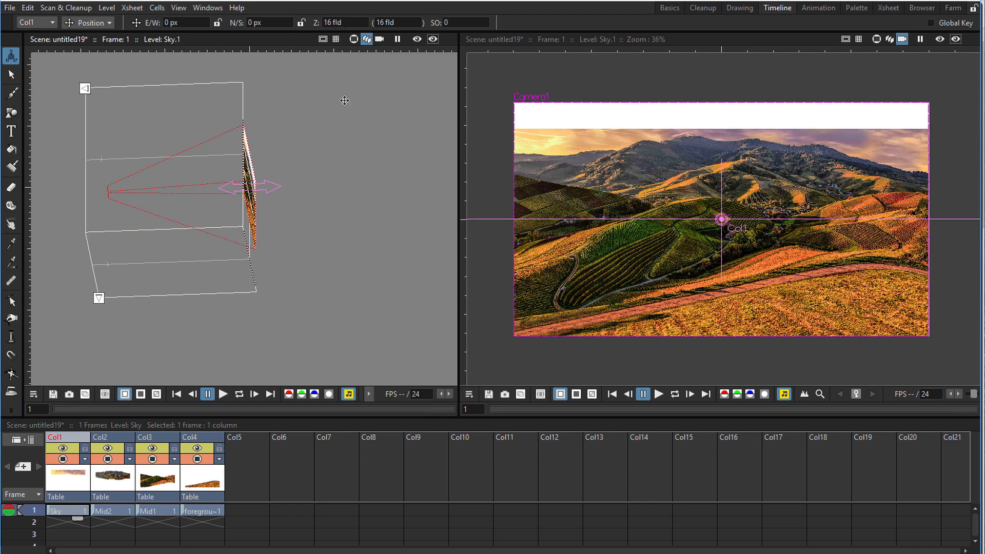
{"action": "left_click", "coordinate": [341, 23]}
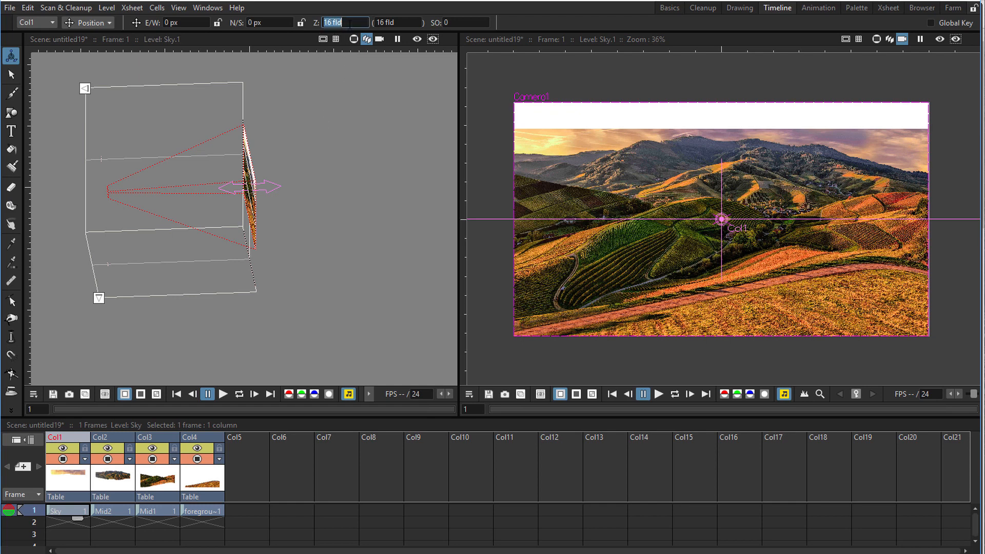
{"action": "left_click", "coordinate": [296, 15]}
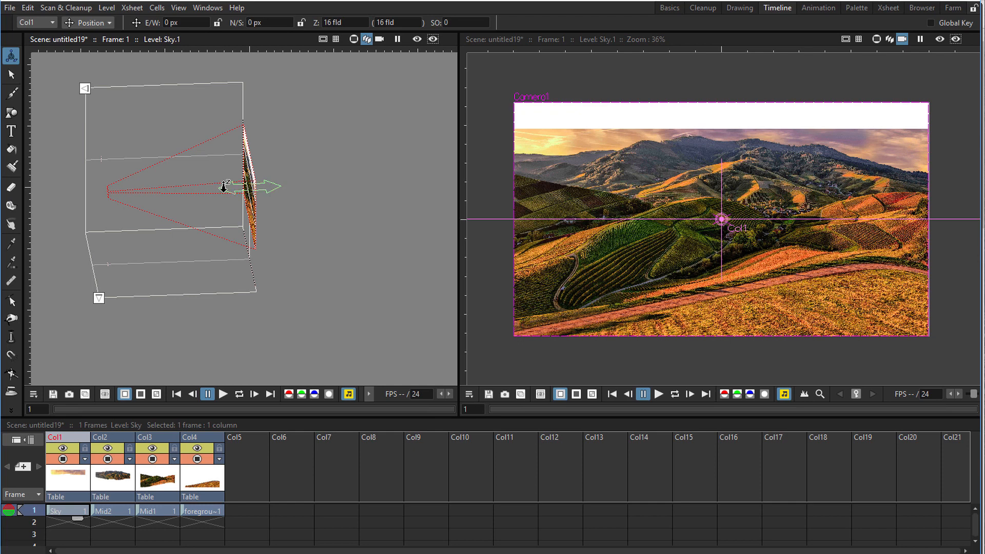
- Push the Sky layer away from the camera along its Z axis in the 3D view to about 130.66 fld
{"action": "left_click_drag", "start_coordinate": [234, 186], "coordinate": [457, 170]}
{"action": "scroll", "coordinate": [380, 169], "scroll_direction": "down", "scroll_amount": 5}
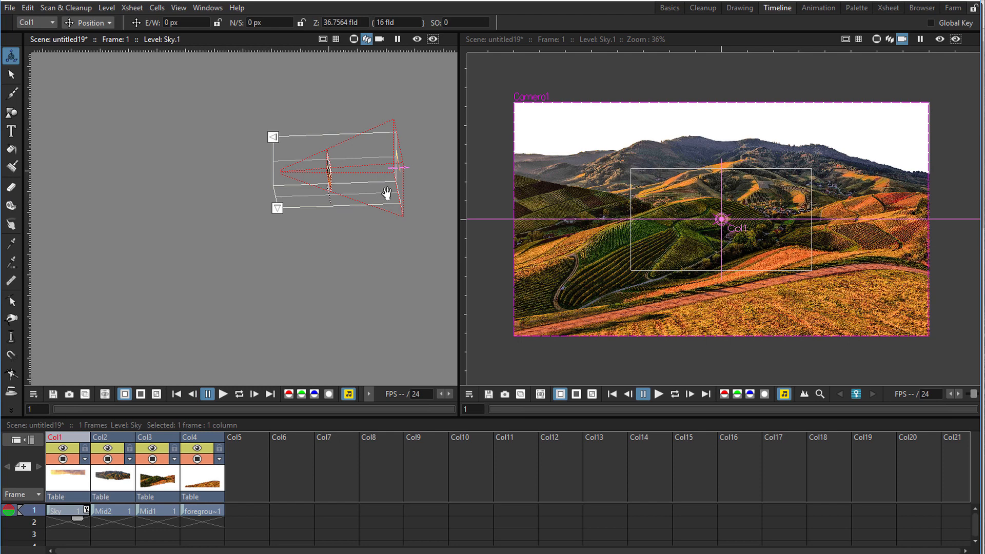
{"action": "left_click_drag", "start_coordinate": [389, 193], "coordinate": [248, 267]}
{"action": "key", "text": "ctrl+space"}
{"action": "key", "text": "space"}
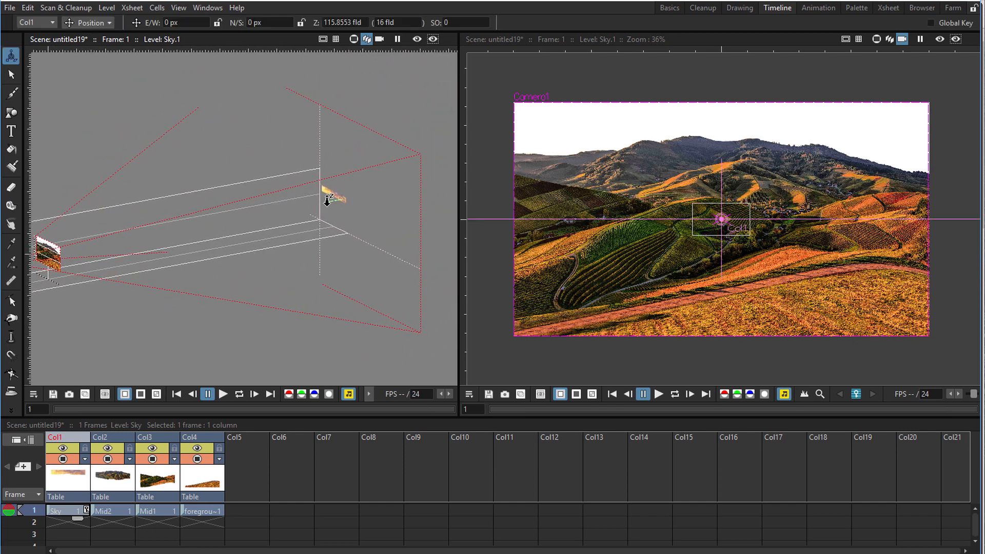
{"action": "left_click_drag", "start_coordinate": [330, 194], "coordinate": [373, 189]}
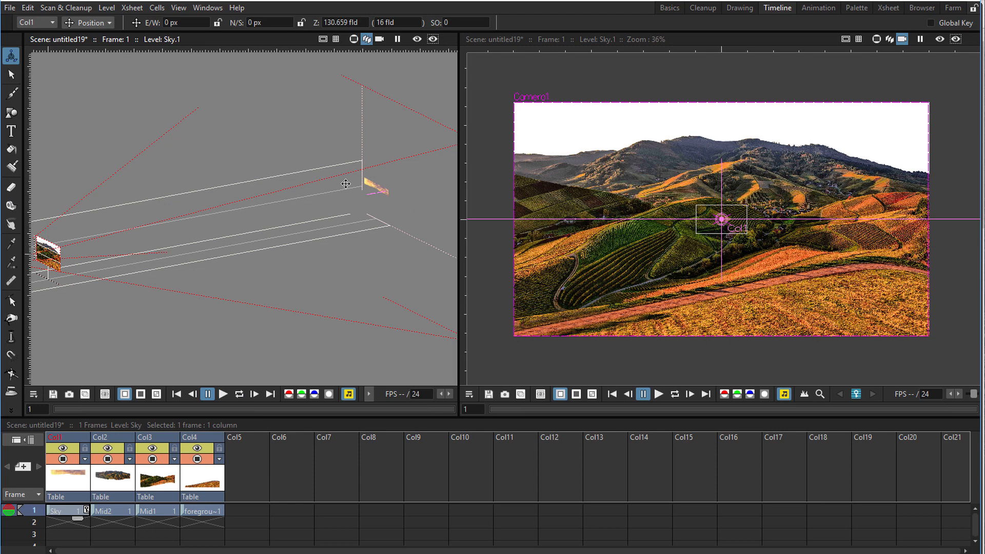
- Try enlarging the distant Sky layer to fill the camera frame with a global scale of about 1047 %
{"action": "left_click", "coordinate": [80, 23]}
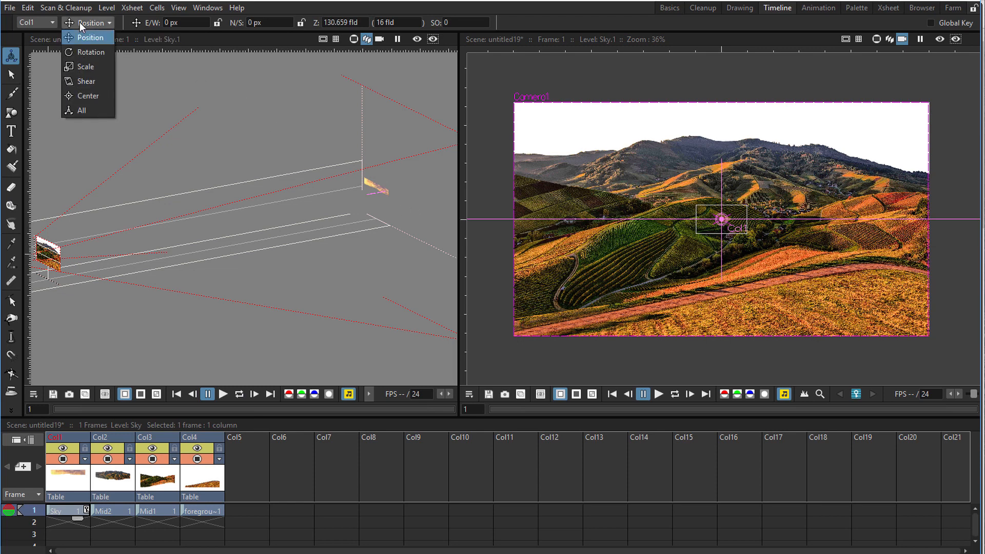
{"action": "left_click", "coordinate": [90, 65]}
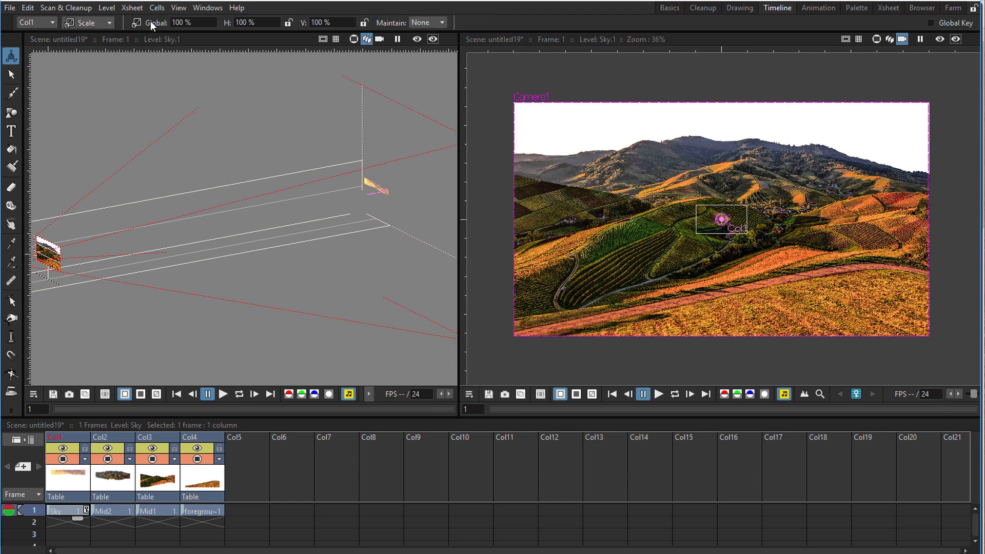
{"action": "left_click_drag", "start_coordinate": [149, 23], "coordinate": [681, 115]}
{"action": "left_click_drag", "start_coordinate": [153, 22], "coordinate": [703, 44]}
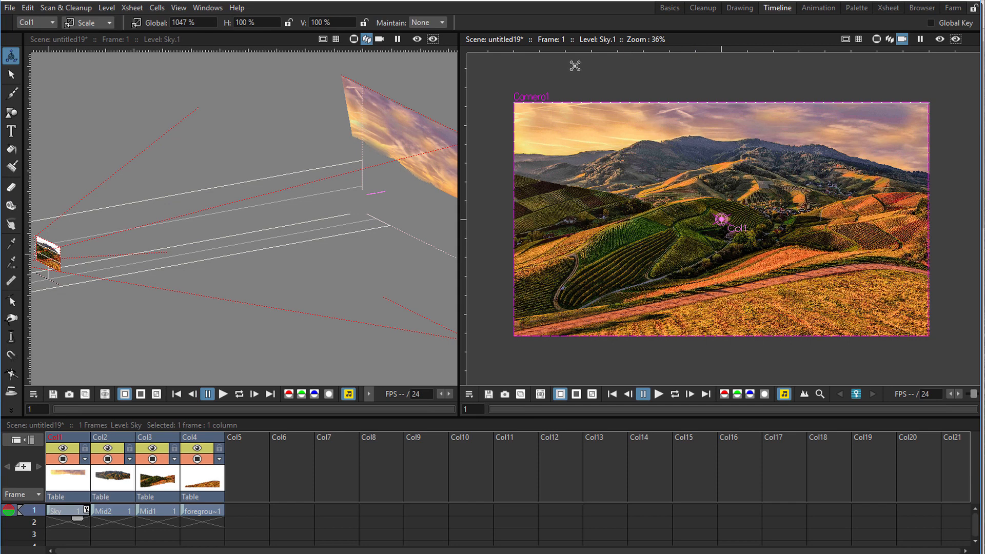
- Undo both global scale changes on the Sky layer
{"action": "key", "text": "ctrl+z"}
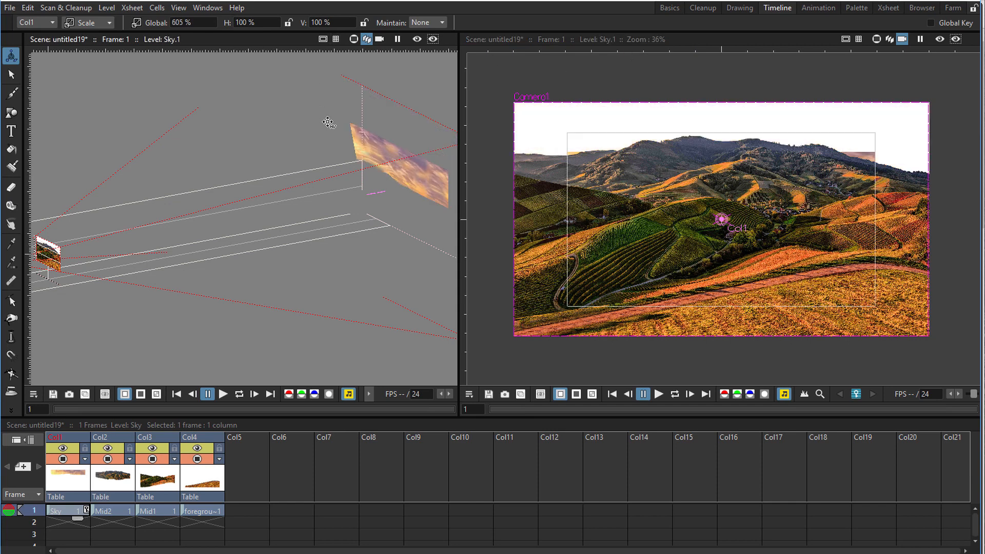
{"action": "key", "text": "ctrl+z"}
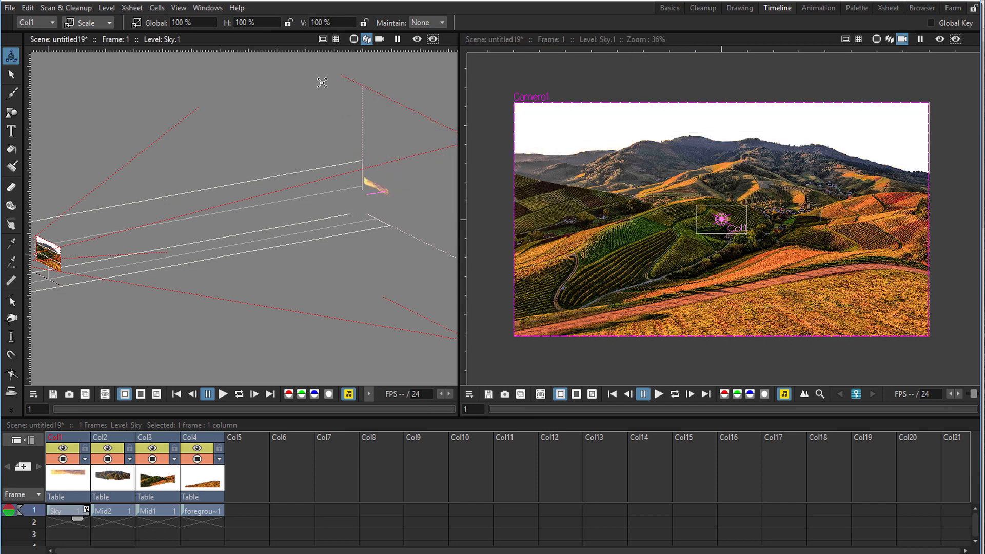
{"action": "left_click", "coordinate": [189, 22]}
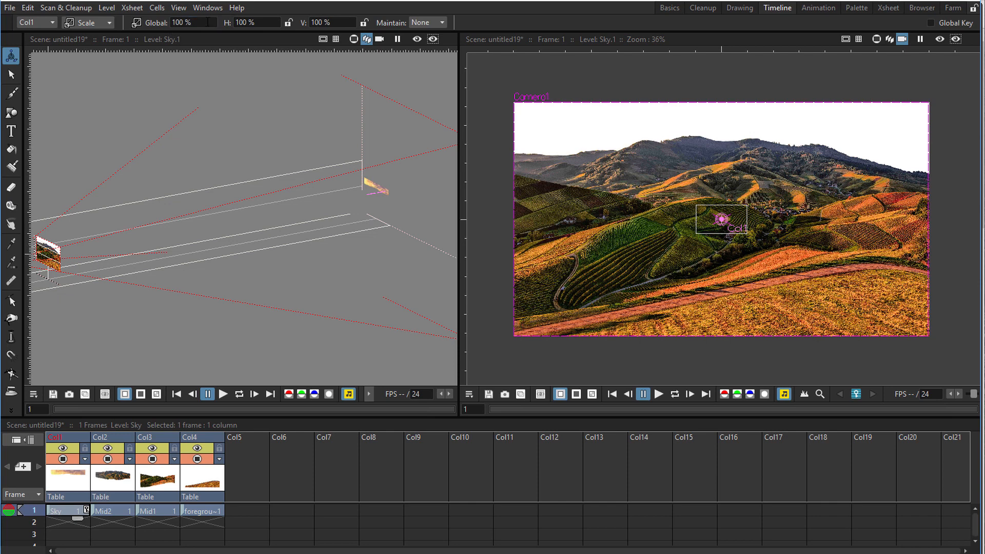
{"action": "left_click", "coordinate": [207, 23]}
{"action": "left_click", "coordinate": [208, 23]}
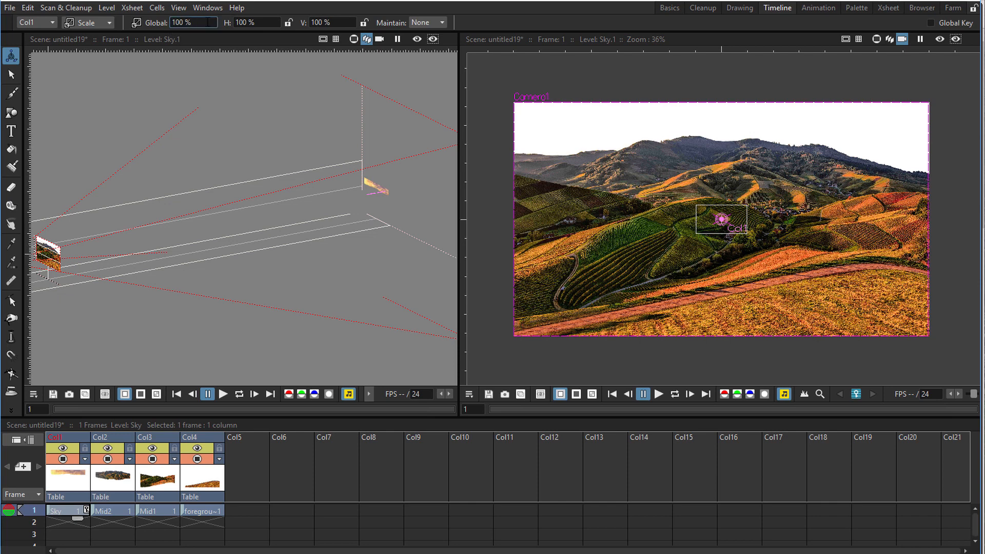
- In Position mode, copy the Sky layer's Z value of 130.659 fld into the parenthesised depth value beside it
{"action": "left_click", "coordinate": [88, 23]}
{"action": "left_click", "coordinate": [93, 39]}
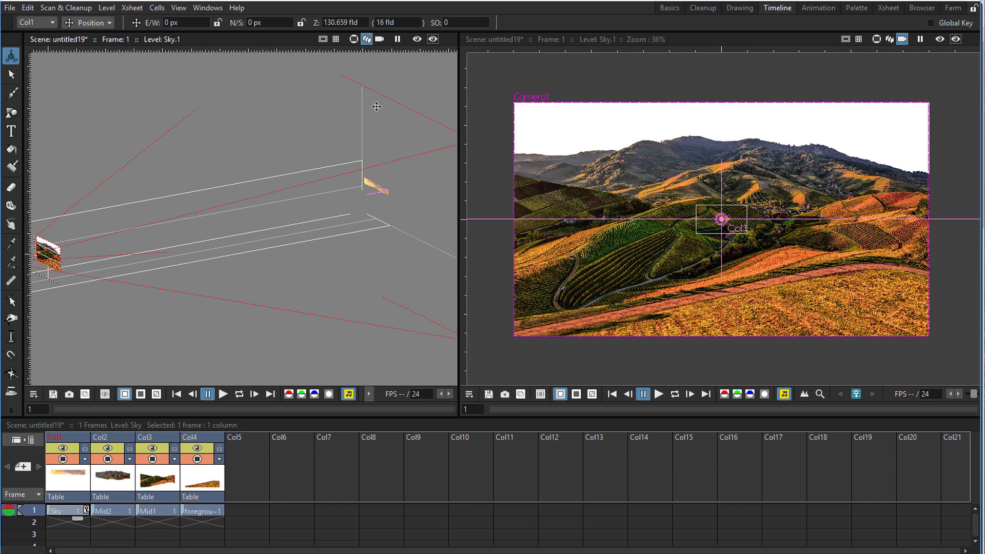
{"action": "left_click", "coordinate": [342, 22]}
{"action": "key", "text": "ctrl+c"}
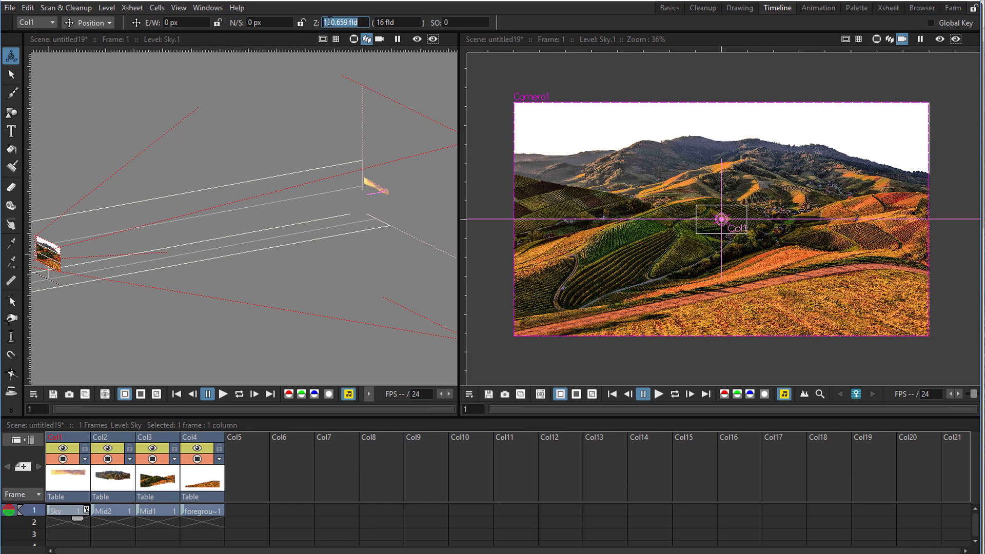
{"action": "left_click", "coordinate": [416, 22]}
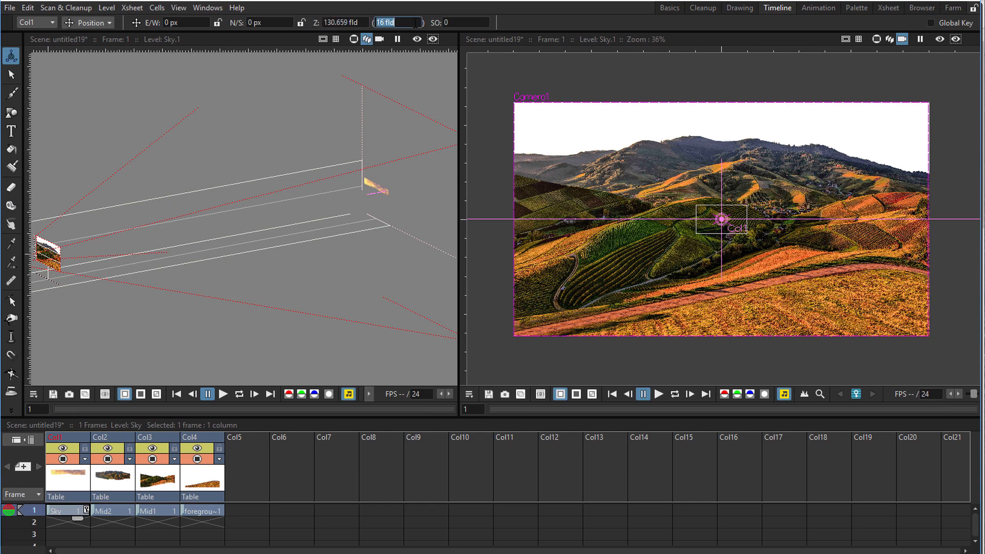
{"action": "key", "text": "ctrl+v"}
{"action": "key", "text": "Return"}
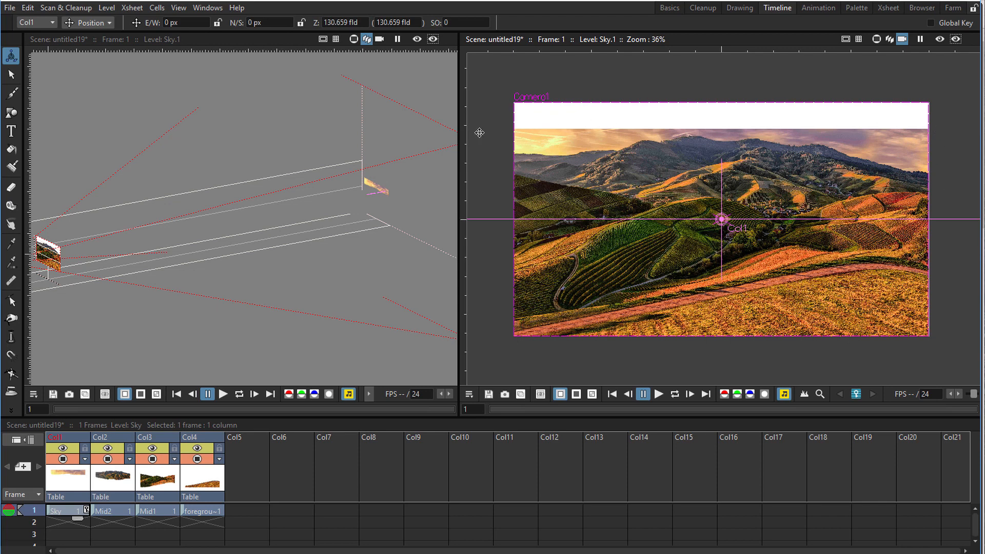
- Push the Mid2 layer back along Z to about 103.03 fld and copy that value into its parenthesised depth value
{"action": "left_click", "coordinate": [54, 23]}
{"action": "left_click", "coordinate": [39, 61]}
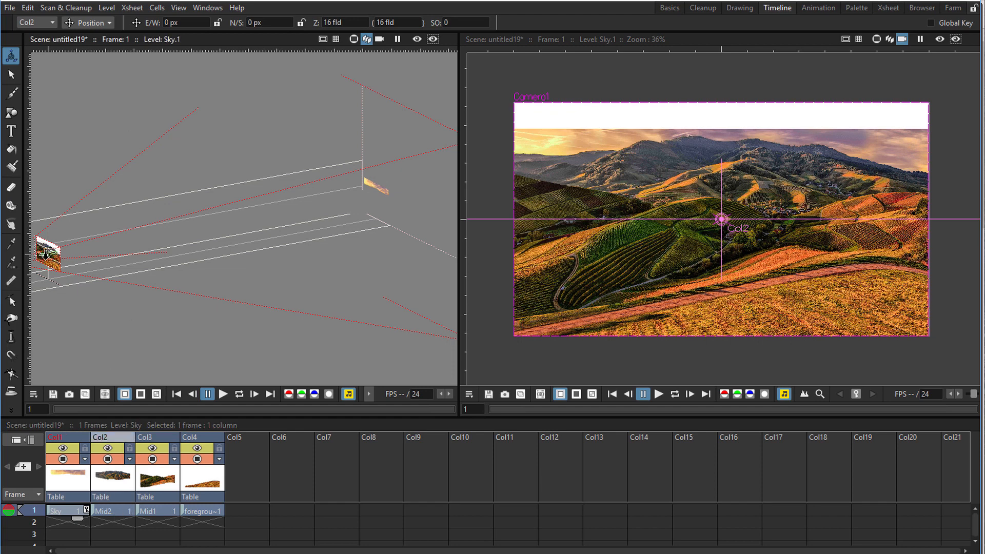
{"action": "left_click_drag", "start_coordinate": [45, 253], "coordinate": [344, 187]}
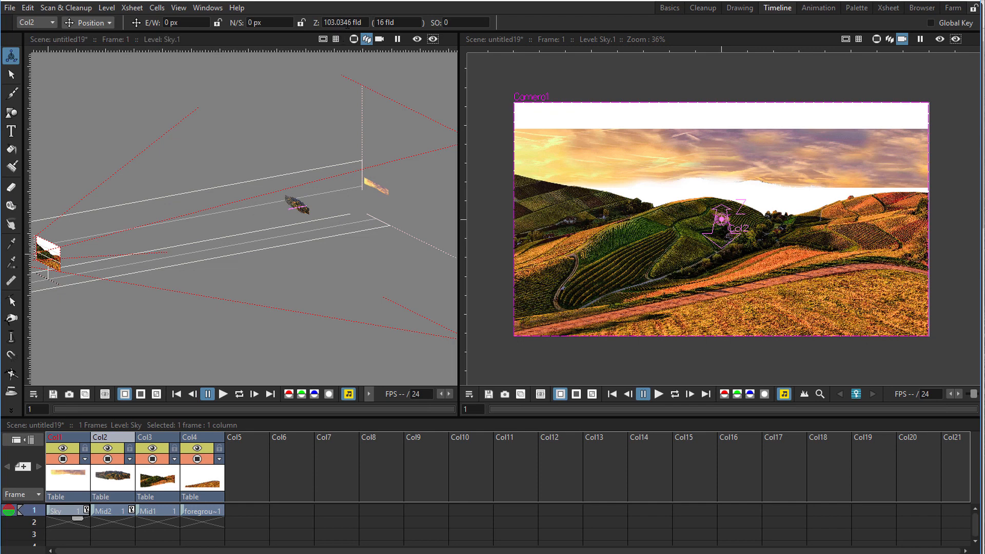
{"action": "left_click", "coordinate": [348, 23]}
{"action": "key", "text": "ctrl+c"}
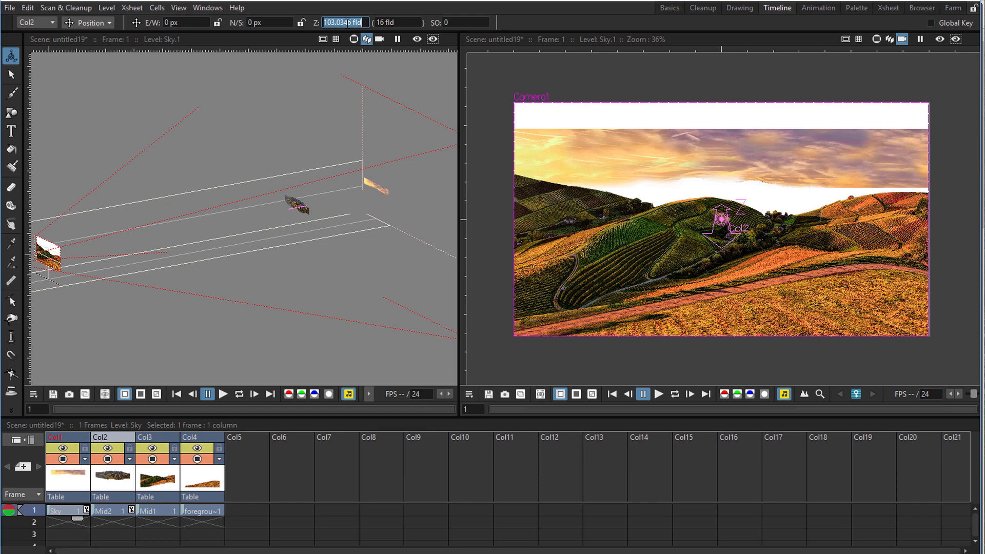
{"action": "left_click", "coordinate": [405, 22]}
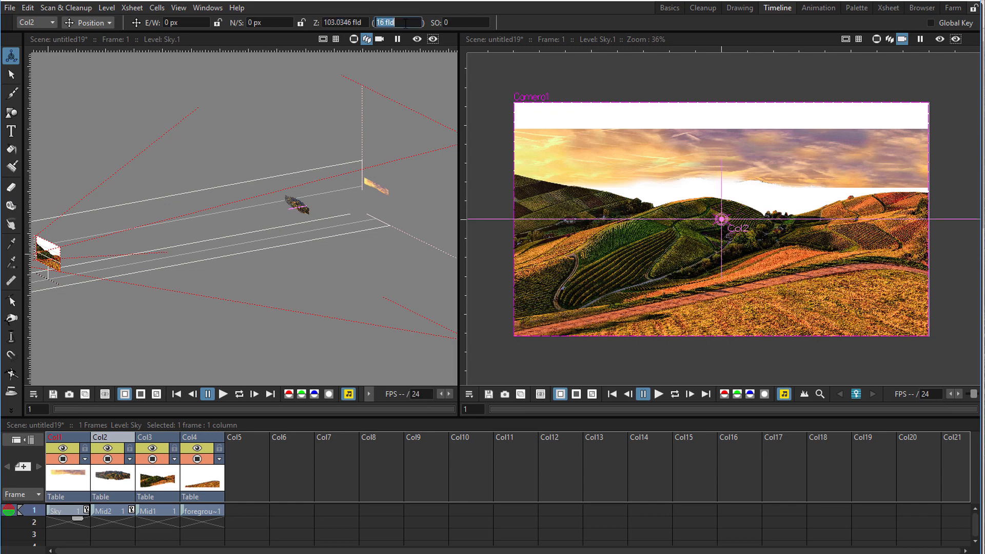
{"action": "key", "text": "ctrl+v"}
{"action": "key", "text": "Return"}
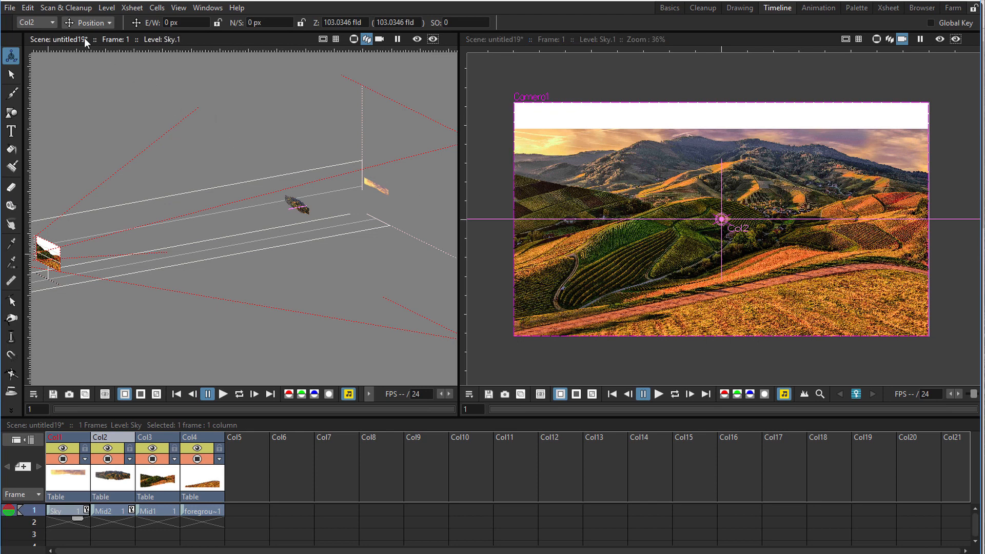
- Push the Mid1 layer back along Z to about 70.48 fld and copy that value into its parenthesised depth value
{"action": "left_click", "coordinate": [36, 22]}
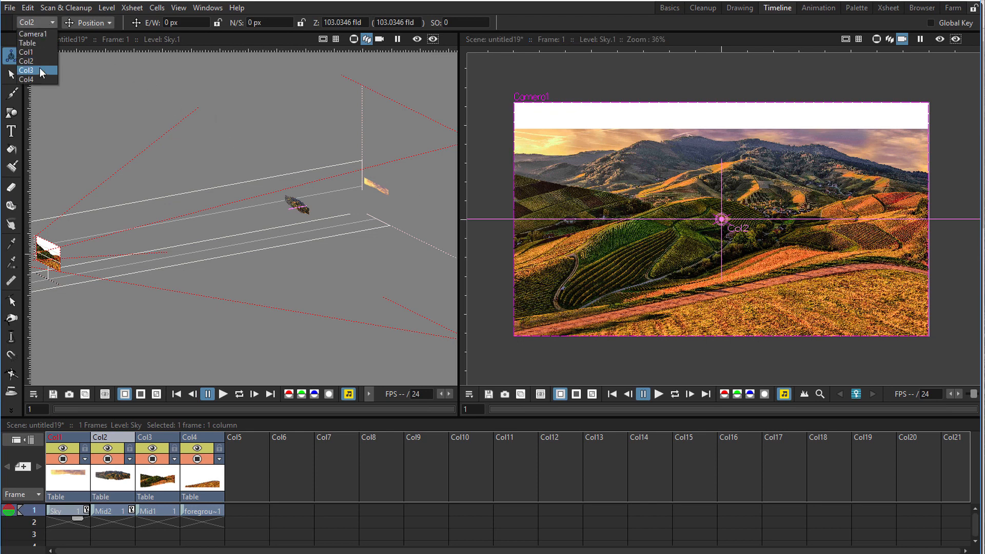
{"action": "left_click", "coordinate": [39, 70]}
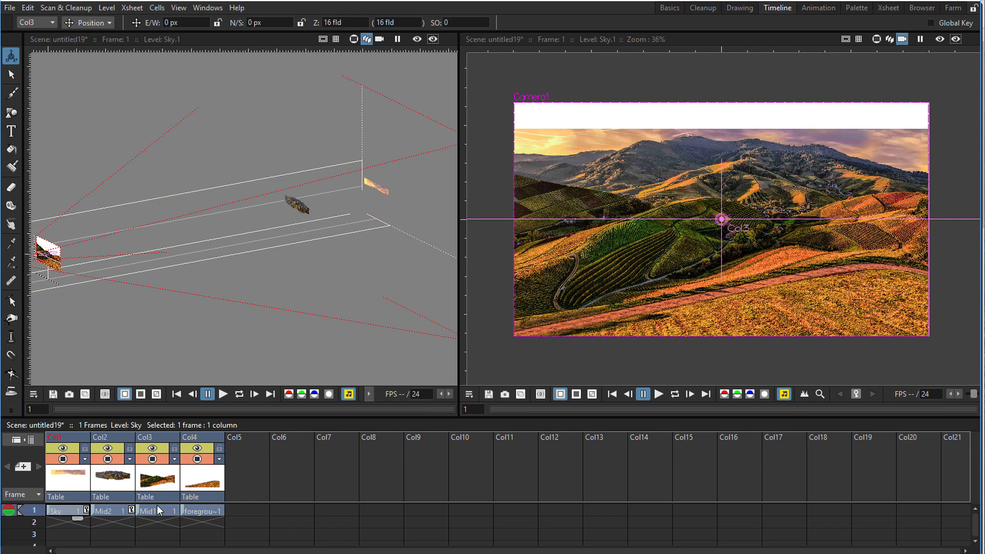
{"action": "left_click_drag", "start_coordinate": [52, 253], "coordinate": [227, 209]}
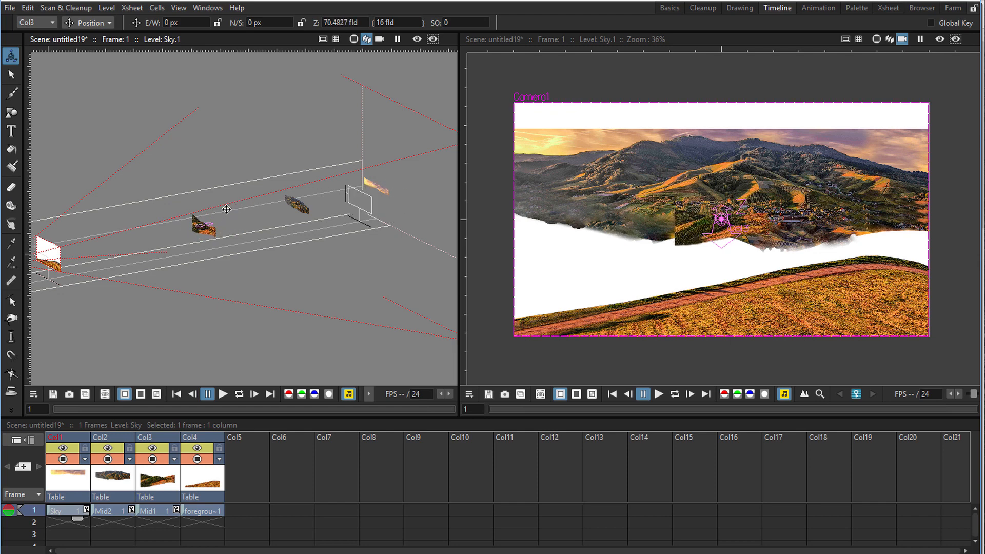
{"action": "left_click", "coordinate": [348, 21]}
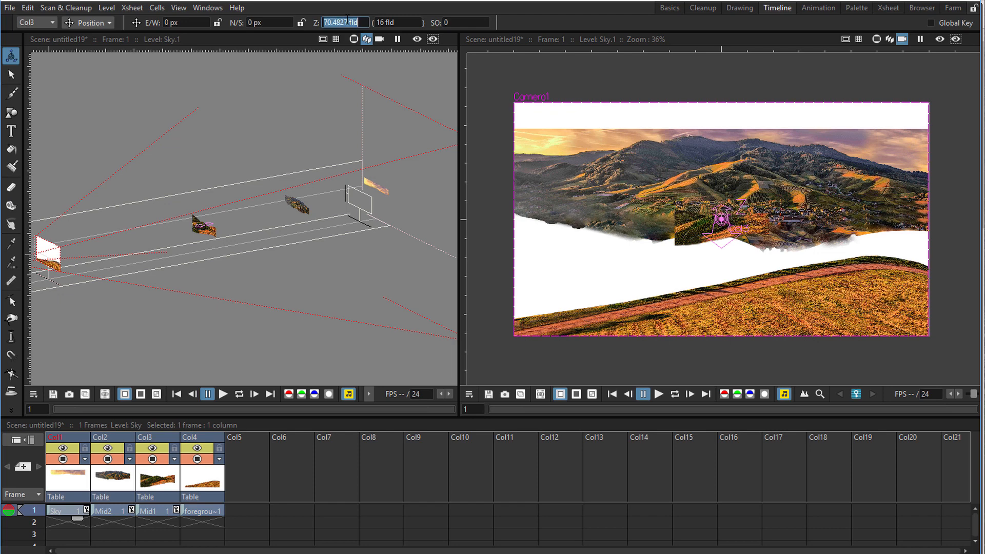
{"action": "key", "text": "ctrl+c"}
{"action": "left_click", "coordinate": [402, 23]}
{"action": "key", "text": "ctrl+v"}
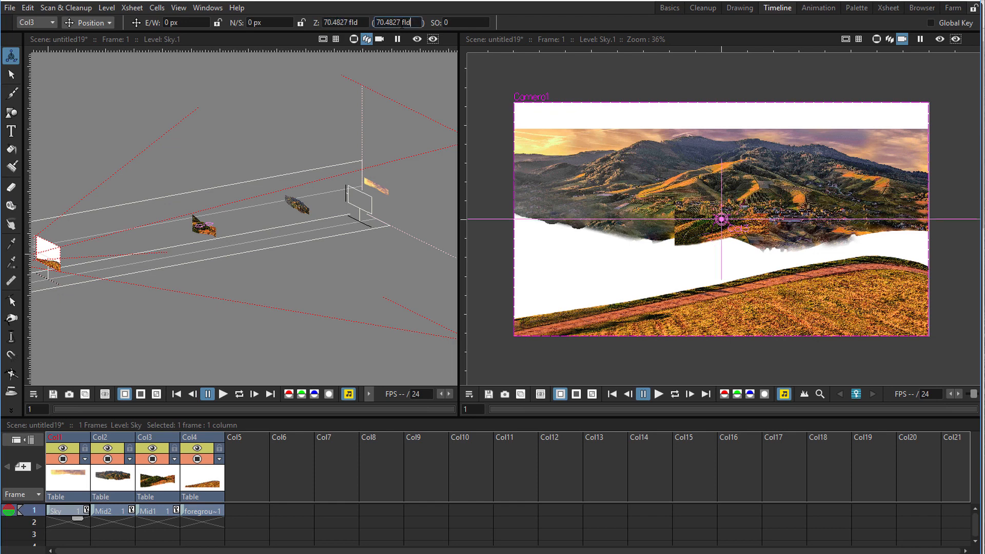
{"action": "key", "text": "Return"}
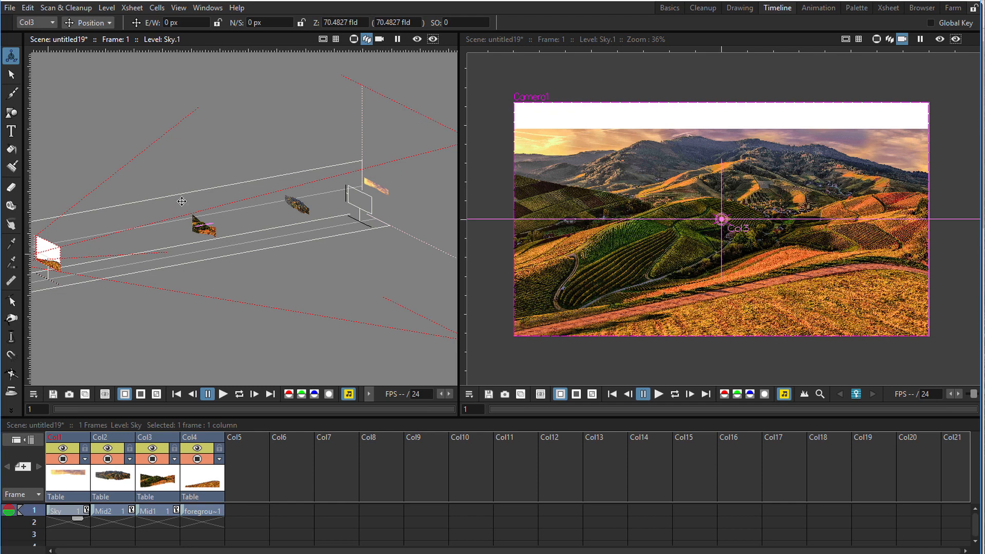
- Push the foreground layer back along Z to about 43.48 fld and copy that value into its parenthesised depth value
{"action": "key", "text": "ctrl+space"}
{"action": "mouse_move", "coordinate": [161, 231]}
{"action": "left_mouse_down"}
{"action": "mouse_move", "coordinate": [220, 211]}
{"action": "mouse_move", "coordinate": [209, 224]}
{"action": "mouse_move", "coordinate": [165, 221]}
{"action": "mouse_move", "coordinate": [154, 232]}
{"action": "left_mouse_up"}
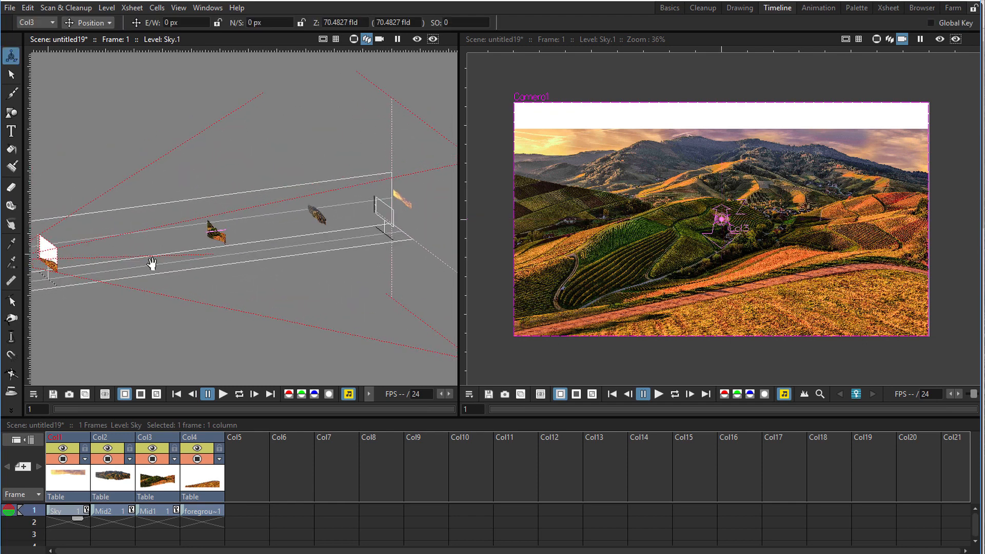
{"action": "key", "text": "space"}
{"action": "left_click_drag", "start_coordinate": [152, 268], "coordinate": [195, 275]}
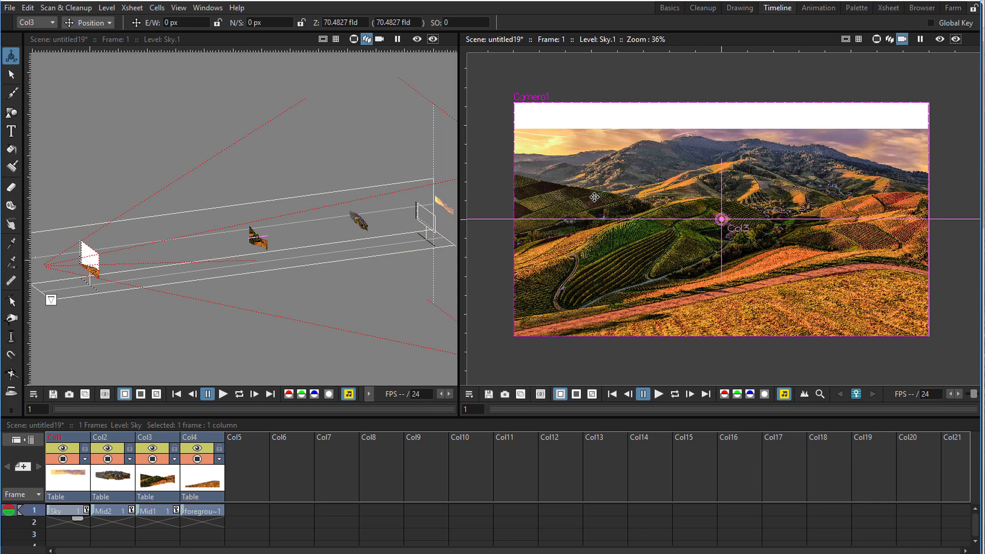
{"action": "left_click", "coordinate": [41, 21]}
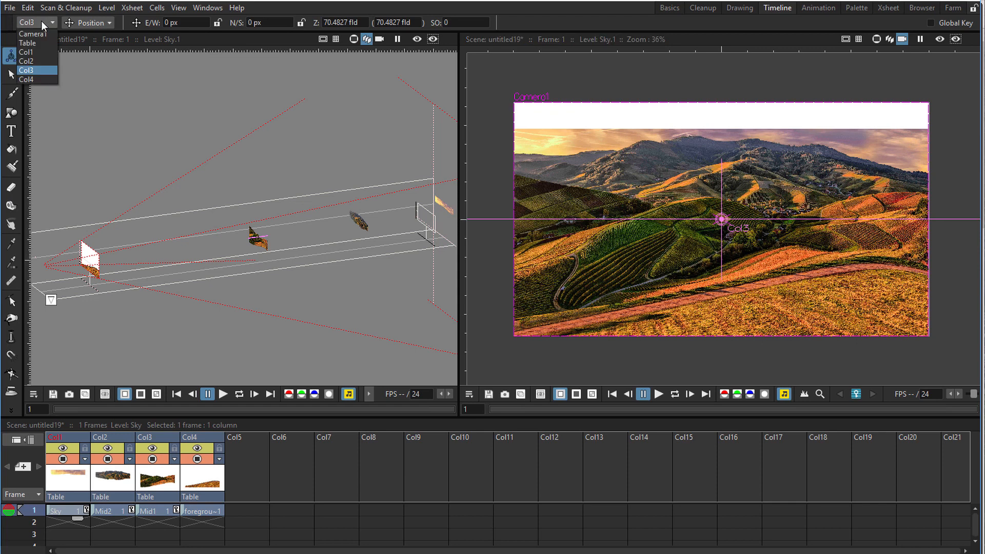
{"action": "left_click", "coordinate": [27, 79]}
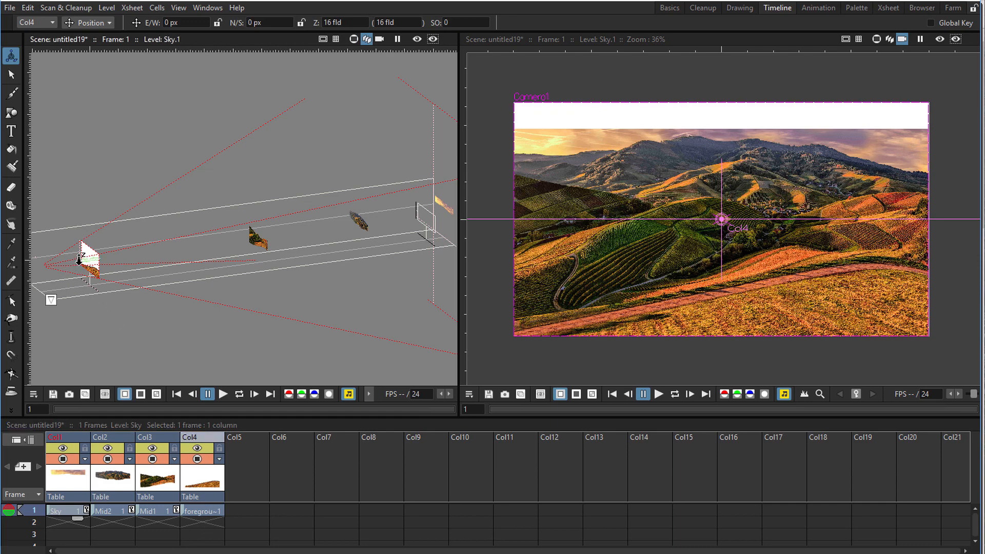
{"action": "left_click_drag", "start_coordinate": [79, 260], "coordinate": [175, 243]}
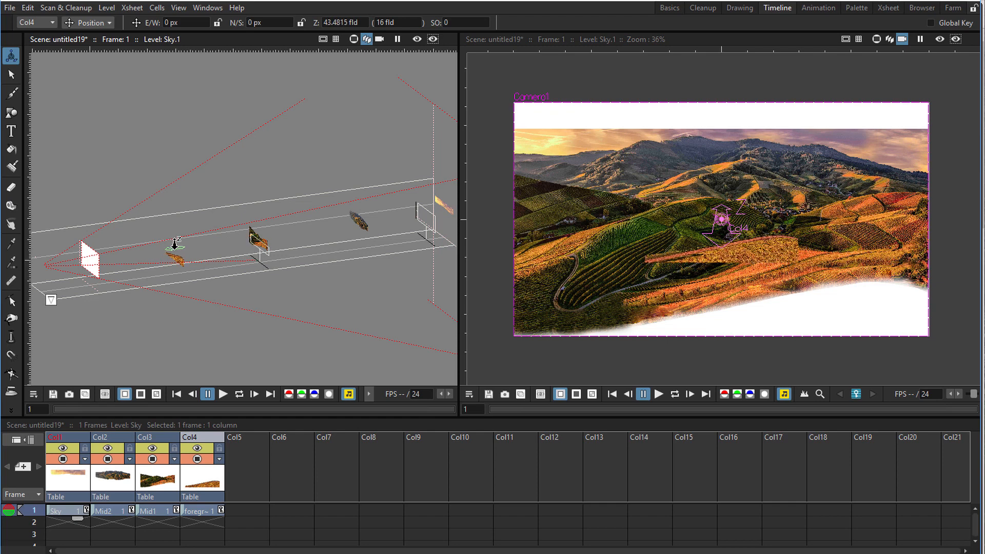
{"action": "left_click", "coordinate": [361, 21]}
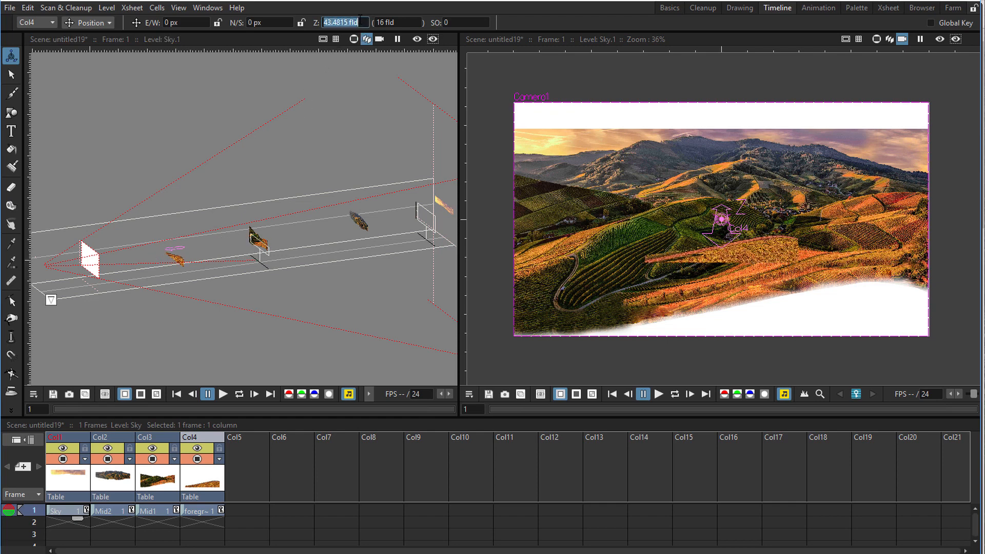
{"action": "left_click", "coordinate": [404, 21]}
{"action": "key", "text": "ctrl+v"}
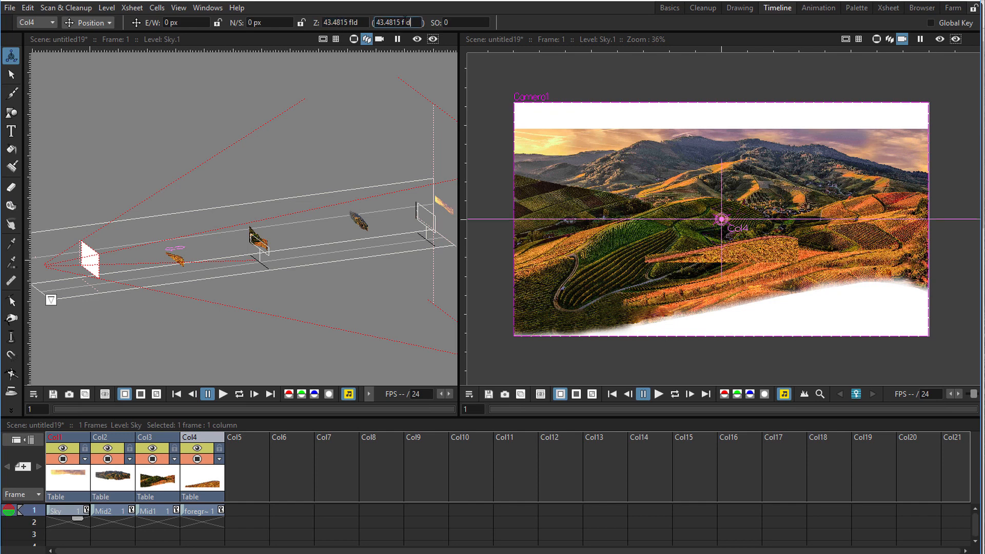
{"action": "key", "text": "Return"}
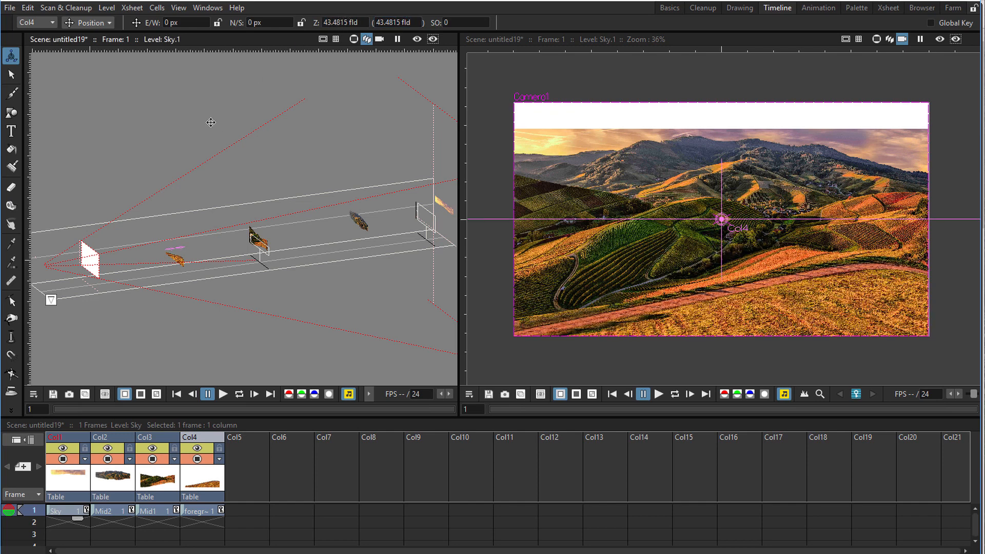
- Raise the Sky layer within the camera frame to an N/S position of 478 px
{"action": "left_click", "coordinate": [40, 23]}
{"action": "left_click", "coordinate": [36, 79]}
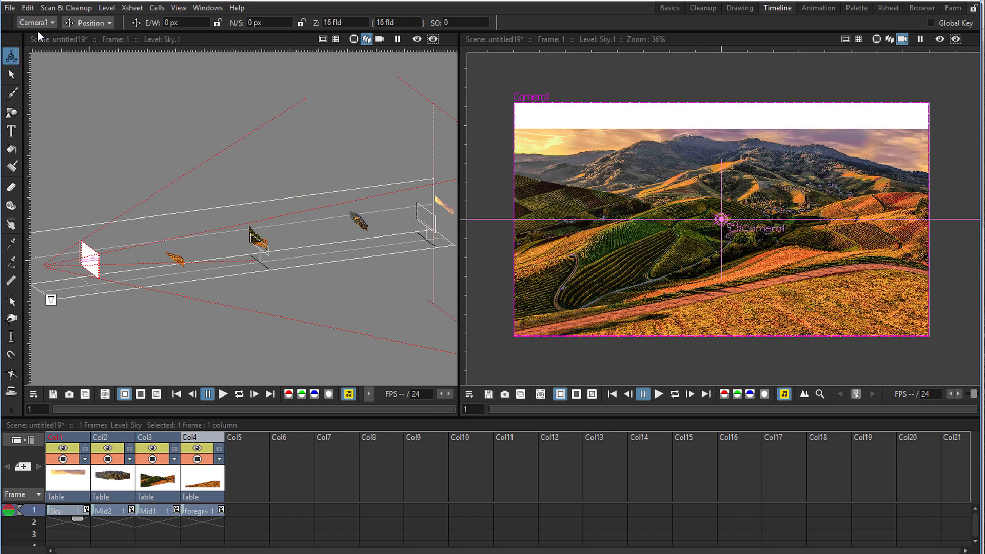
{"action": "left_click", "coordinate": [101, 23]}
{"action": "left_click", "coordinate": [101, 23]}
{"action": "left_click_drag", "start_coordinate": [82, 259], "coordinate": [115, 263]}
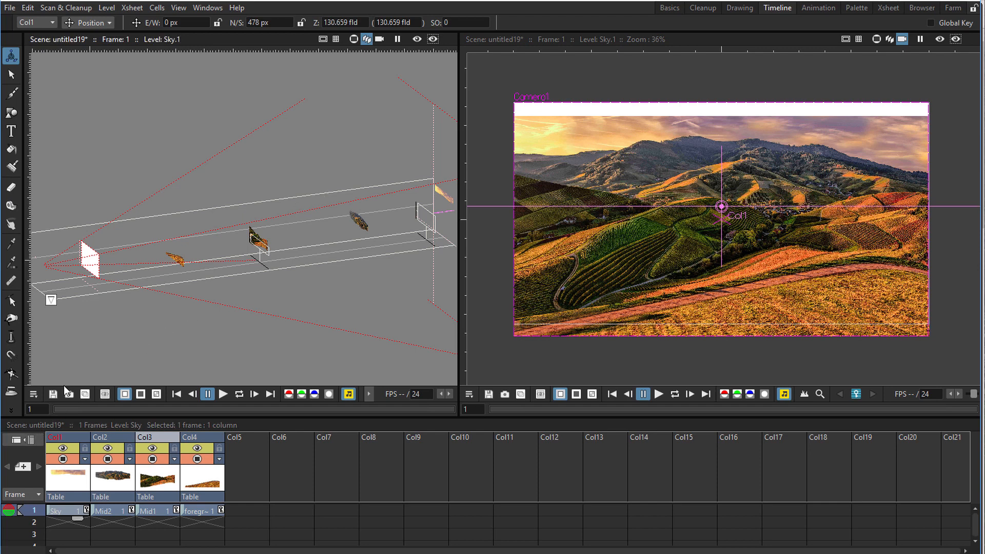
- Switch the xsheet from vertical columns to the horizontal timeline layout
{"action": "left_click", "coordinate": [13, 440]}
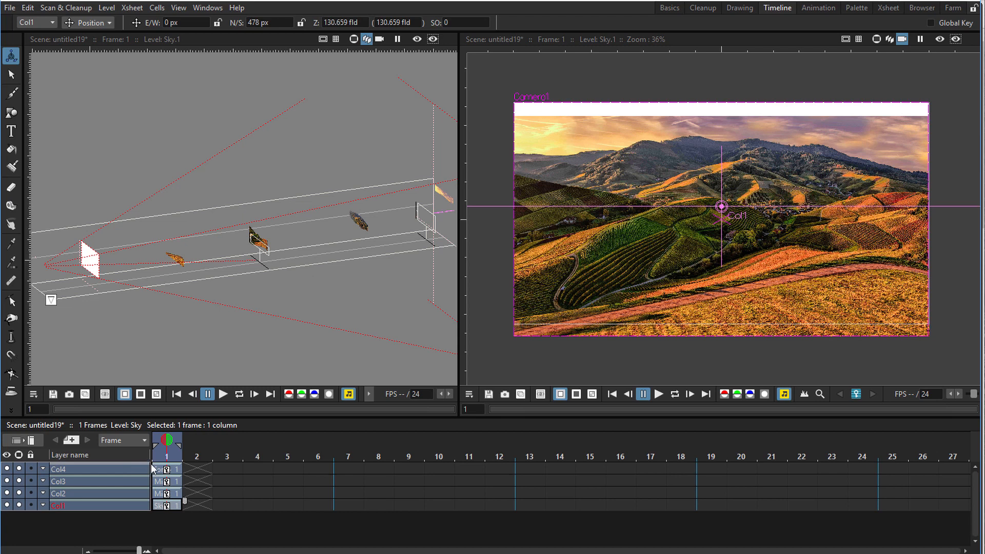
{"action": "left_click", "coordinate": [16, 440]}
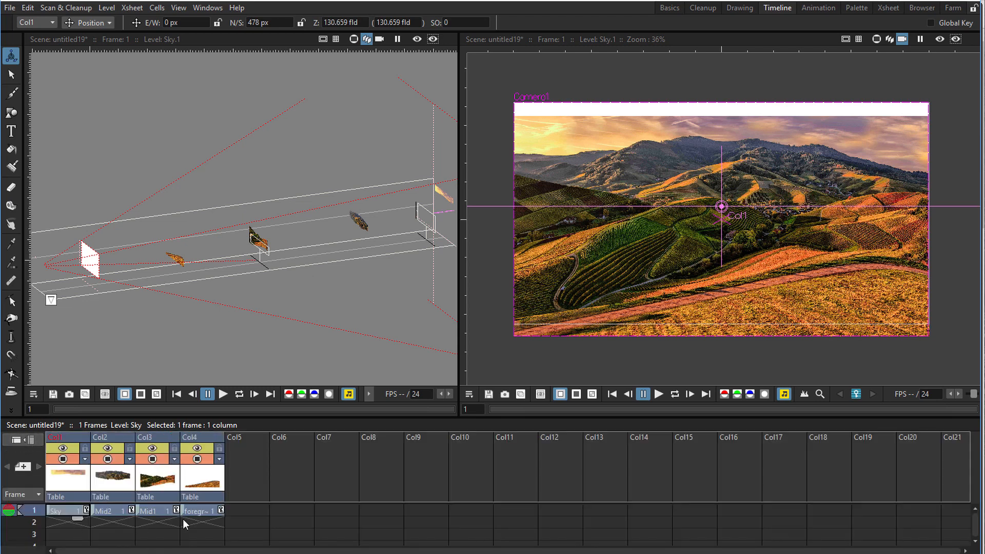
{"action": "left_click", "coordinate": [13, 442]}
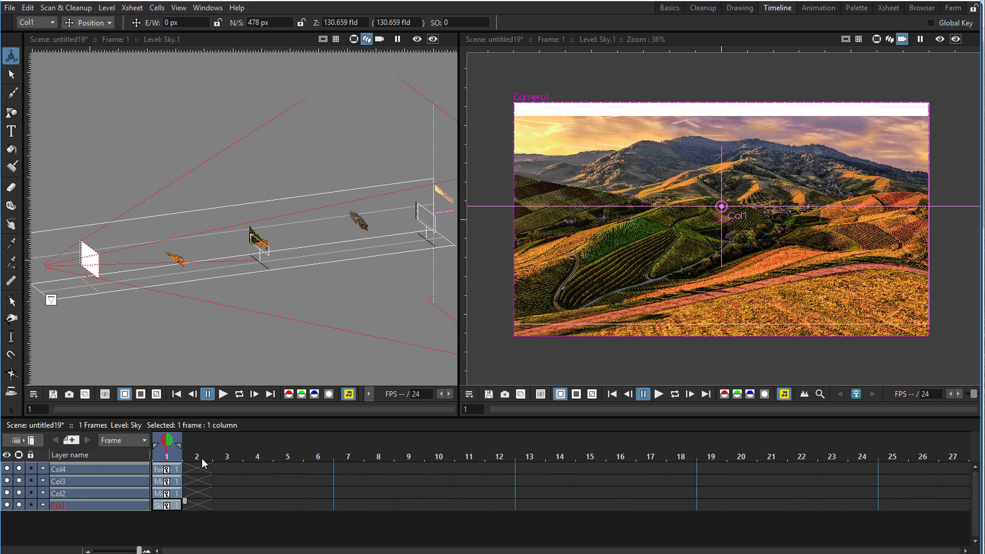
- Extend the exposure of all four layers from frame 1 to frame 60, and return to frame 1
{"action": "left_click_drag", "start_coordinate": [139, 550], "coordinate": [105, 551]}
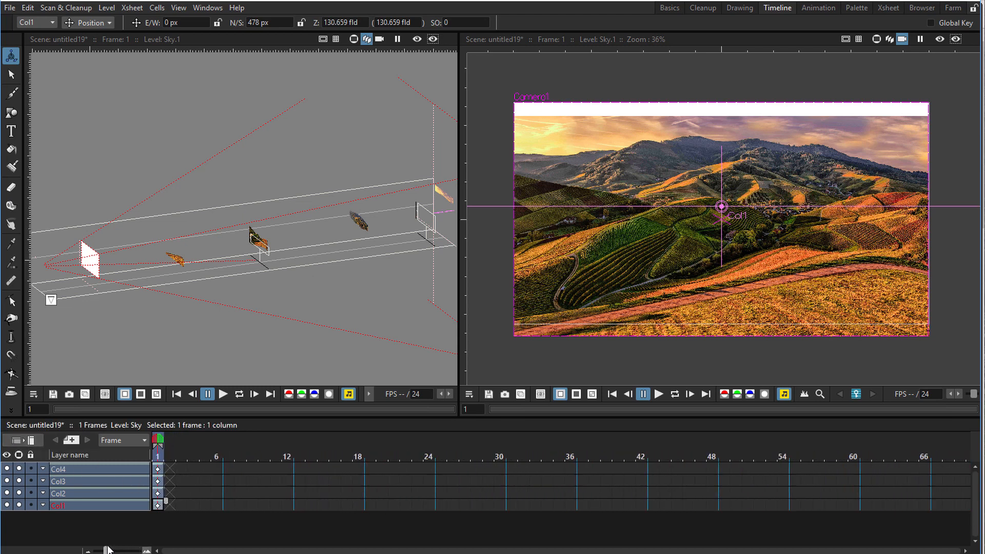
{"action": "left_click_drag", "start_coordinate": [651, 452], "coordinate": [204, 466]}
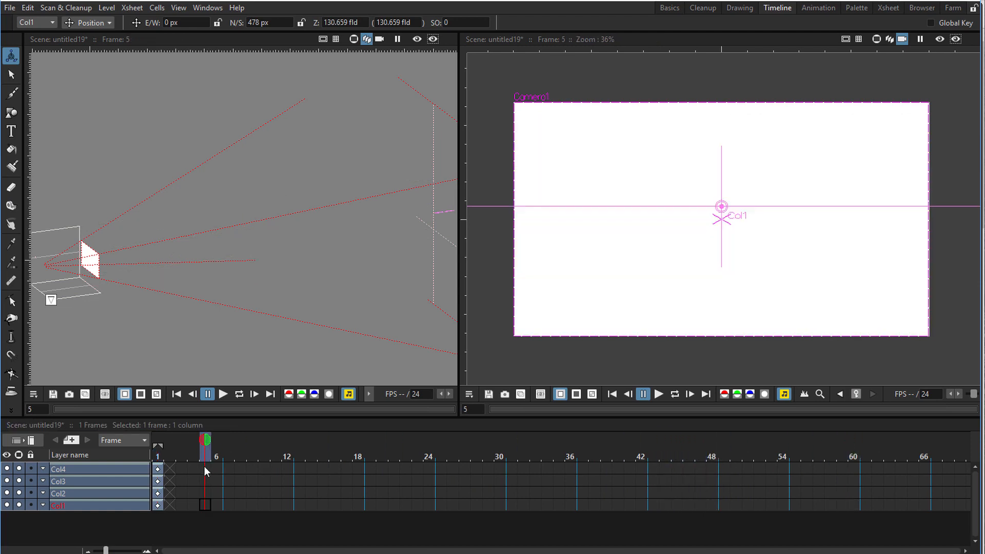
{"action": "left_click", "coordinate": [161, 470]}
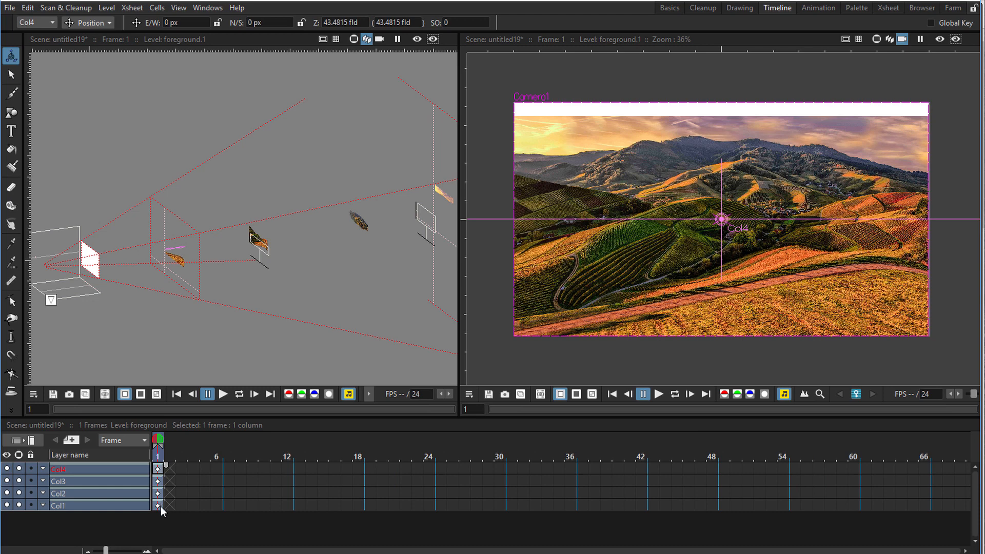
{"action": "left_click_drag", "start_coordinate": [167, 500], "coordinate": [853, 487]}
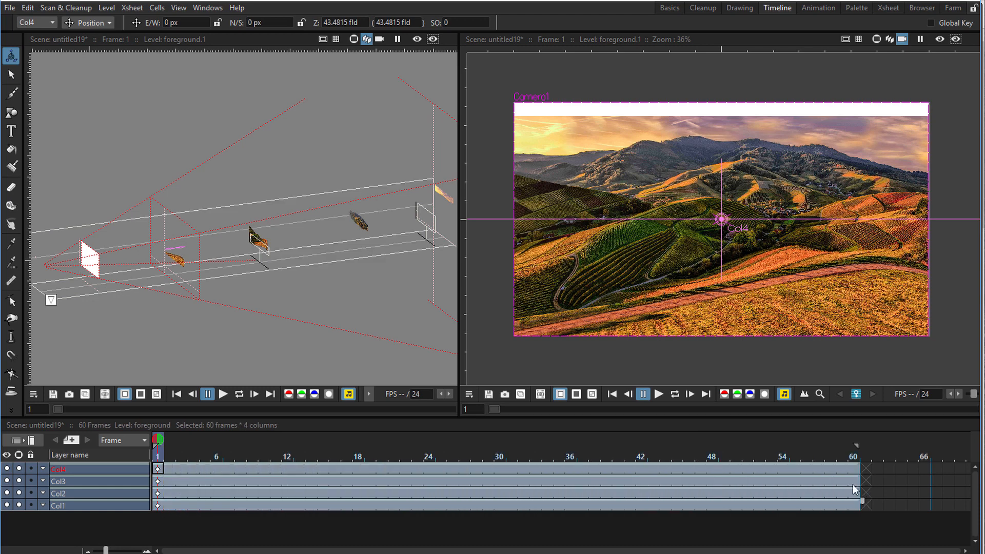
{"action": "left_click", "coordinate": [696, 457]}
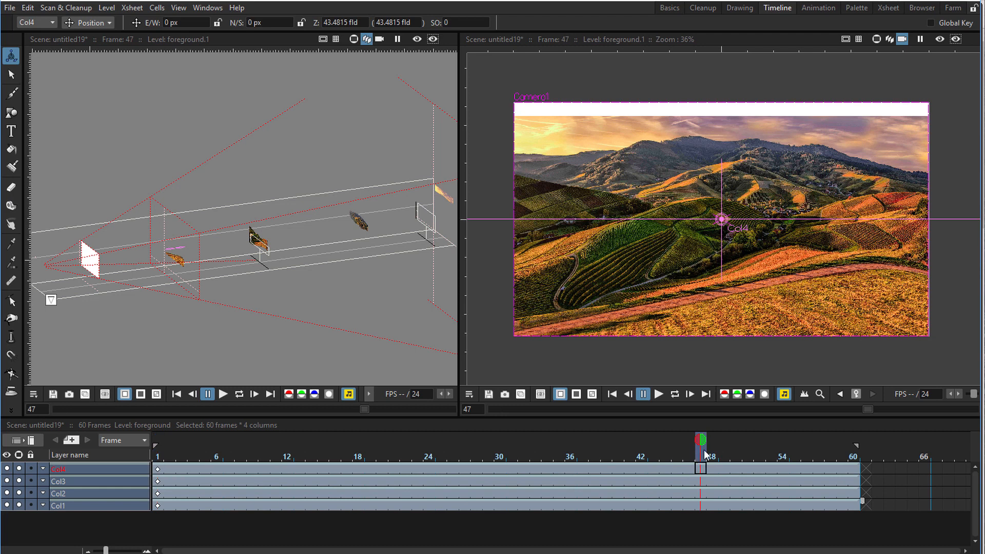
{"action": "left_click_drag", "start_coordinate": [698, 454], "coordinate": [50, 473]}
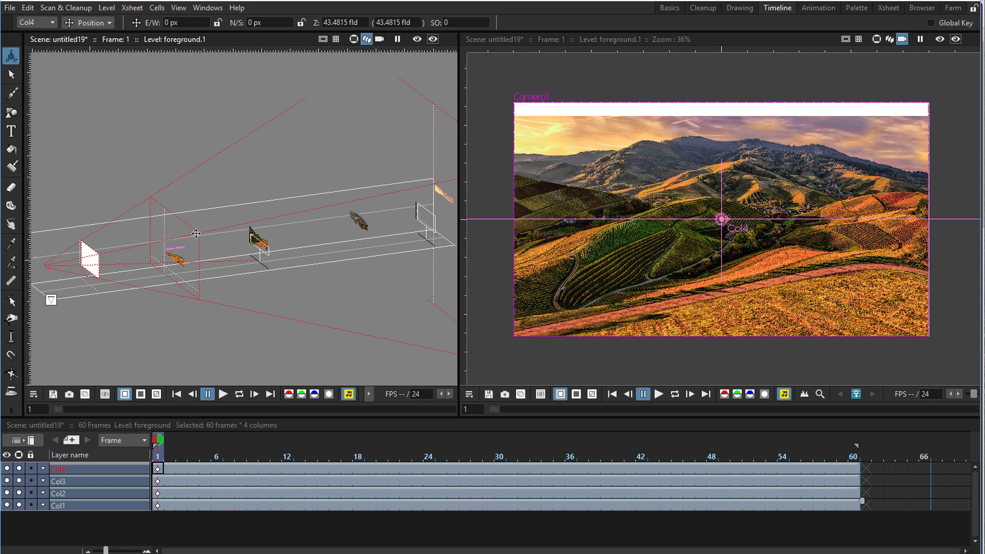
- Open the Function Editor, show the Camera1 channels, and place the floating window clear of the timeline
{"action": "left_click", "coordinate": [216, 9]}
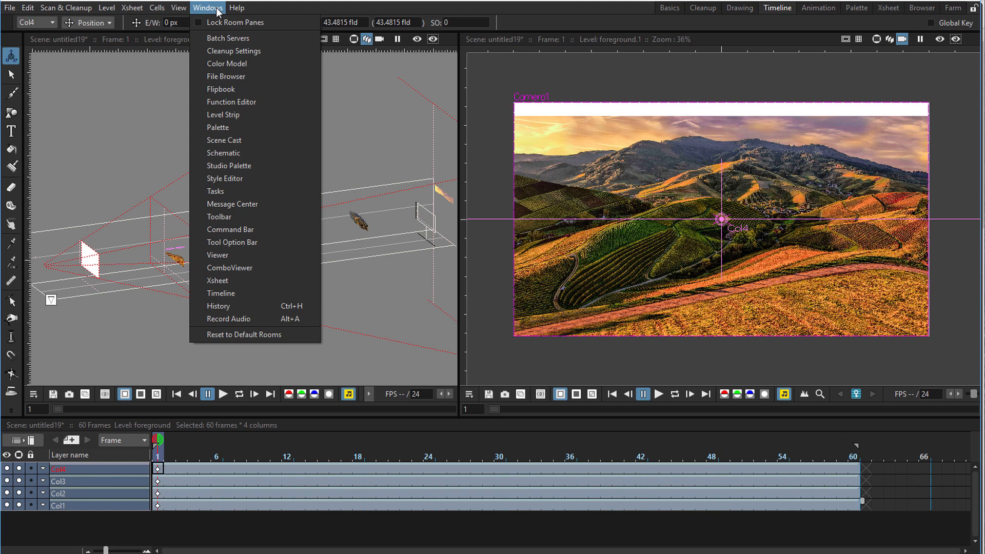
{"action": "left_click", "coordinate": [230, 102]}
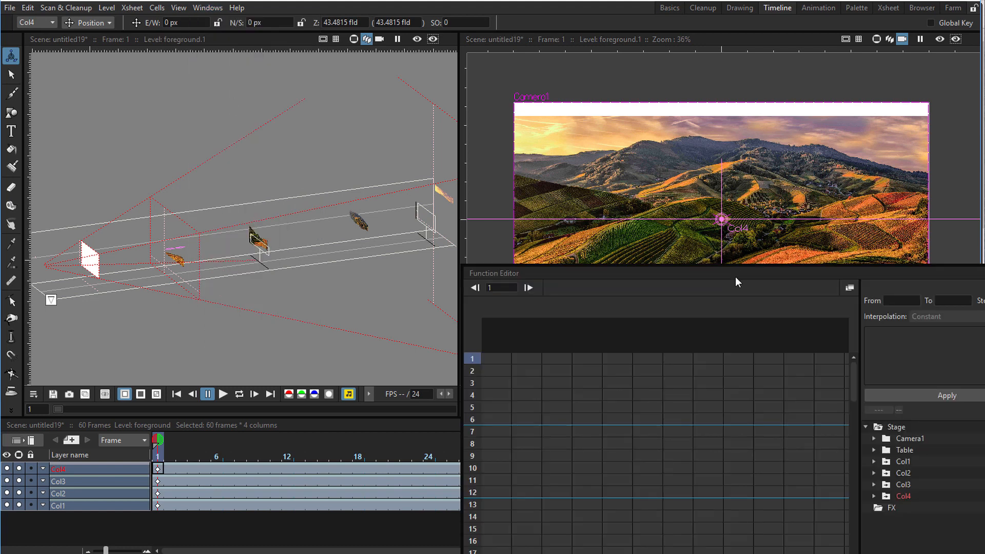
{"action": "left_click_drag", "start_coordinate": [735, 276], "coordinate": [620, 134]}
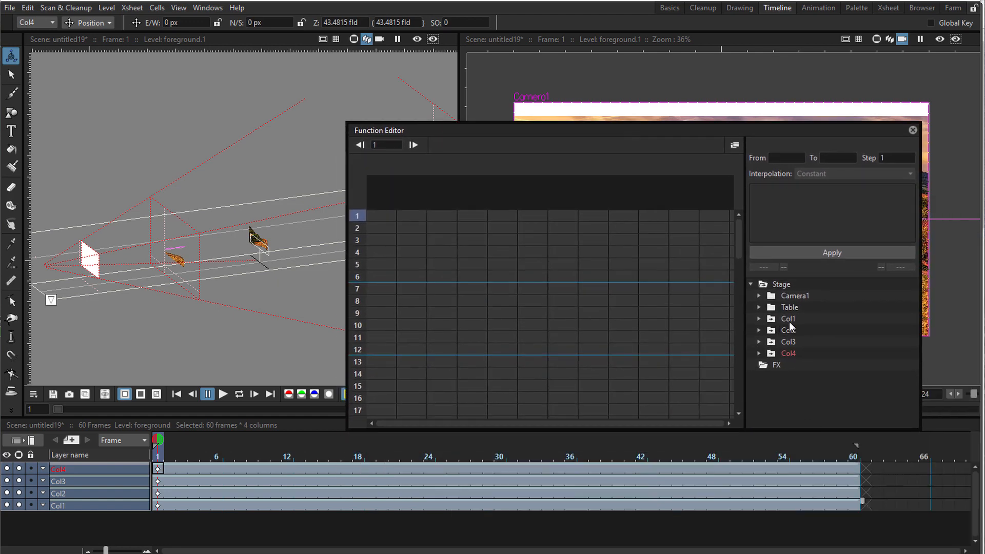
{"action": "left_click", "coordinate": [798, 296]}
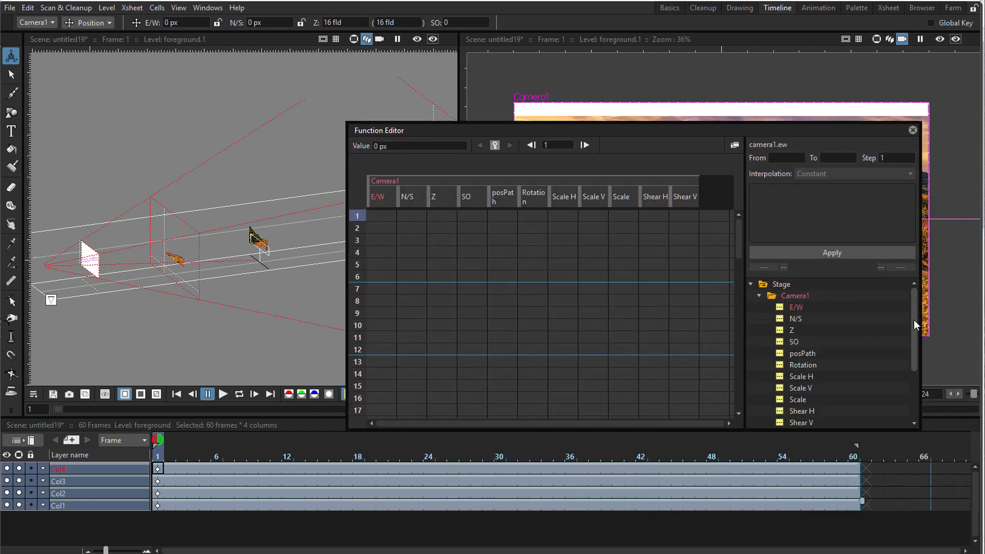
{"action": "left_click_drag", "start_coordinate": [913, 335], "coordinate": [711, 254]}
{"action": "left_click_drag", "start_coordinate": [476, 126], "coordinate": [516, 105]}
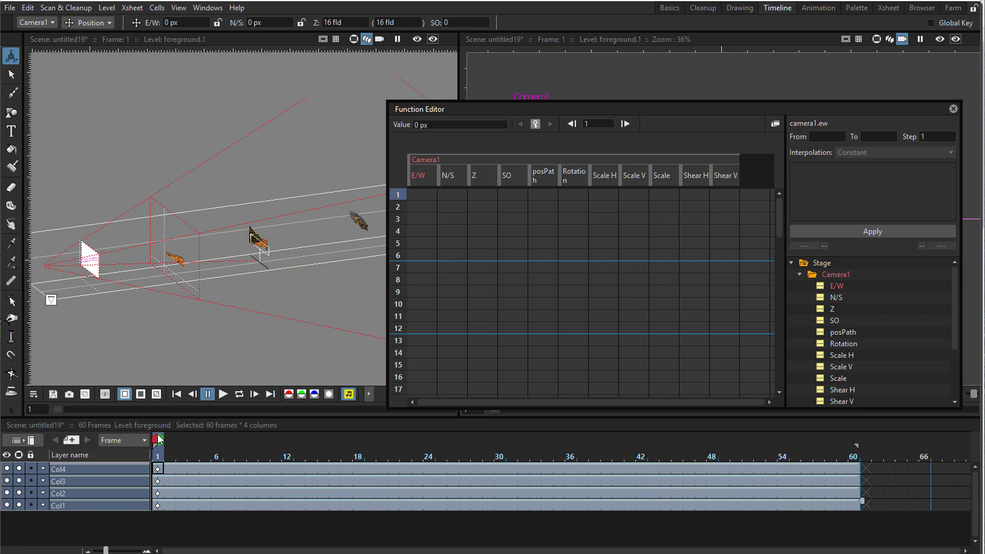
- At frame 1, move Camera1 forward to a Z of about 7.35 fld and lower it to N/S -224 px
{"action": "left_click_drag", "start_coordinate": [579, 124], "coordinate": [630, 371]}
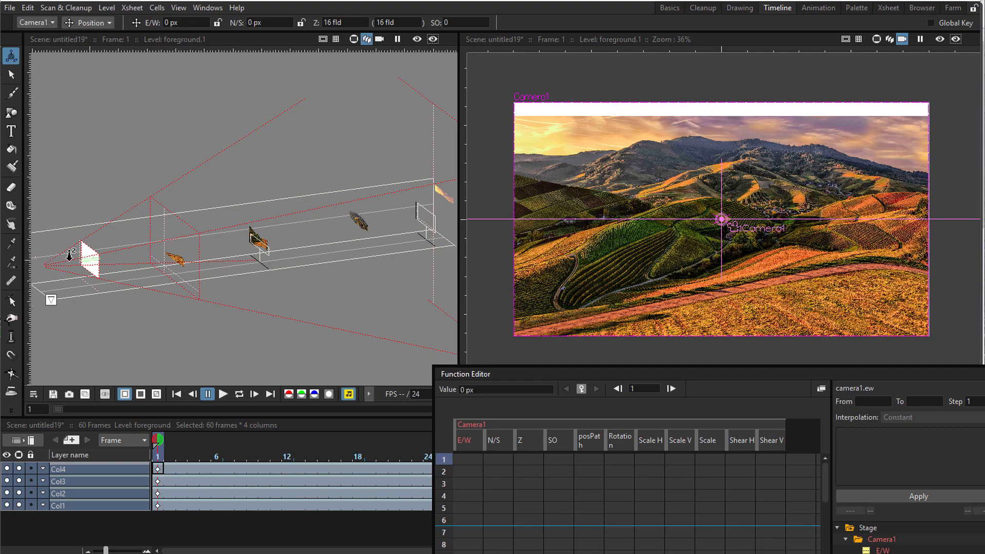
{"action": "left_click_drag", "start_coordinate": [78, 259], "coordinate": [97, 257]}
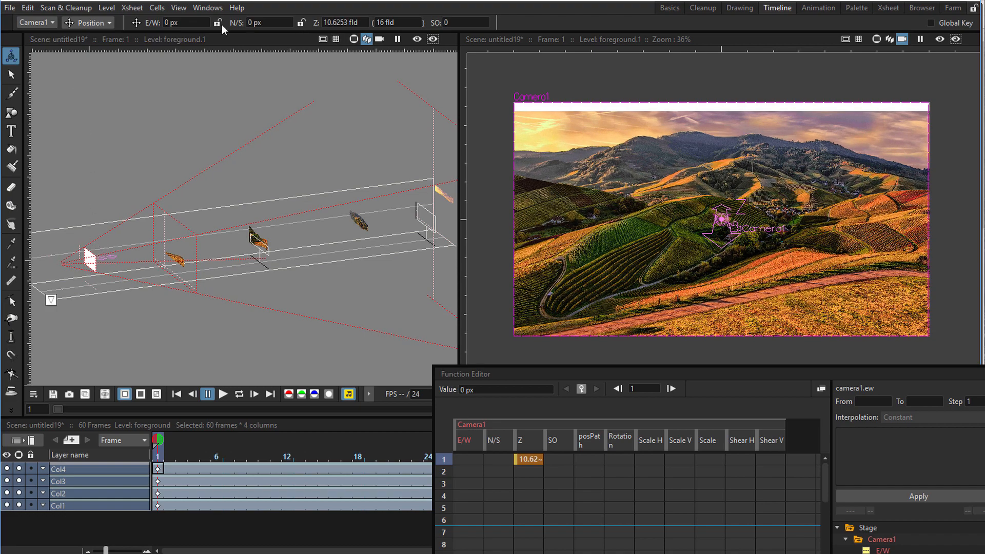
{"action": "left_click_drag", "start_coordinate": [236, 23], "coordinate": [1, 191]}
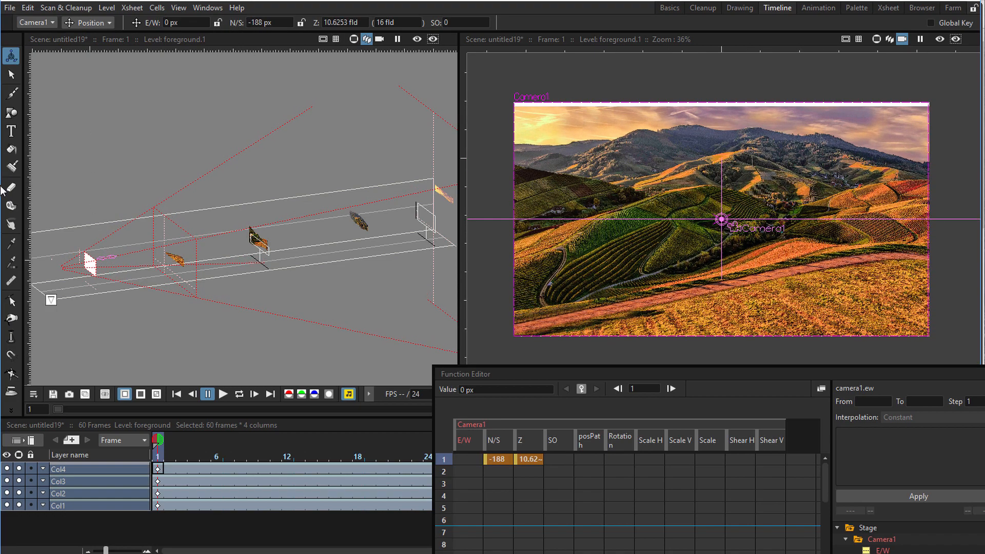
{"action": "left_click_drag", "start_coordinate": [237, 25], "coordinate": [193, 57]}
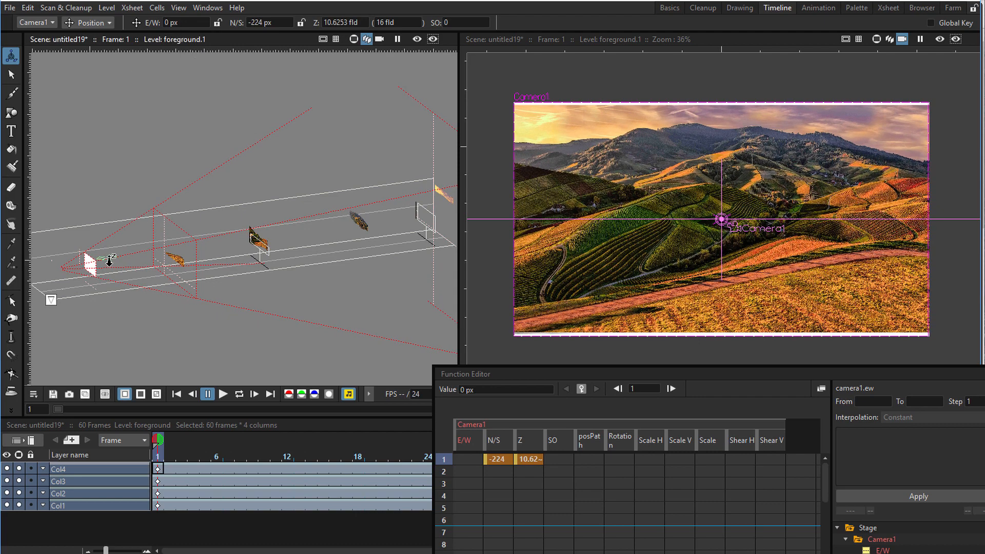
{"action": "left_click_drag", "start_coordinate": [107, 259], "coordinate": [121, 260]}
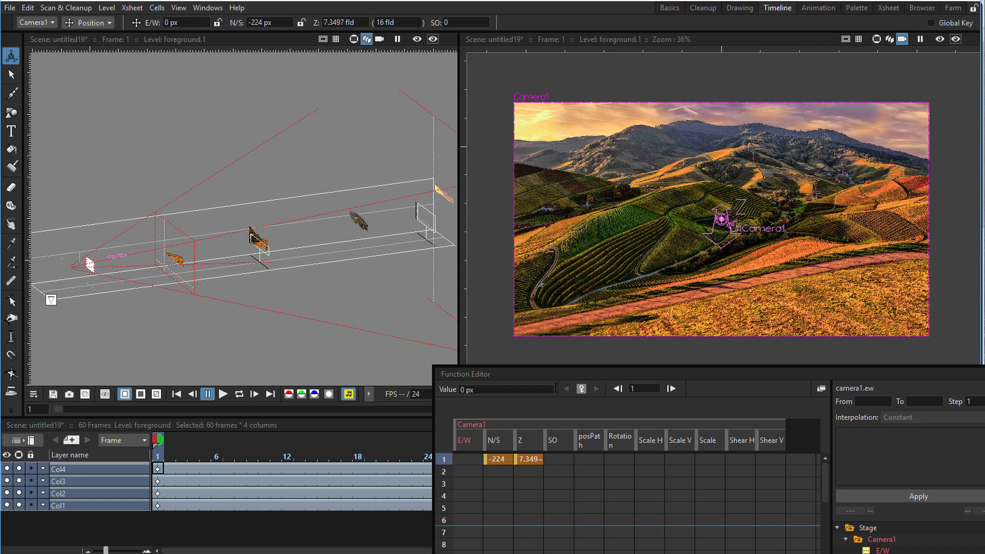
- Inspect Camera1's N/S and Z keyframes at frame 1 in the Function Editor, keeping its window clear of the timeline
{"action": "left_click_drag", "start_coordinate": [573, 373], "coordinate": [515, 196]}
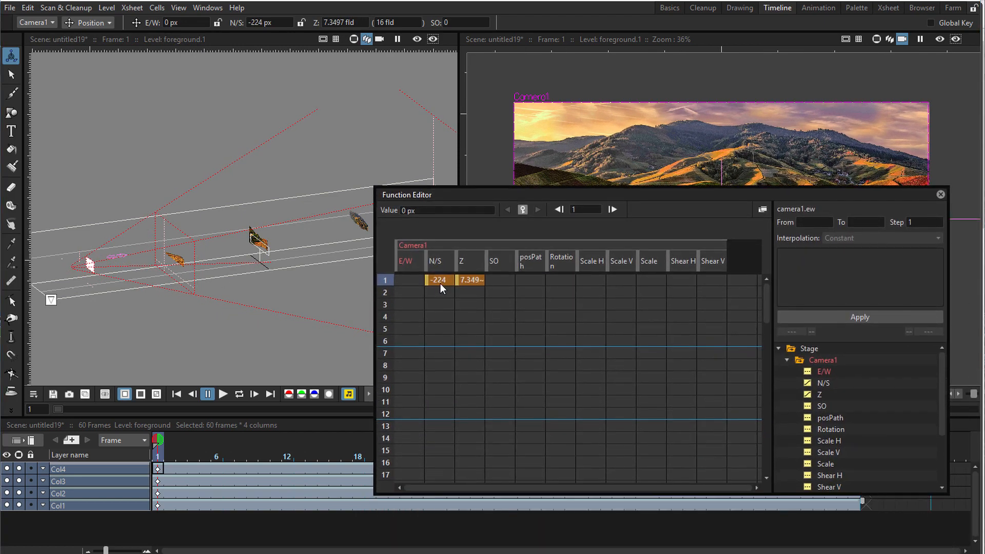
{"action": "left_click", "coordinate": [440, 281]}
{"action": "left_click", "coordinate": [470, 281]}
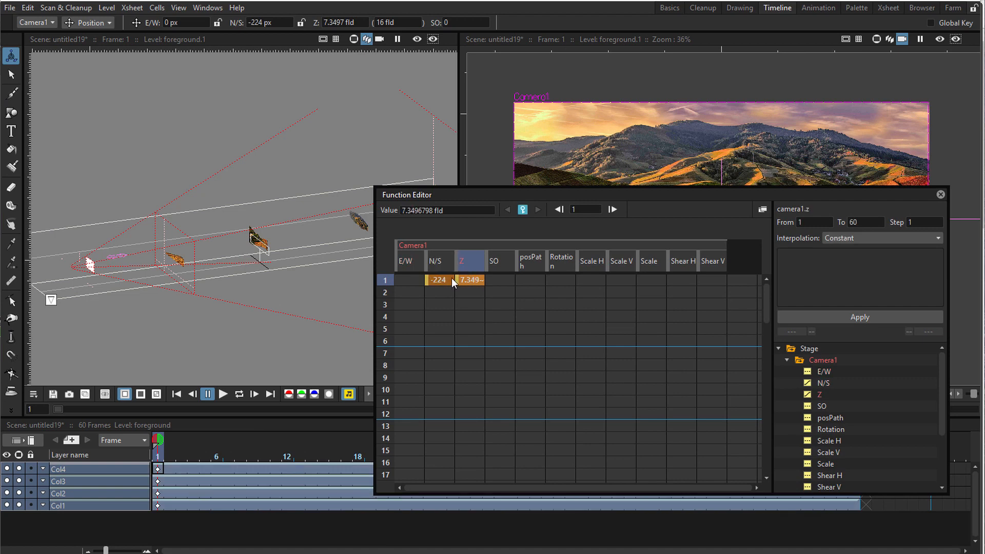
{"action": "left_click", "coordinate": [450, 279]}
{"action": "left_click", "coordinate": [469, 279]}
{"action": "left_click", "coordinate": [442, 280]}
{"action": "left_click", "coordinate": [466, 279]}
{"action": "left_click_drag", "start_coordinate": [500, 196], "coordinate": [395, 512]}
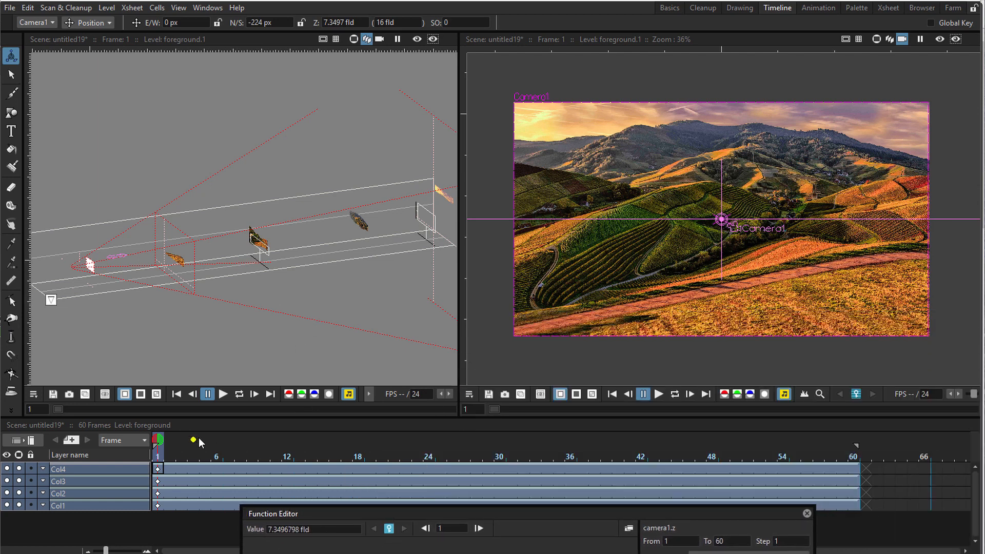
- At frame 60, move Camera1 forward to a Z of about -5.95 fld and set its N/S to -75 px
{"action": "mouse_move", "coordinate": [216, 446]}
{"action": "left_mouse_down"}
{"action": "mouse_move", "coordinate": [741, 458]}
{"action": "mouse_move", "coordinate": [854, 474]}
{"action": "left_mouse_up"}
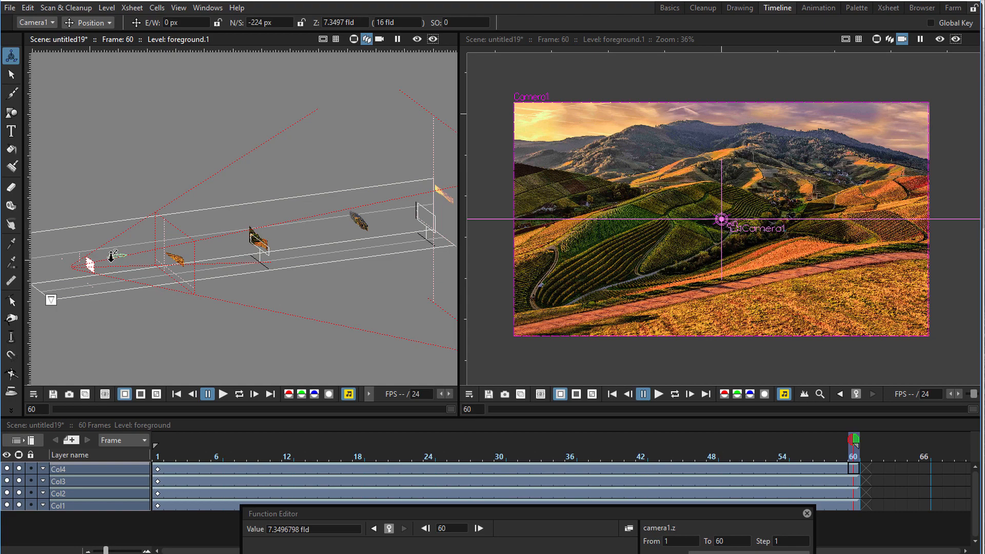
{"action": "left_click_drag", "start_coordinate": [110, 256], "coordinate": [163, 262]}
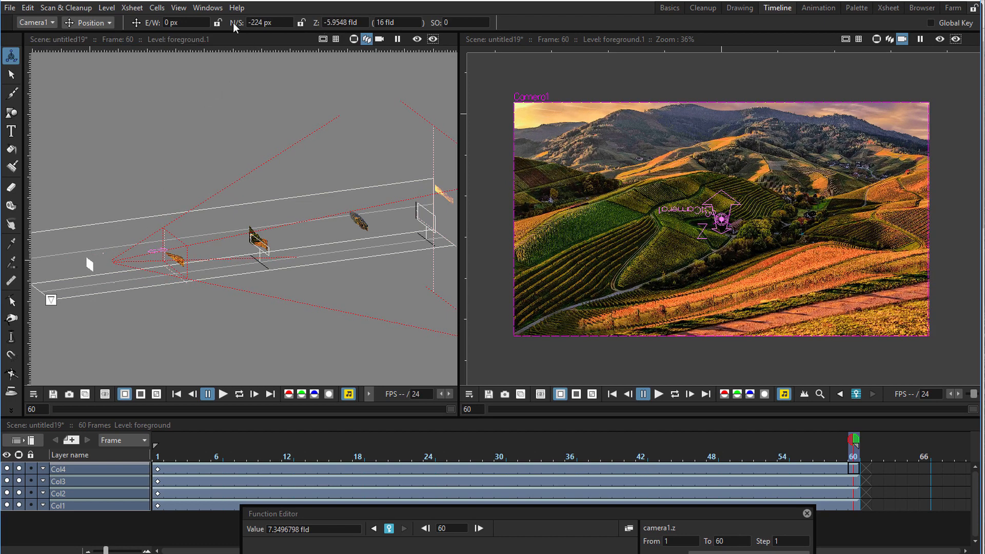
{"action": "mouse_move", "coordinate": [235, 24]}
{"action": "left_mouse_down"}
{"action": "mouse_move", "coordinate": [204, 30]}
{"action": "mouse_move", "coordinate": [236, 25]}
{"action": "left_mouse_up"}
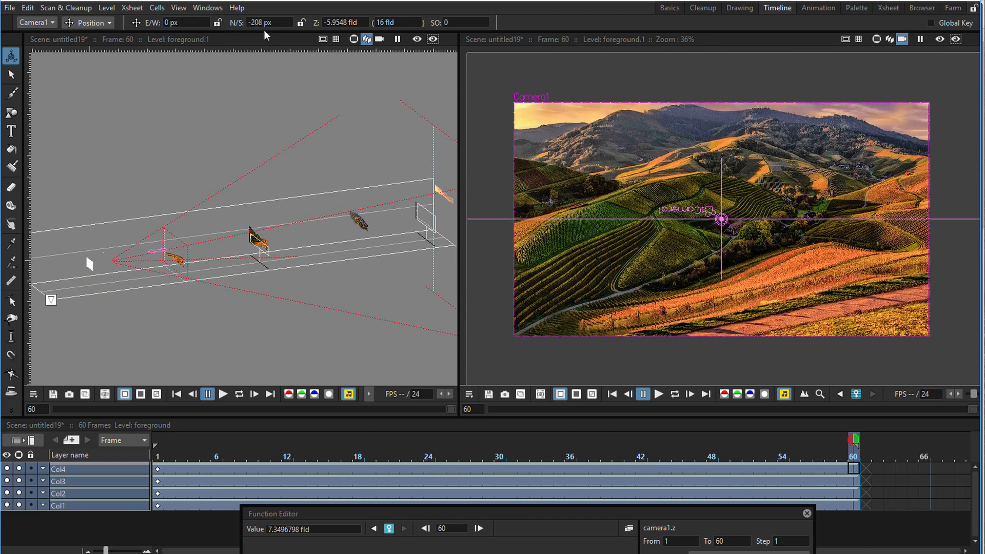
{"action": "left_click_drag", "start_coordinate": [321, 40], "coordinate": [488, 69]}
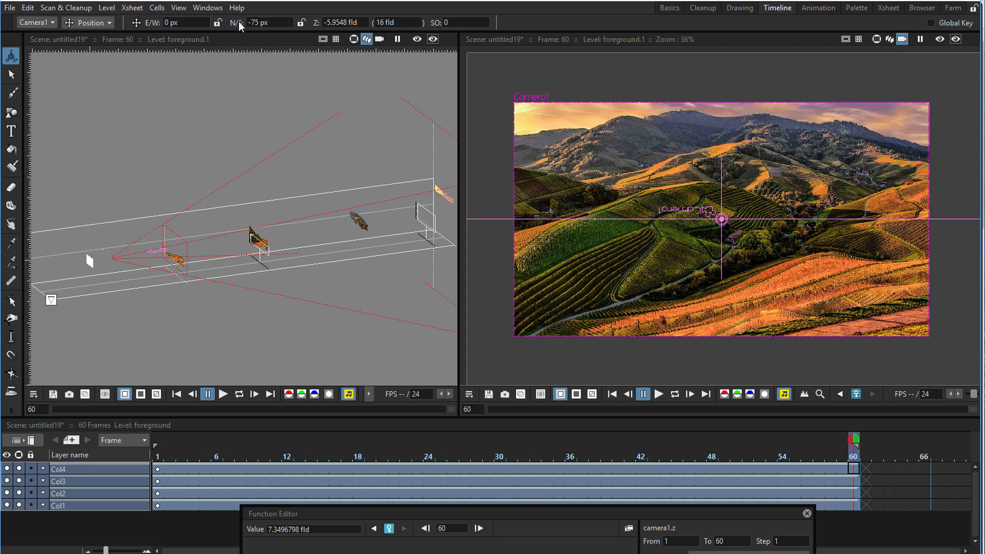
- Loop the camera move from frame 1 to check the parallax, stop playback, and return to frame 1
{"action": "mouse_move", "coordinate": [816, 457]}
{"action": "left_mouse_down"}
{"action": "mouse_move", "coordinate": [783, 436]}
{"action": "mouse_move", "coordinate": [260, 434]}
{"action": "mouse_move", "coordinate": [836, 422]}
{"action": "mouse_move", "coordinate": [243, 404]}
{"action": "mouse_move", "coordinate": [793, 413]}
{"action": "mouse_move", "coordinate": [331, 396]}
{"action": "mouse_move", "coordinate": [125, 405]}
{"action": "left_mouse_up"}
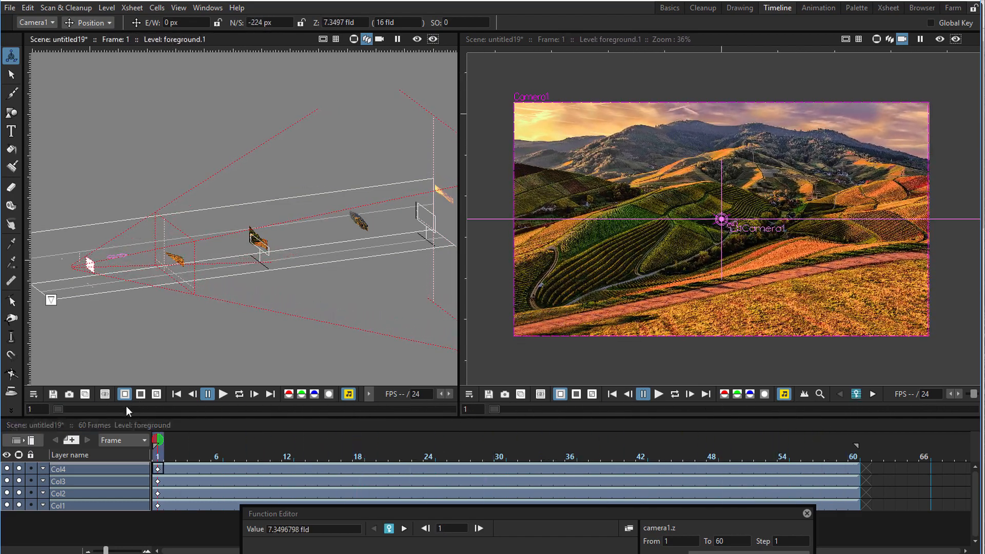
{"action": "left_click", "coordinate": [240, 395]}
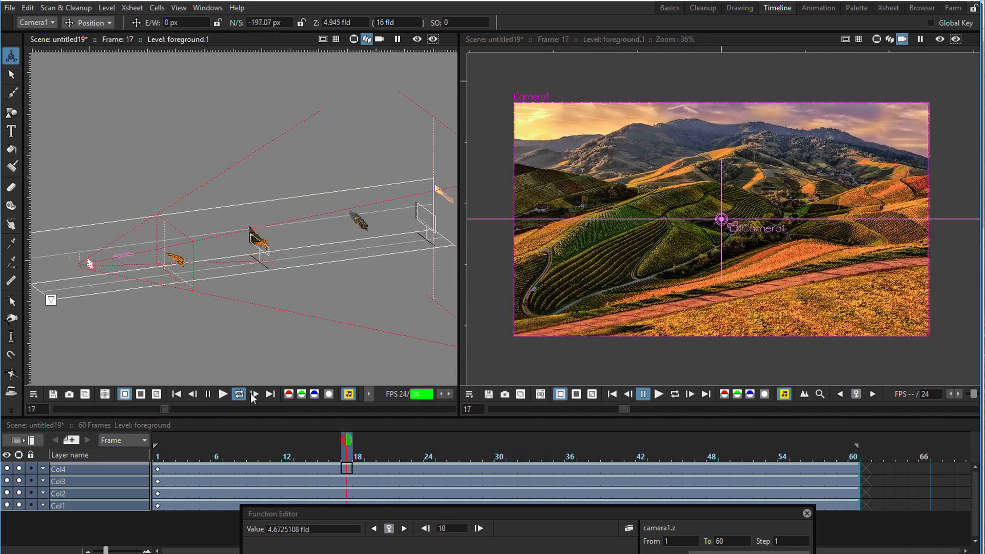
{"action": "left_click", "coordinate": [211, 391]}
{"action": "left_click_drag", "start_coordinate": [438, 446], "coordinate": [131, 450]}
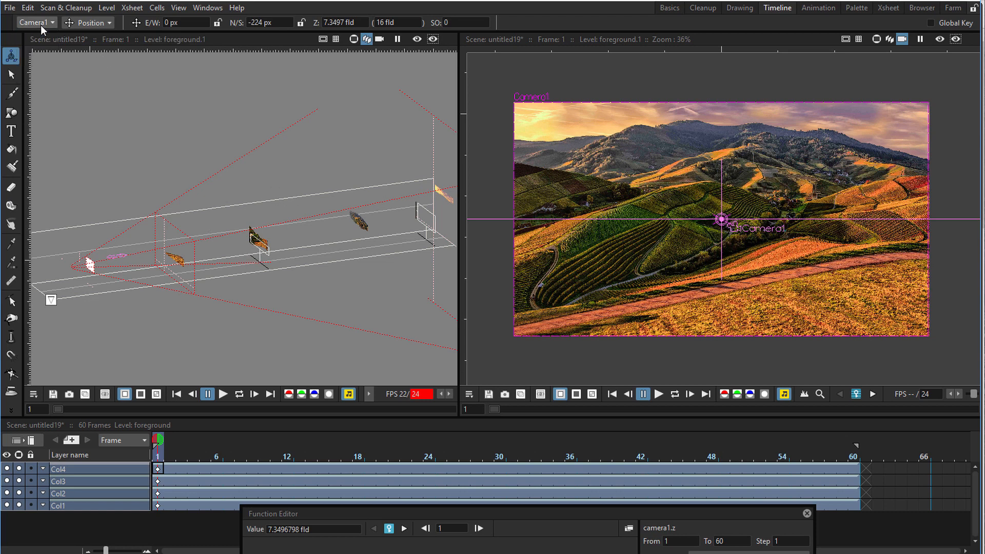
- Switch the xsheet to vertical columns and push the Mid2 layer back in depth to a Z of about 127.63 fld
{"action": "left_click", "coordinate": [15, 441]}
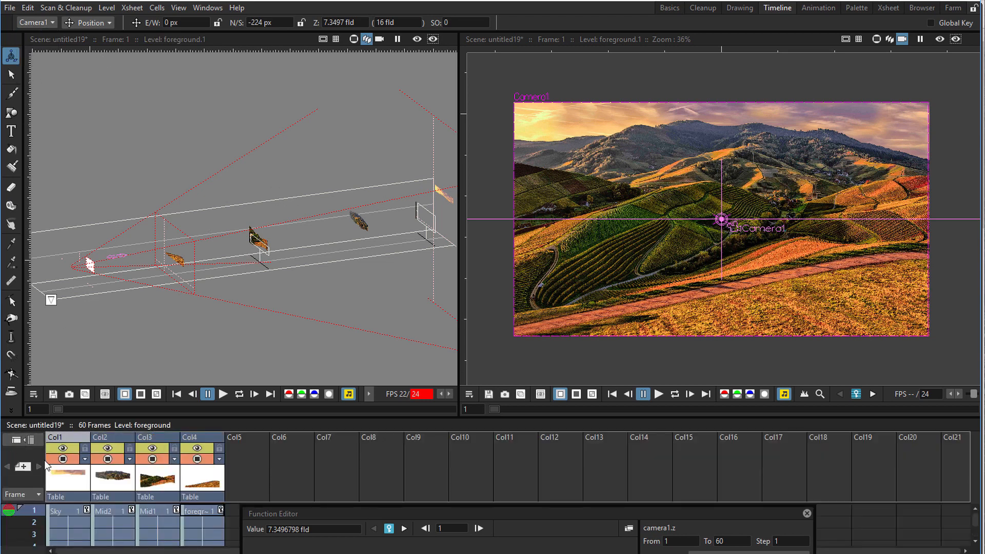
{"action": "left_click", "coordinate": [120, 485]}
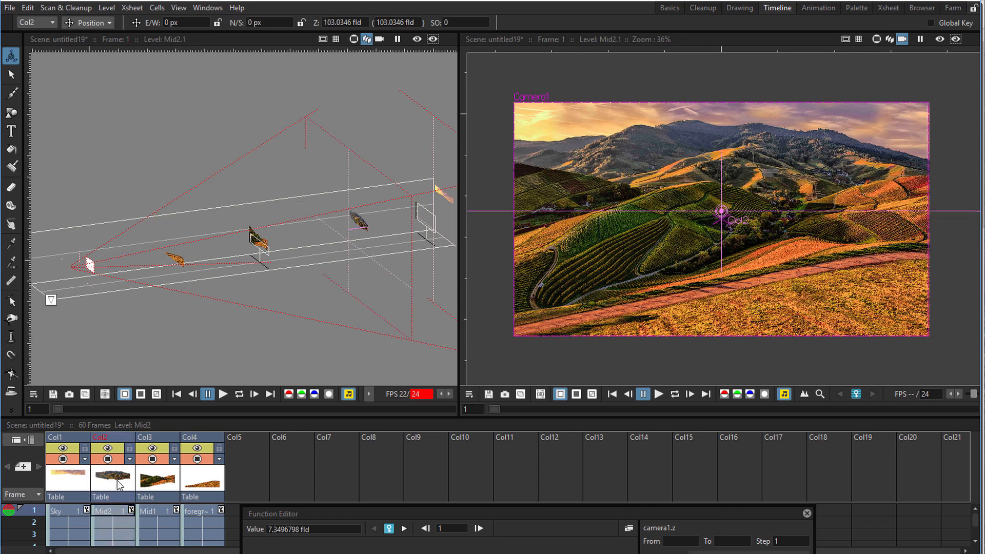
{"action": "left_click", "coordinate": [85, 20]}
{"action": "left_click", "coordinate": [87, 22]}
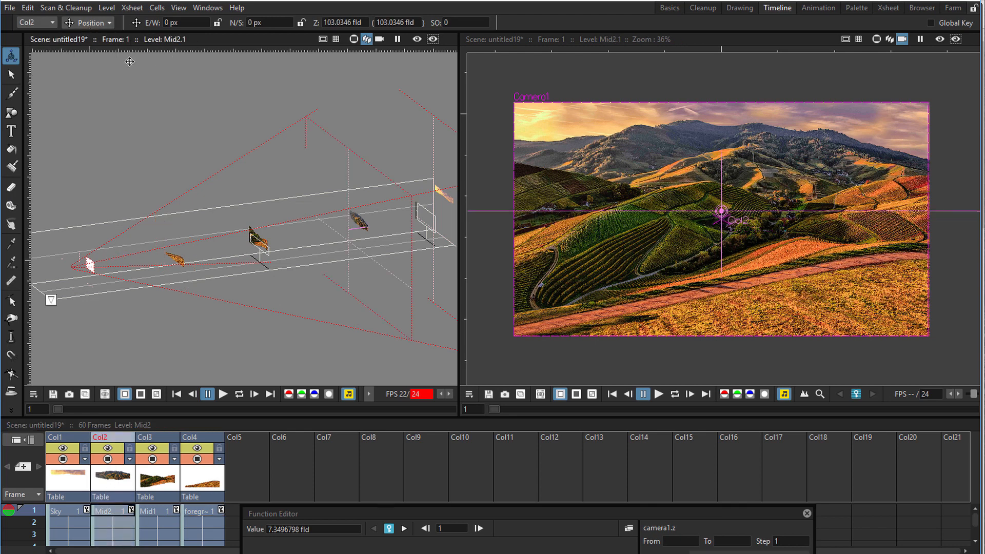
{"action": "left_click_drag", "start_coordinate": [353, 226], "coordinate": [443, 219]}
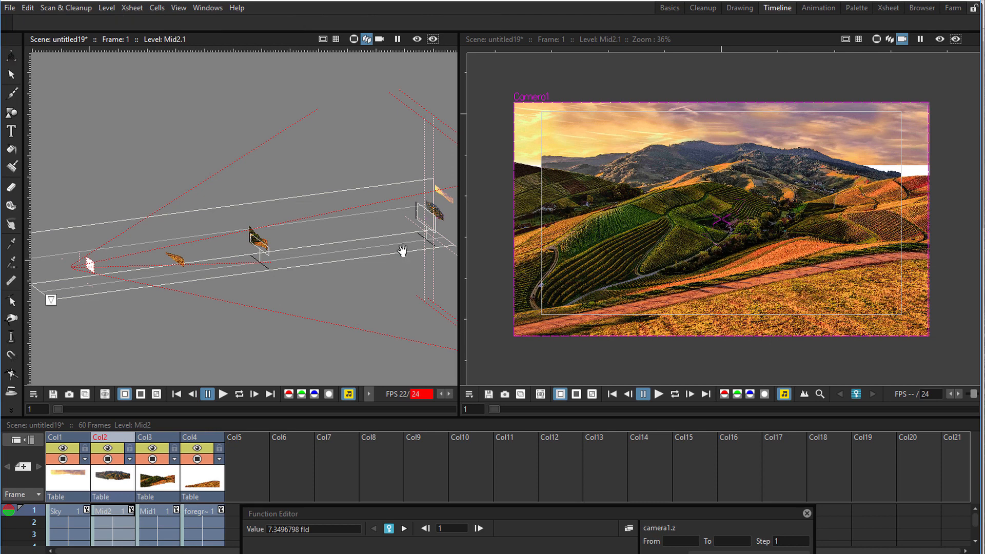
{"action": "left_click_drag", "start_coordinate": [402, 251], "coordinate": [211, 269]}
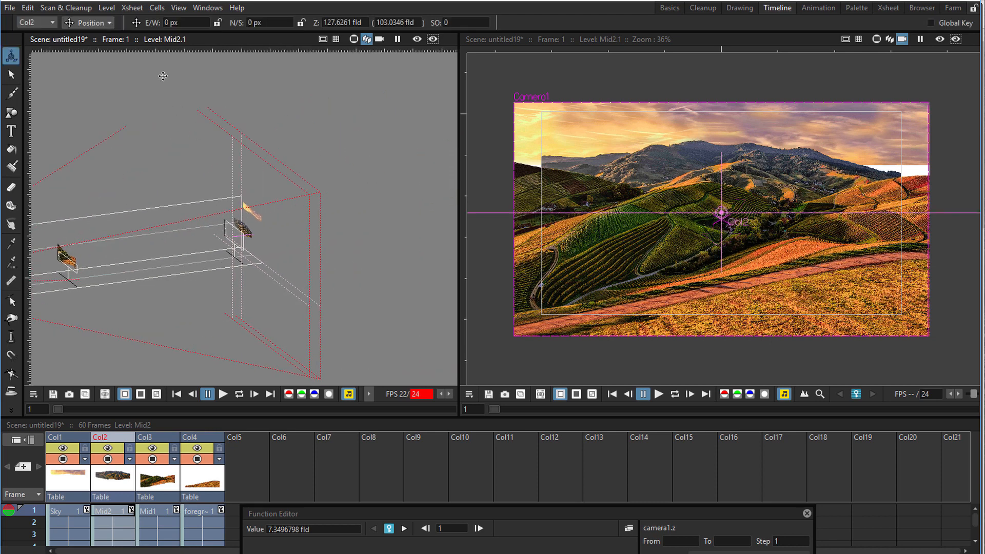
- Copy the Mid2 layer's Z value of 127.6261 fld into its size-compensation depth to restore the layer's apparent size
{"action": "left_click", "coordinate": [338, 23]}
{"action": "key", "text": "ctrl+c"}
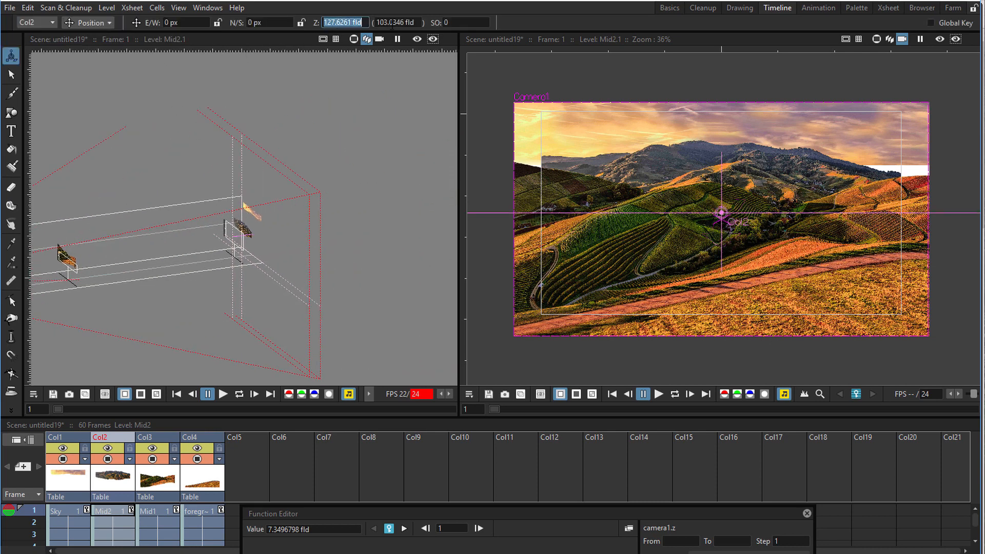
{"action": "left_click", "coordinate": [395, 24]}
{"action": "key", "text": "ctrl+v"}
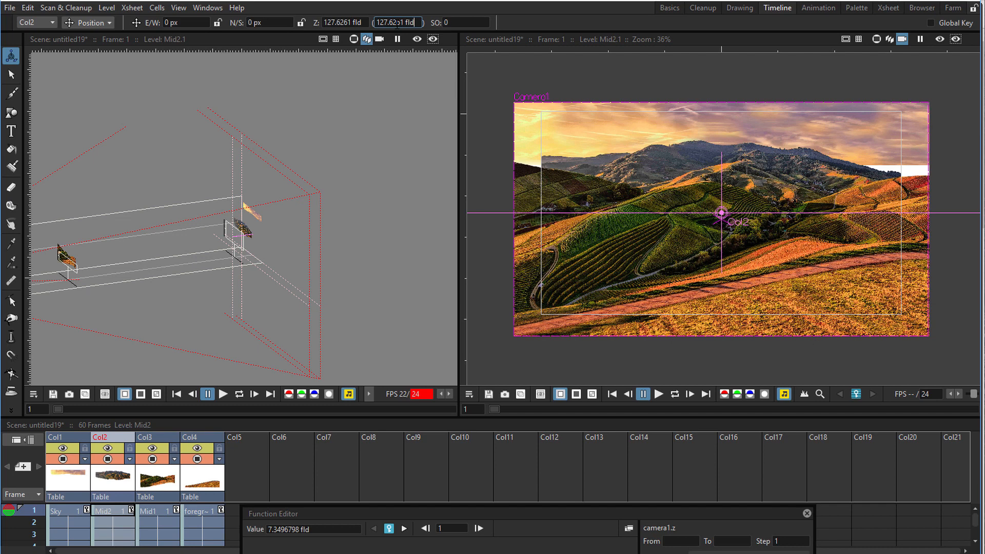
{"action": "key", "text": "Return"}
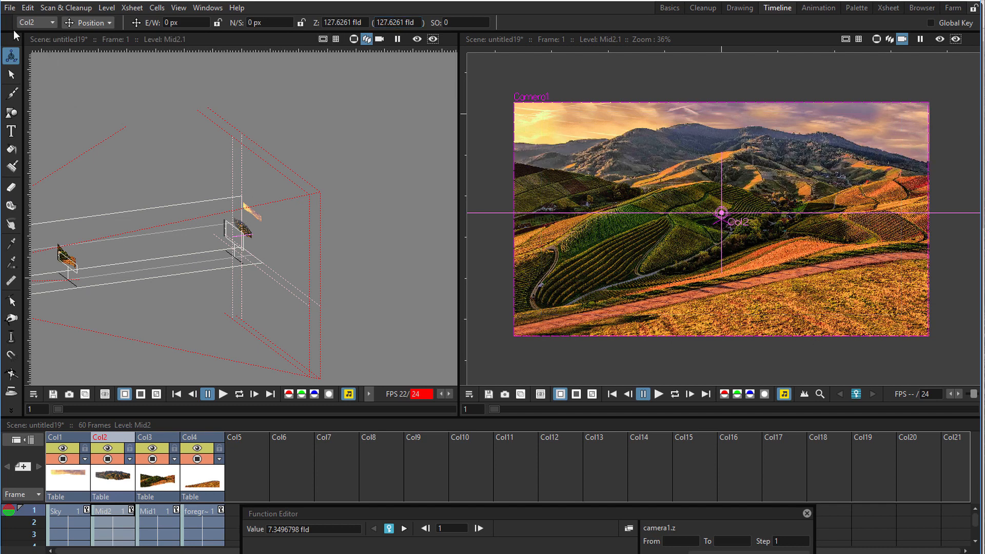
- Push the Sky layer in Col1 farther back behind Mid2, to a Z of about 171.54 fld
{"action": "left_click", "coordinate": [40, 22]}
{"action": "left_click", "coordinate": [25, 53]}
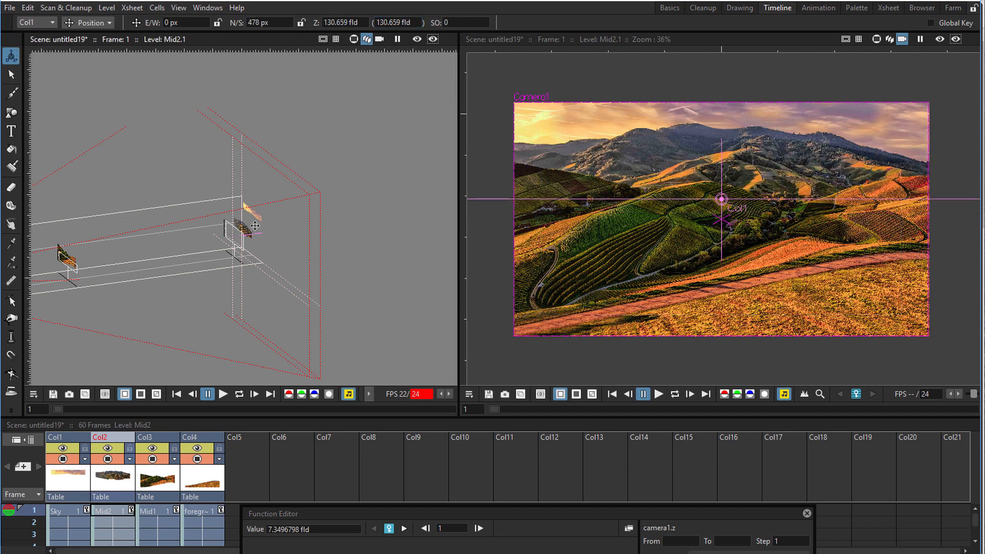
{"action": "left_click_drag", "start_coordinate": [239, 236], "coordinate": [398, 221]}
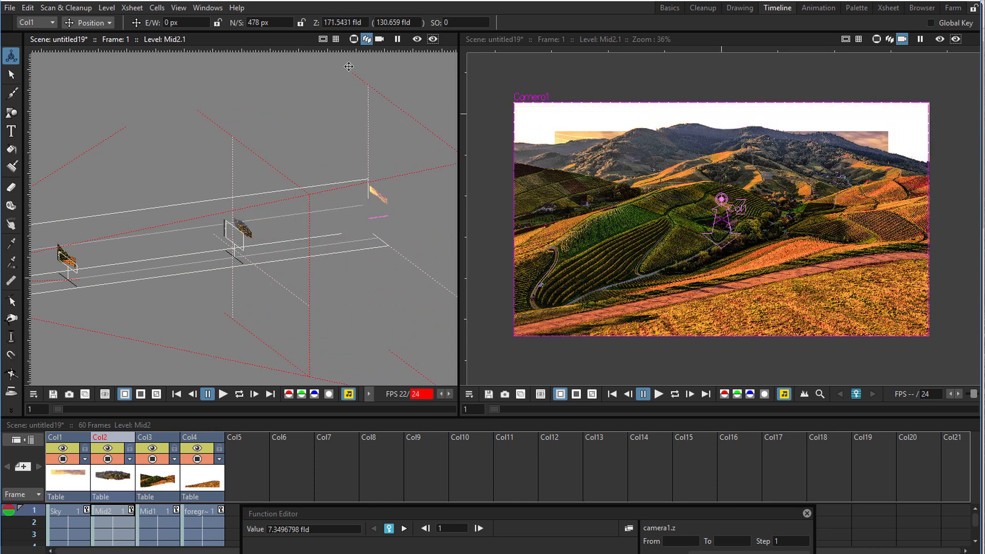
- Match the Sky layer's size-compensation depth to 171.5431 fld and raise the layer to N/S 833 px
{"action": "left_click", "coordinate": [407, 24]}
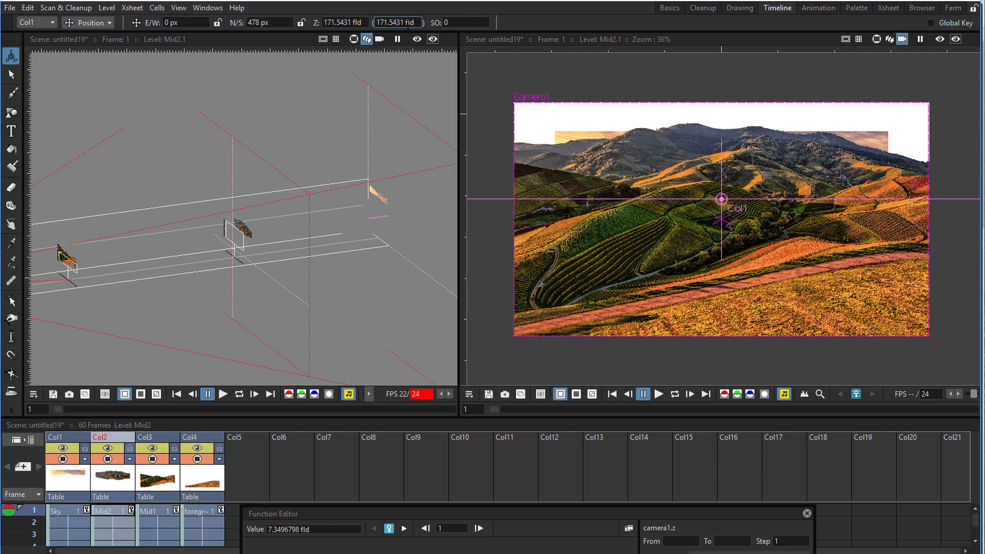
{"action": "key", "text": "Return"}
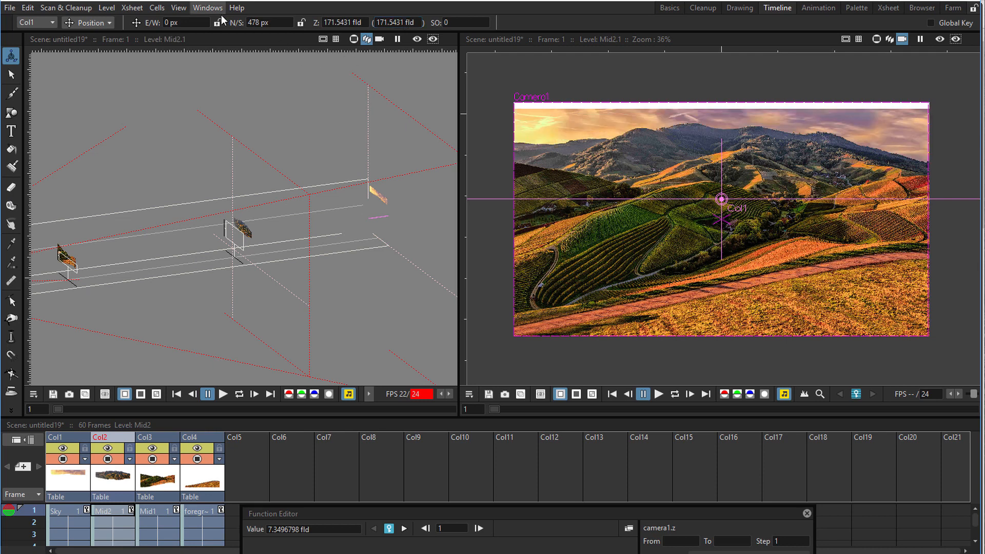
{"action": "left_click_drag", "start_coordinate": [238, 23], "coordinate": [842, 1]}
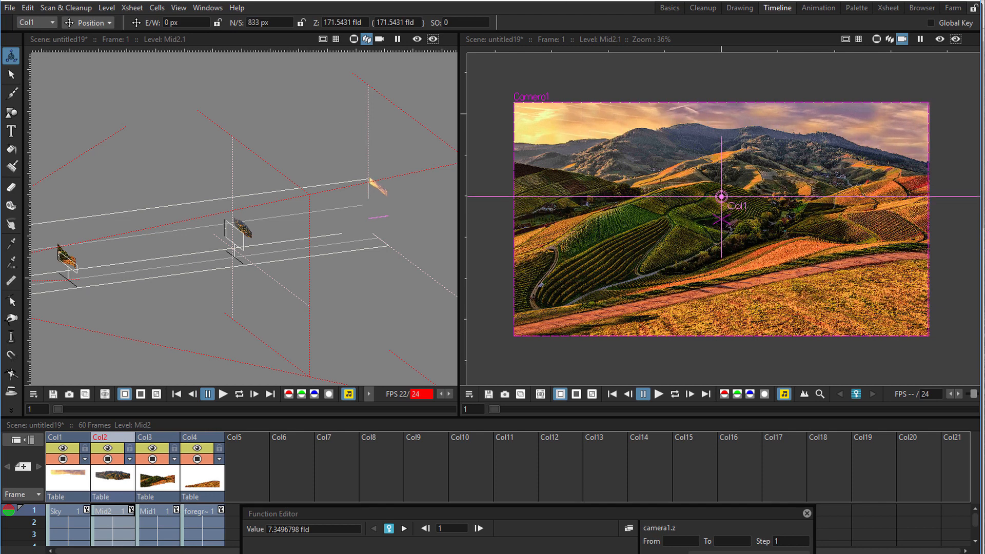
- Return the xsheet to the horizontal timeline layout, loop the camera move to check the new depths, and return to frame 1
{"action": "left_click", "coordinate": [432, 41]}
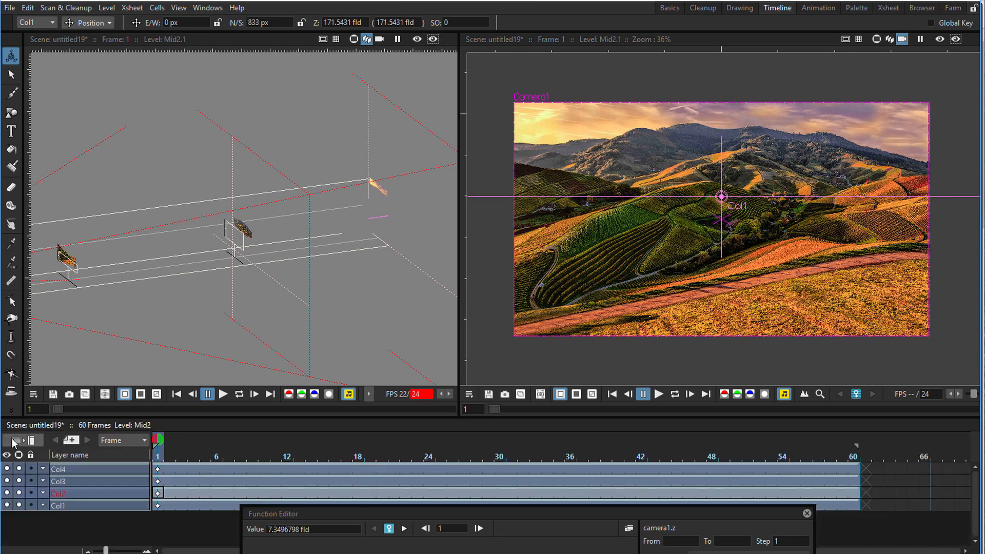
{"action": "left_click", "coordinate": [24, 440]}
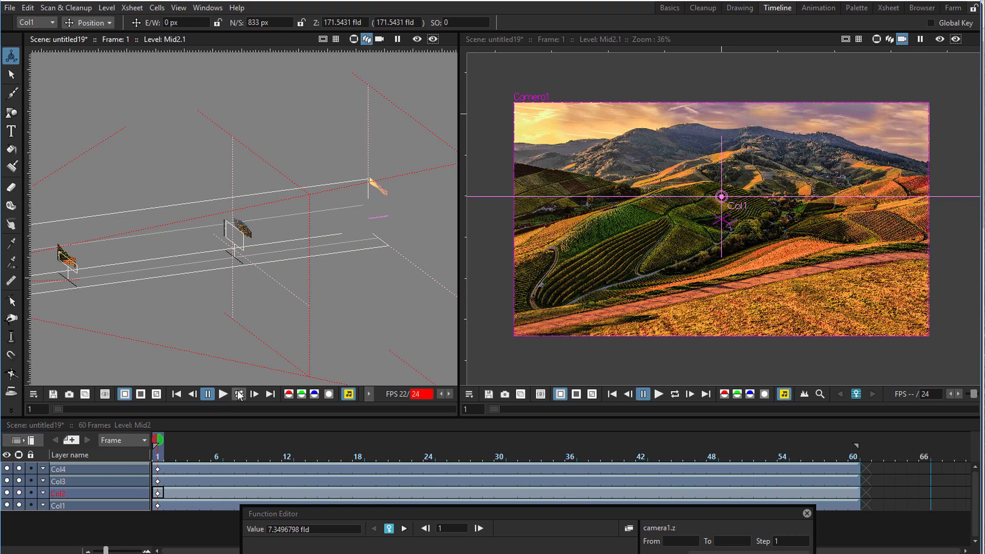
{"action": "left_click", "coordinate": [238, 394]}
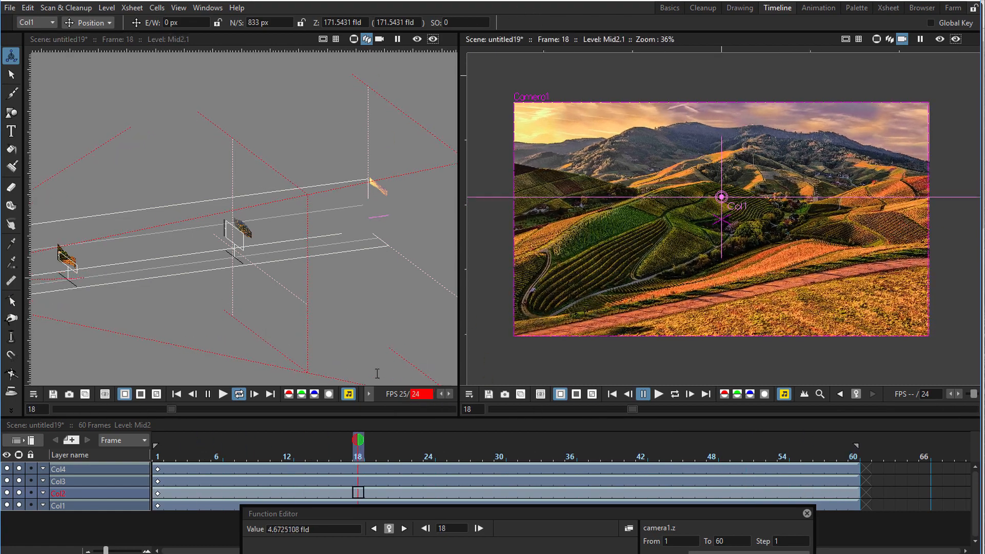
{"action": "left_click", "coordinate": [208, 395]}
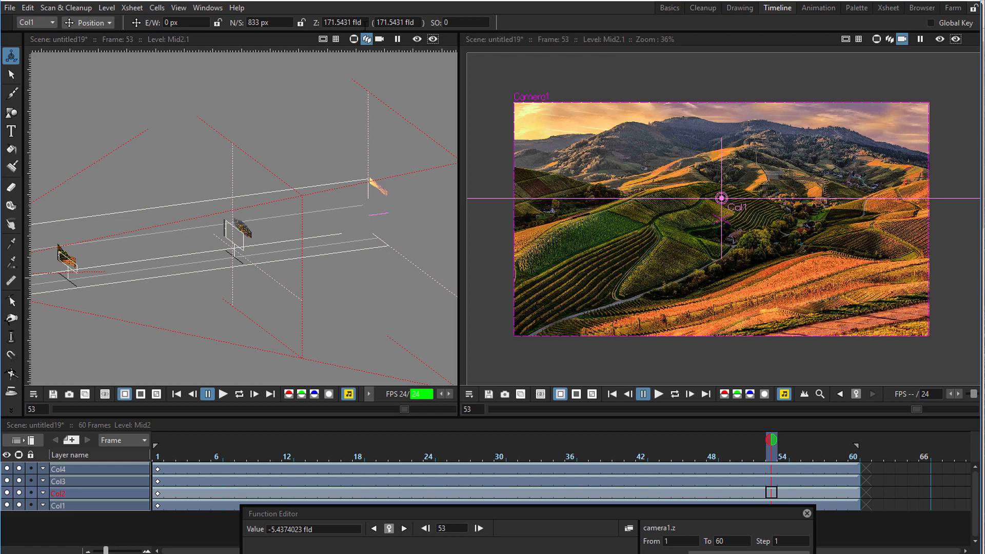
{"action": "left_click_drag", "start_coordinate": [366, 25], "coordinate": [374, 28]}
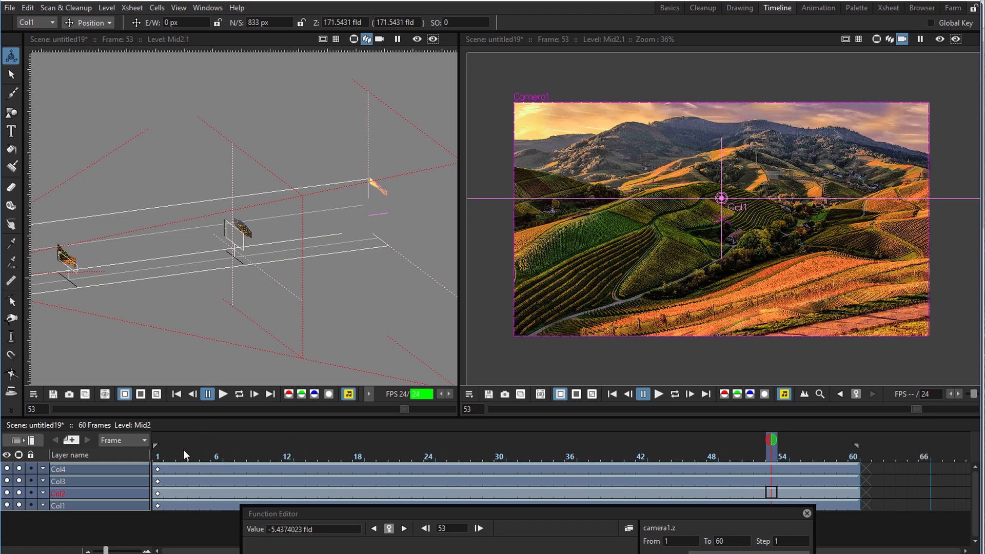
{"action": "left_click_drag", "start_coordinate": [183, 450], "coordinate": [147, 437]}
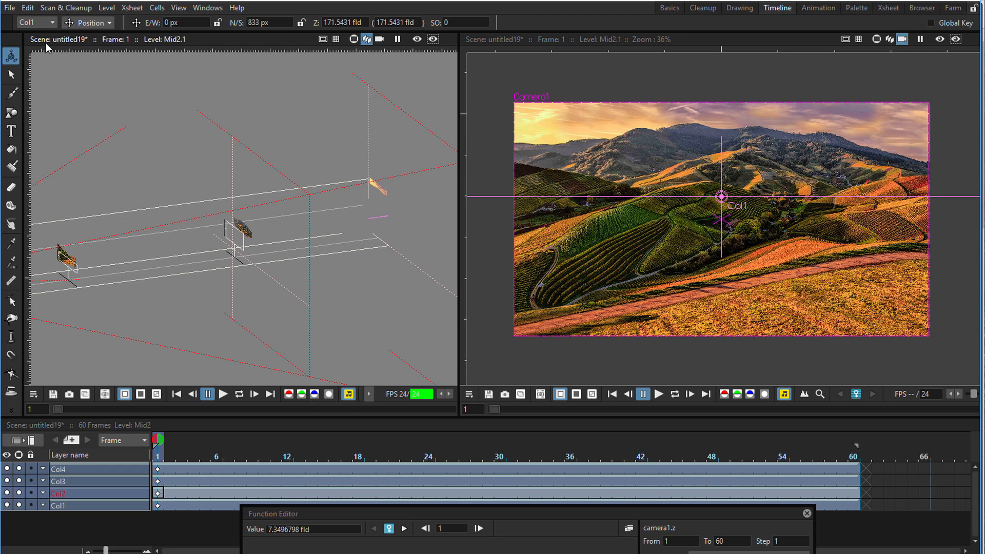
- Switch the Animate tool from Position to Shear mode for Col1
{"action": "left_click", "coordinate": [87, 22]}
{"action": "left_click", "coordinate": [97, 81]}
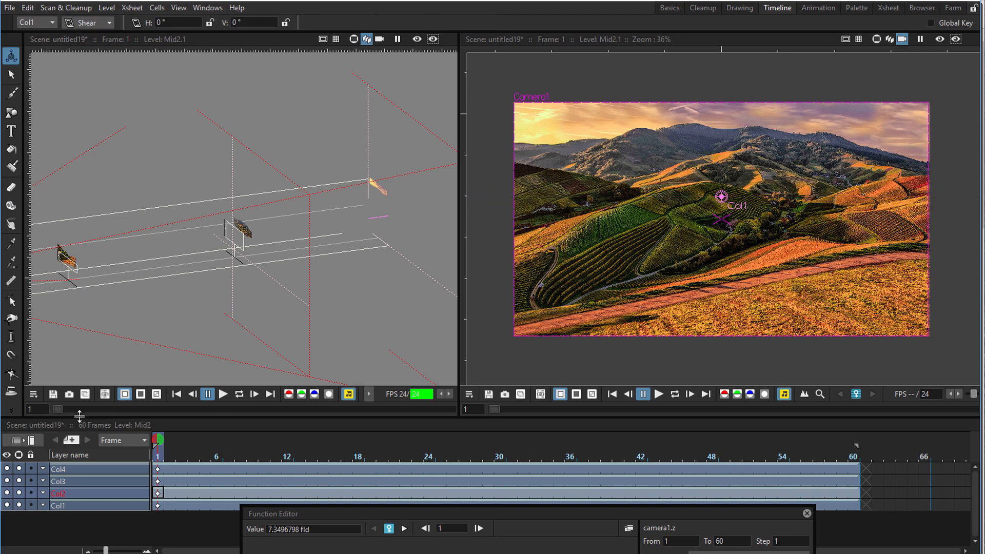
- Set the horizontal shear of Col2, the Mid2 layer, to -20° at frame 1
{"action": "left_click", "coordinate": [17, 441]}
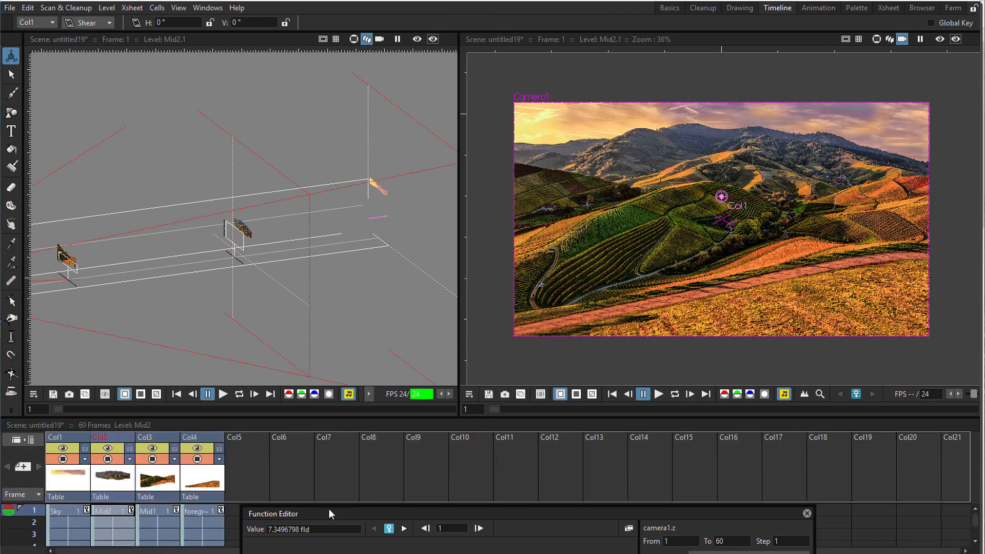
{"action": "left_click_drag", "start_coordinate": [328, 509], "coordinate": [427, 472]}
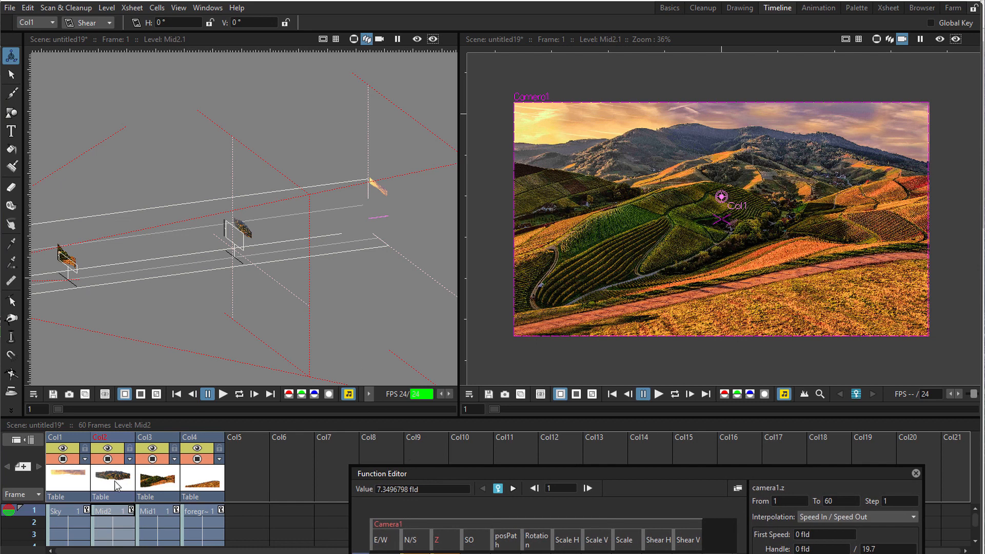
{"action": "left_click", "coordinate": [41, 20]}
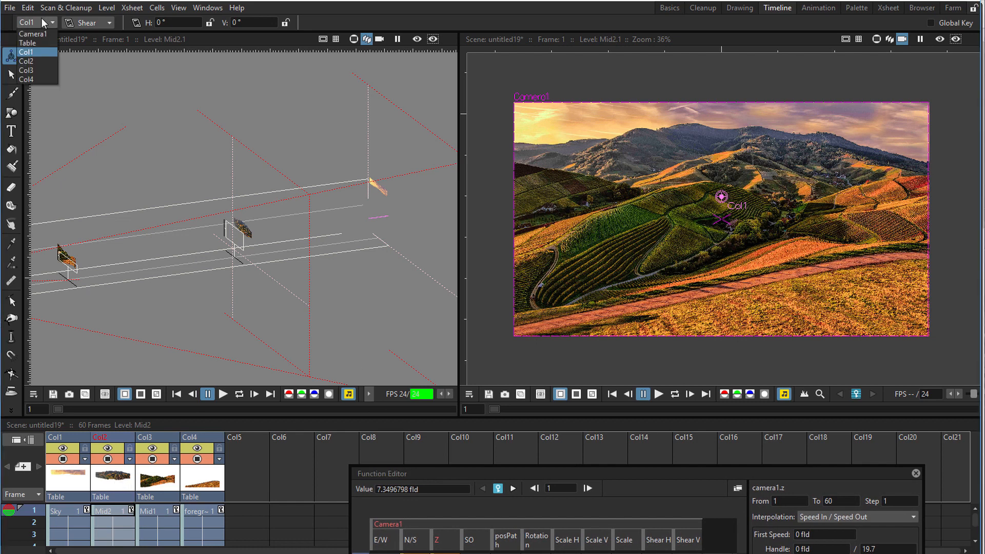
{"action": "left_click", "coordinate": [37, 60]}
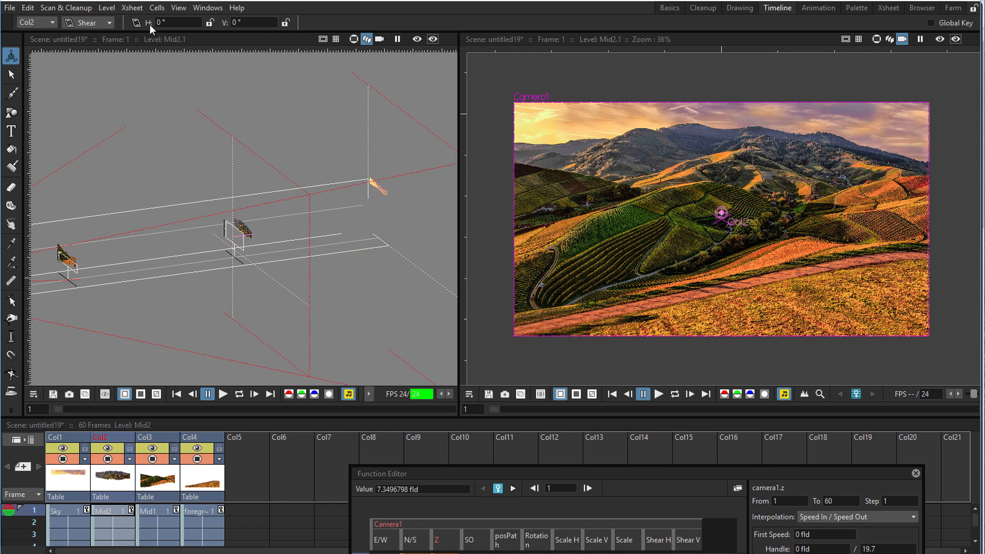
{"action": "left_click_drag", "start_coordinate": [149, 25], "coordinate": [123, 29]}
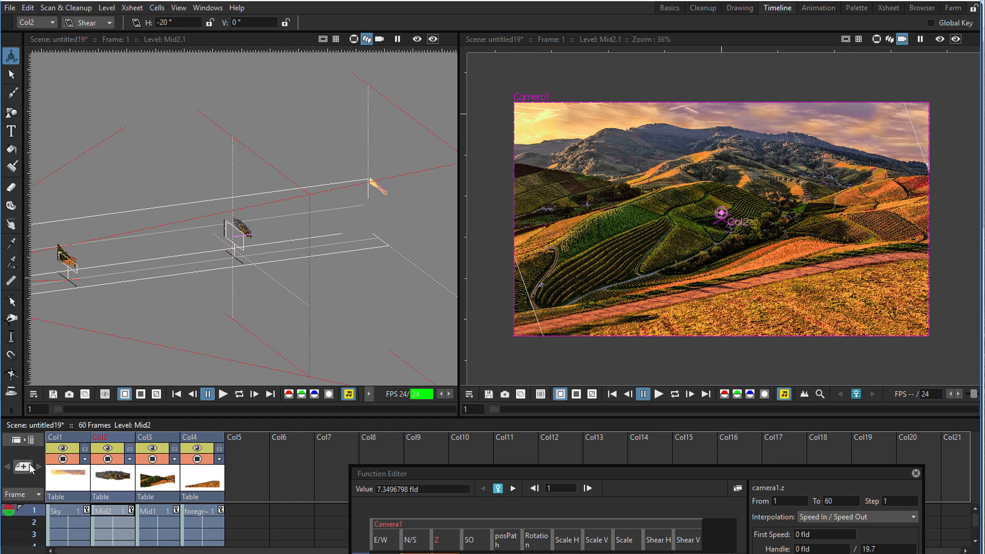
{"action": "left_click", "coordinate": [12, 440]}
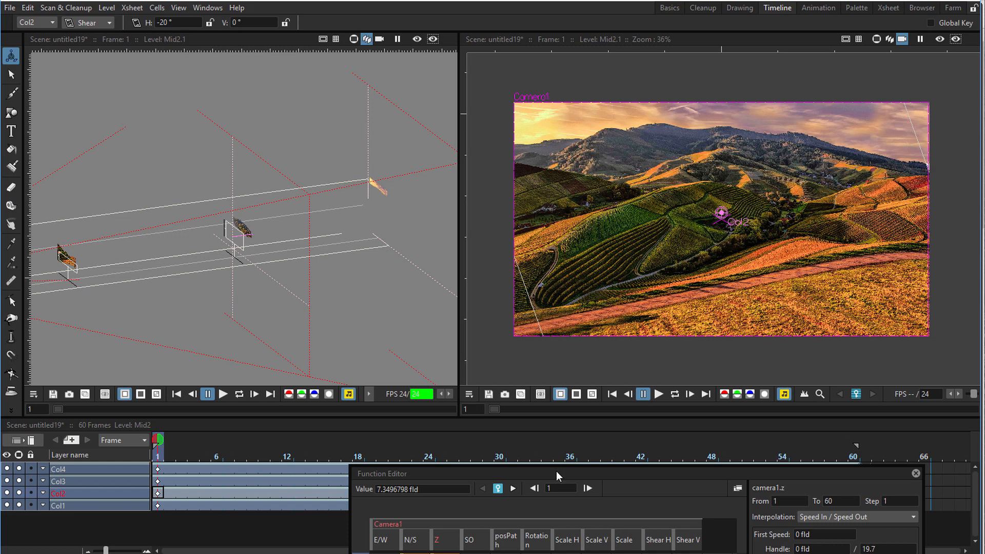
- Add Col2's Shear H channel to the Function Editor's value table beside the Camera1 channels
{"action": "left_click_drag", "start_coordinate": [556, 471], "coordinate": [525, 279]}
{"action": "left_click_drag", "start_coordinate": [525, 239], "coordinate": [510, 123]}
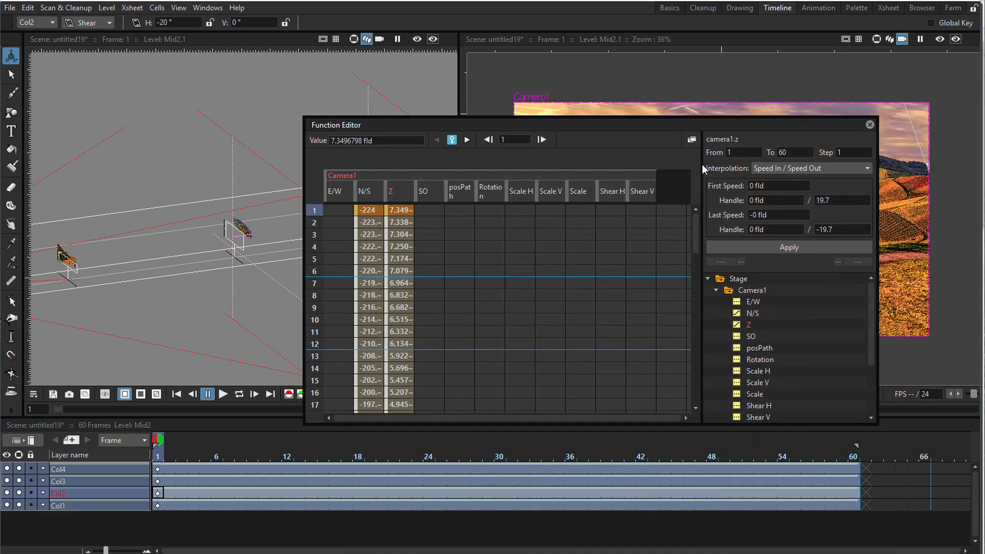
{"action": "left_click_drag", "start_coordinate": [612, 125], "coordinate": [599, 131]}
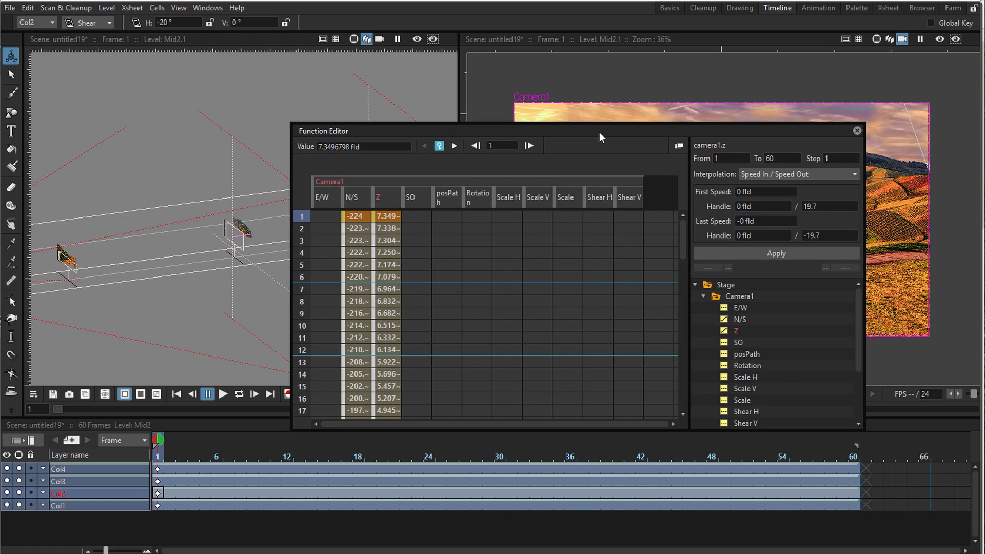
{"action": "left_click", "coordinate": [704, 297]}
{"action": "left_click", "coordinate": [704, 331]}
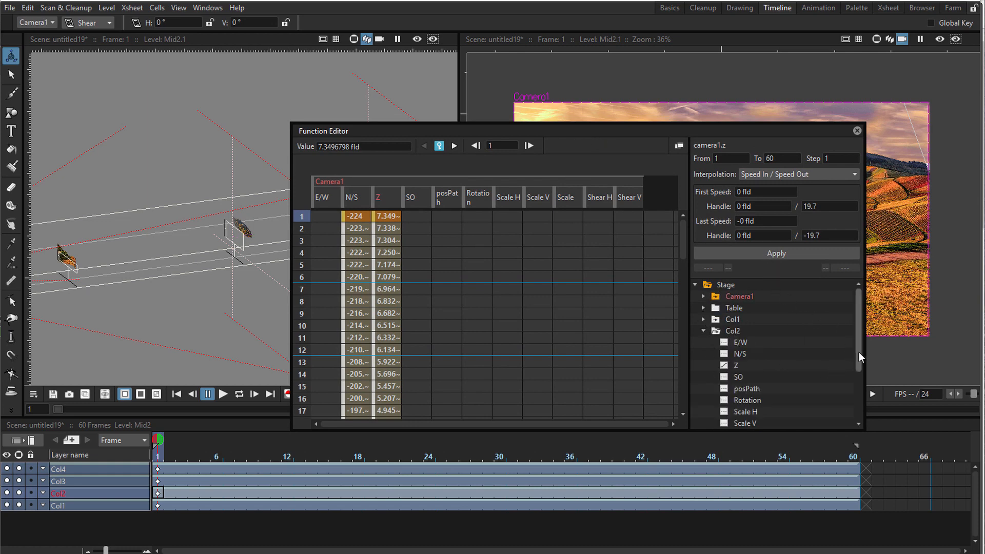
{"action": "left_click_drag", "start_coordinate": [859, 352], "coordinate": [829, 391]}
{"action": "left_click", "coordinate": [748, 390]}
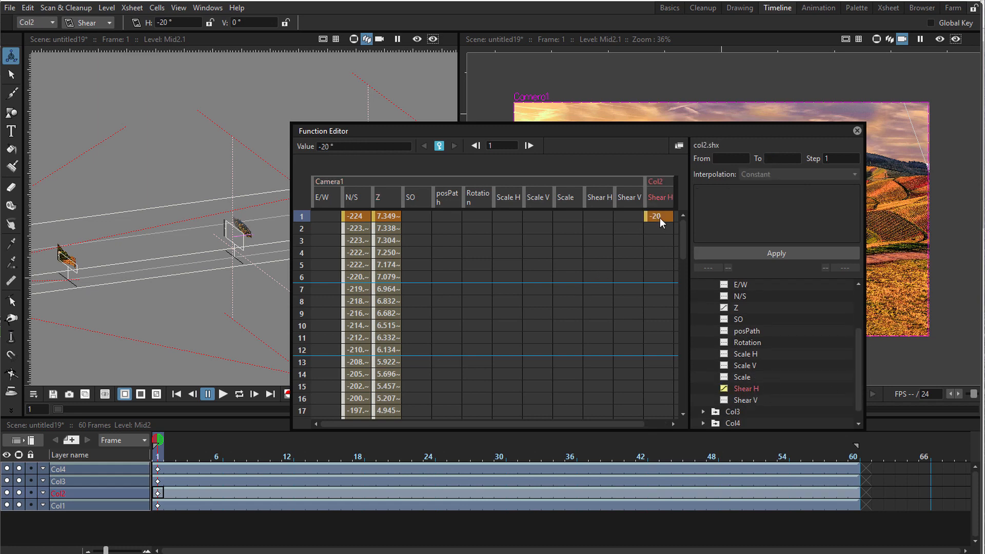
{"action": "left_click_drag", "start_coordinate": [568, 425], "coordinate": [598, 425]}
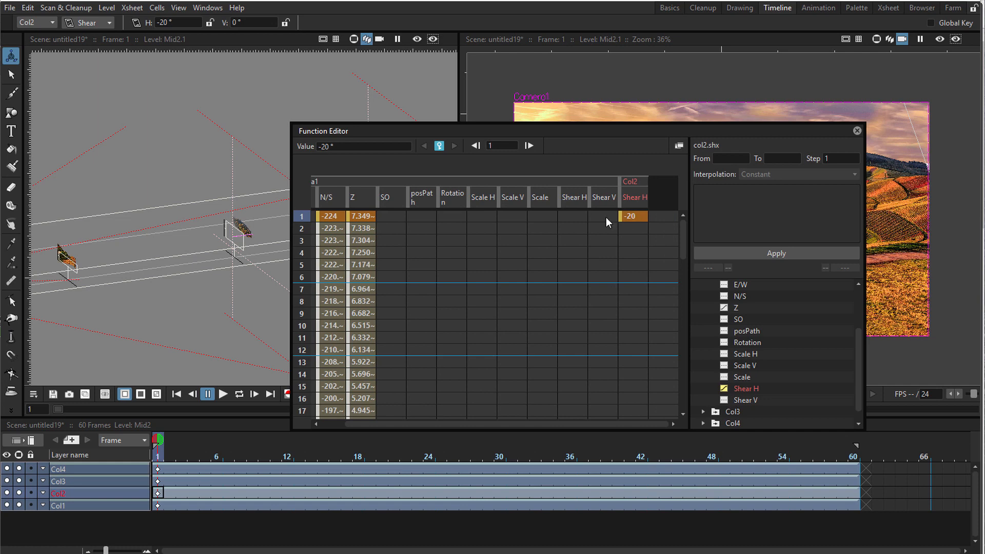
- Key Col2's horizontal shear at 0° on frame 55
{"action": "left_click_drag", "start_coordinate": [302, 229], "coordinate": [298, 364]}
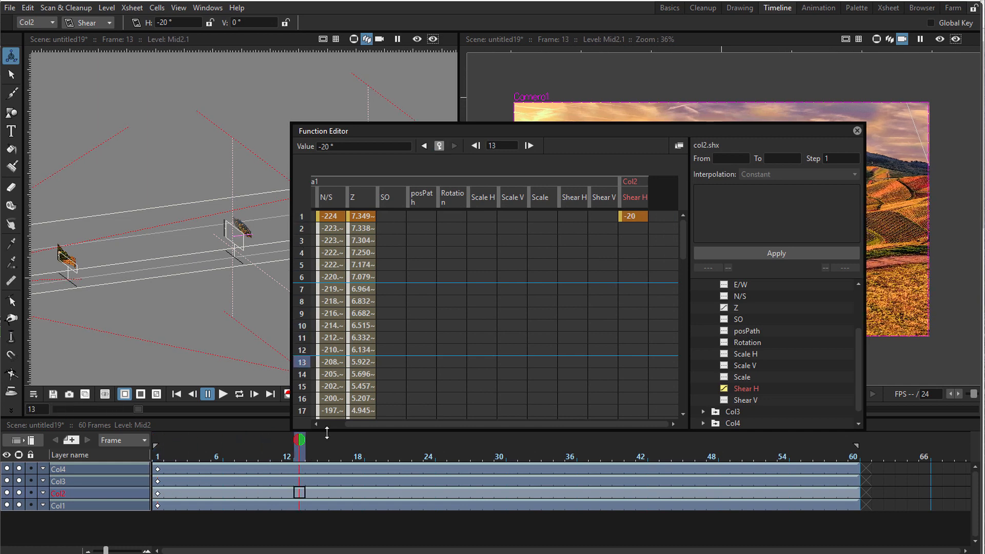
{"action": "left_click_drag", "start_coordinate": [363, 457], "coordinate": [842, 456]}
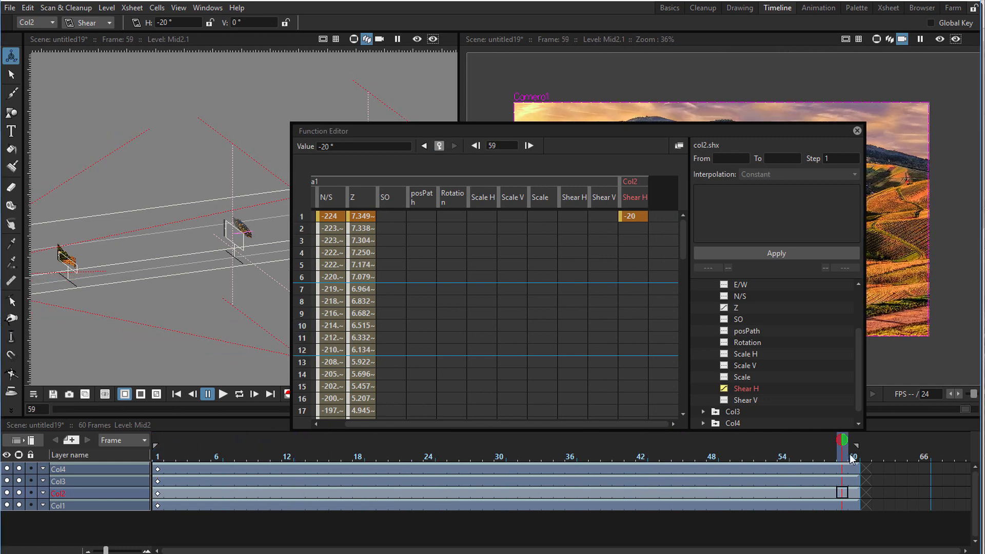
{"action": "mouse_move", "coordinate": [782, 457]}
{"action": "left_mouse_down"}
{"action": "mouse_move", "coordinate": [760, 458]}
{"action": "mouse_move", "coordinate": [792, 464]}
{"action": "left_mouse_up"}
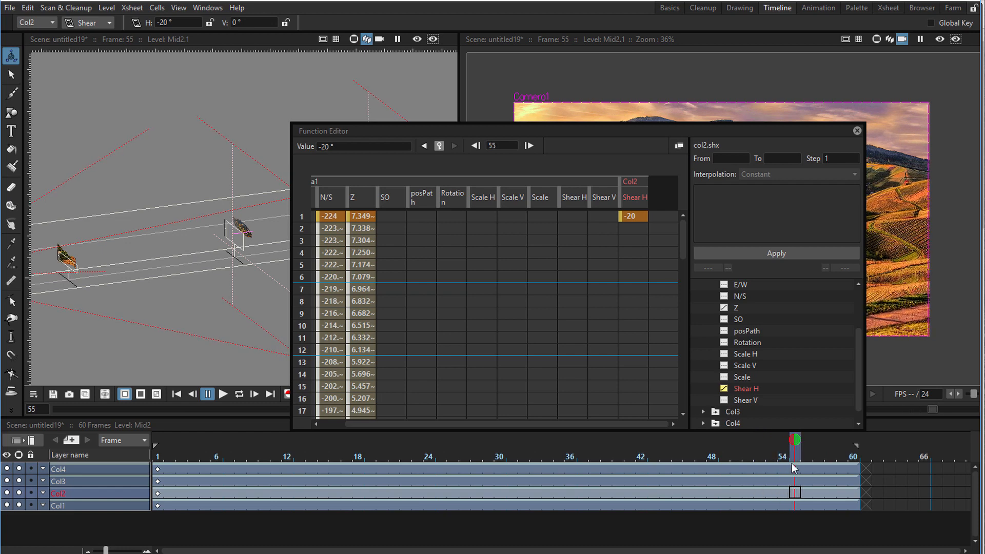
{"action": "left_click_drag", "start_coordinate": [613, 129], "coordinate": [657, 429]}
{"action": "left_click", "coordinate": [174, 23]}
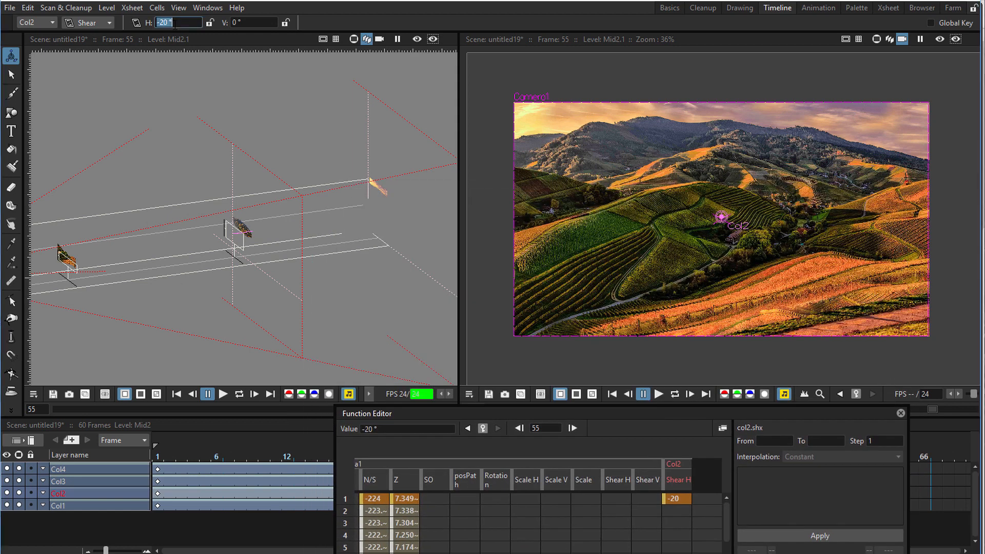
{"action": "key", "text": "Return"}
{"action": "left_click", "coordinate": [175, 24]}
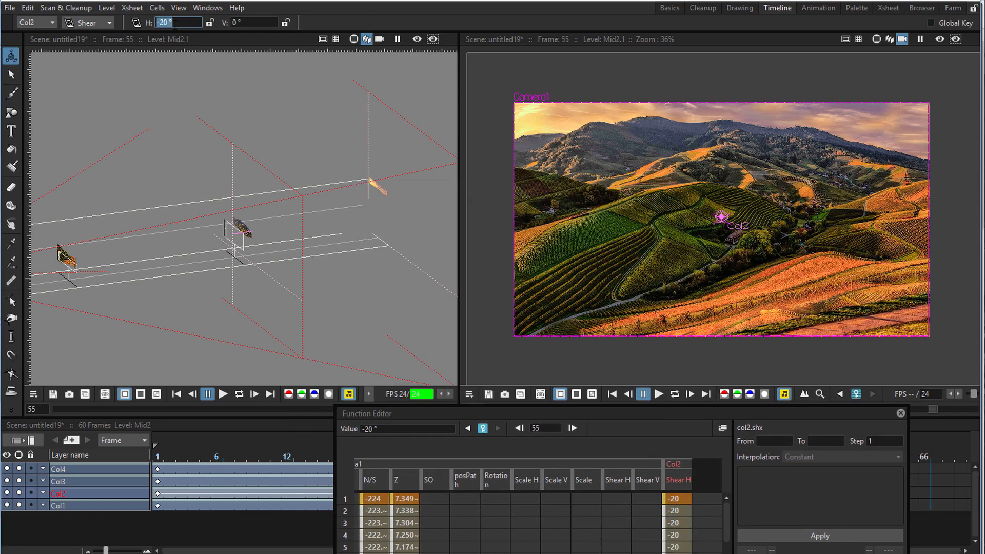
{"action": "type", "text": "0"}
{"action": "key", "text": "Return"}
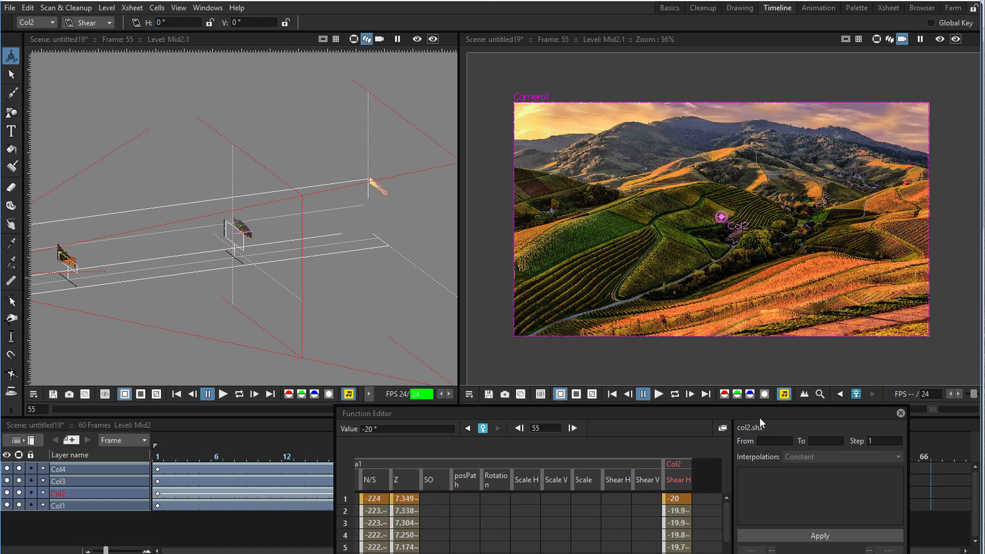
- Return to frame 1 to check Col2's shear animation and switch the Animate tool's target to Col3
{"action": "left_click_drag", "start_coordinate": [758, 416], "coordinate": [688, 512]}
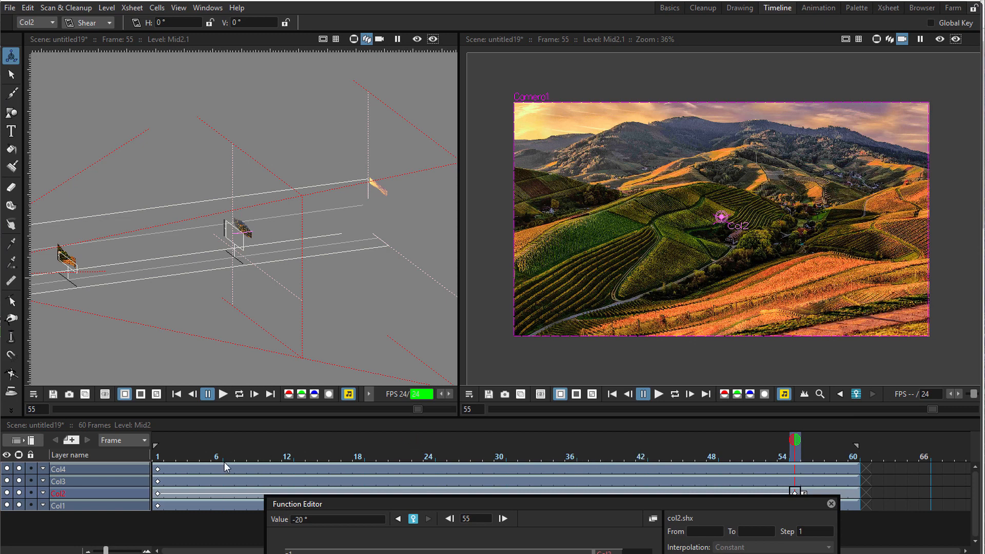
{"action": "left_click", "coordinate": [160, 456]}
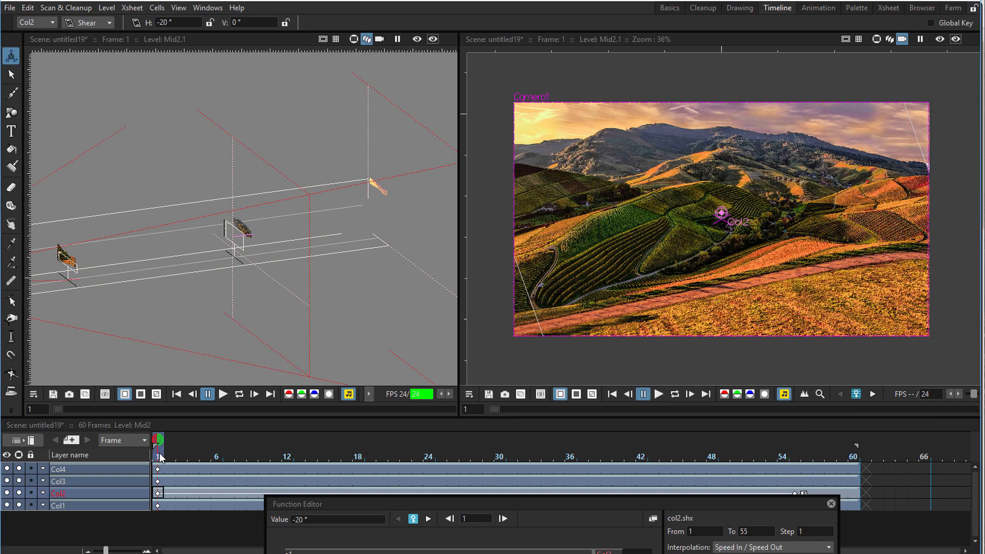
{"action": "mouse_move", "coordinate": [161, 458]}
{"action": "left_mouse_down"}
{"action": "mouse_move", "coordinate": [642, 477]}
{"action": "mouse_move", "coordinate": [279, 485]}
{"action": "mouse_move", "coordinate": [270, 481]}
{"action": "mouse_move", "coordinate": [742, 488]}
{"action": "mouse_move", "coordinate": [251, 467]}
{"action": "mouse_move", "coordinate": [799, 497]}
{"action": "mouse_move", "coordinate": [735, 481]}
{"action": "mouse_move", "coordinate": [442, 459]}
{"action": "mouse_move", "coordinate": [134, 453]}
{"action": "mouse_move", "coordinate": [166, 453]}
{"action": "left_mouse_up"}
{"action": "left_click", "coordinate": [32, 22]}
{"action": "left_click", "coordinate": [35, 70]}
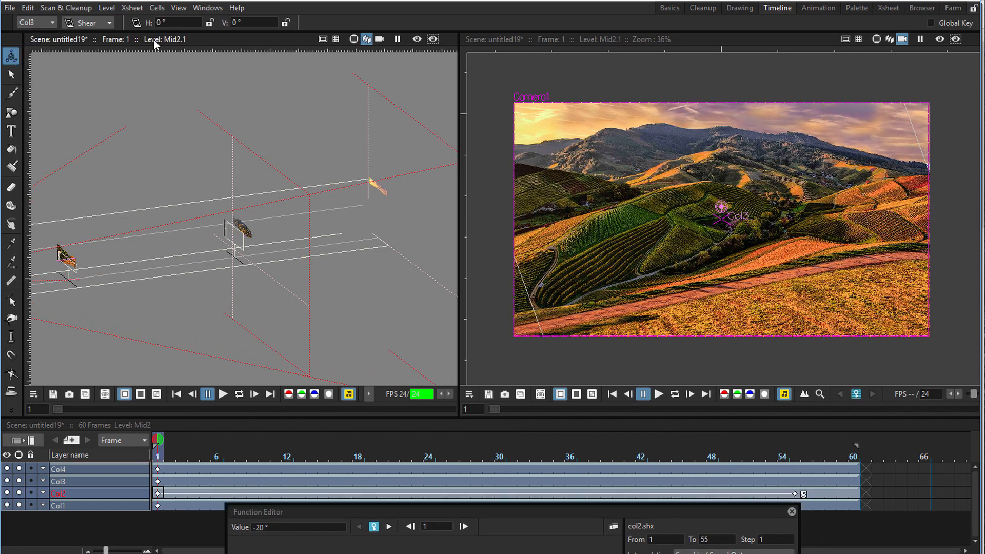
- Try adjusting Col3's horizontal shear at frame 1, and undo the change
{"action": "left_click", "coordinate": [172, 22]}
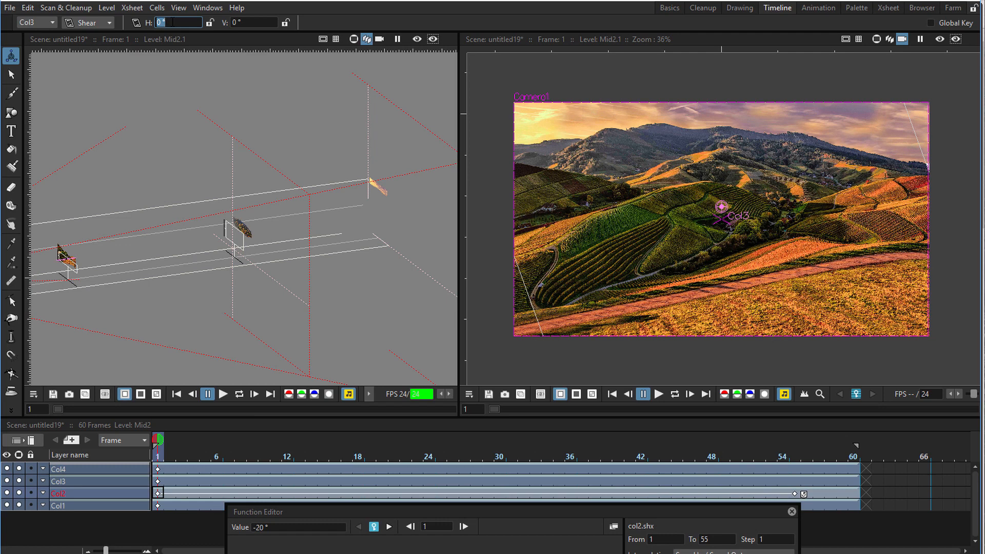
{"action": "mouse_move", "coordinate": [147, 25]}
{"action": "left_mouse_down"}
{"action": "mouse_move", "coordinate": [139, 25]}
{"action": "mouse_move", "coordinate": [166, 24]}
{"action": "left_mouse_up"}
{"action": "key", "text": "ctrl+z"}
- Show Col3's channels in the Function Editor and select its Shear H curve
{"action": "left_click_drag", "start_coordinate": [442, 512], "coordinate": [405, 298]}
{"action": "left_click_drag", "start_coordinate": [411, 338], "coordinate": [389, 203]}
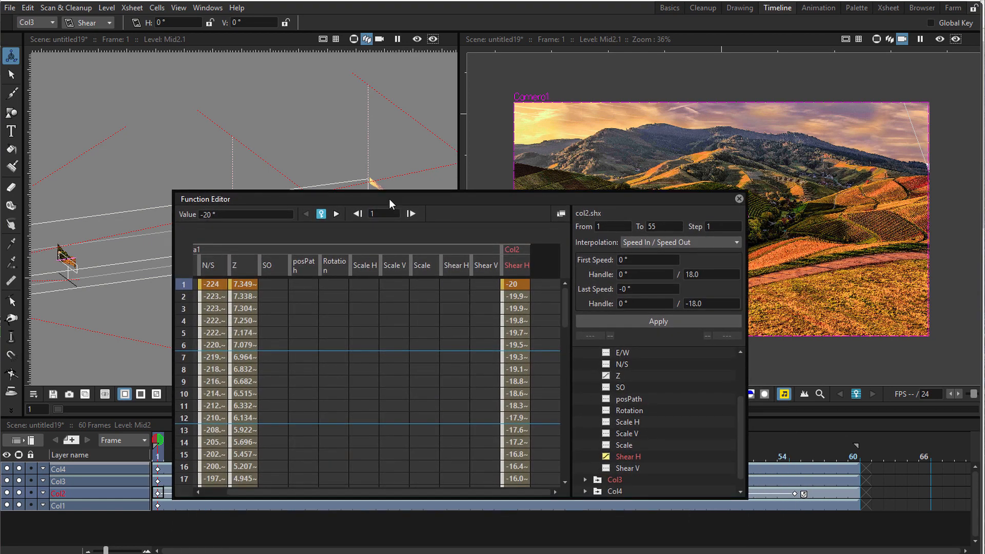
{"action": "left_click", "coordinate": [586, 480]}
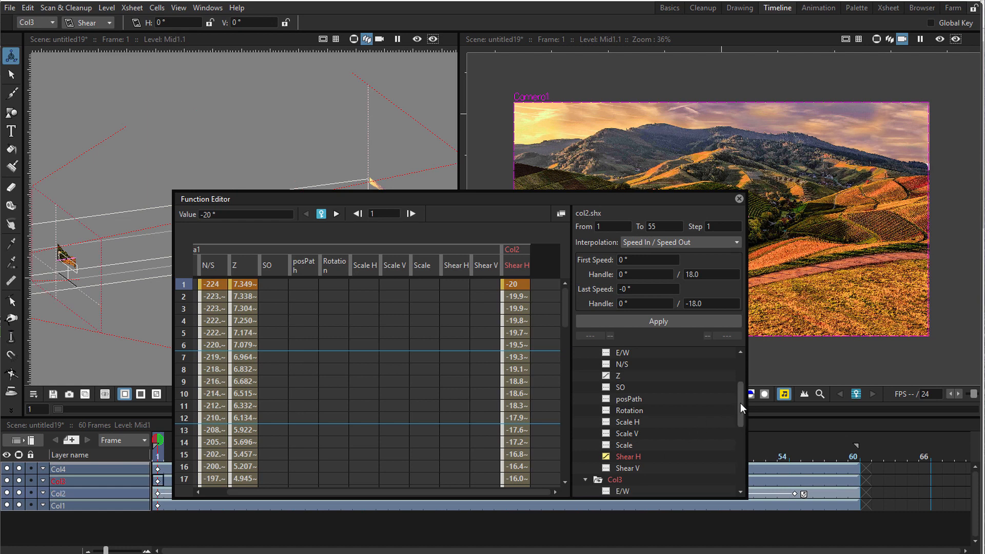
{"action": "left_click_drag", "start_coordinate": [741, 403], "coordinate": [731, 458]}
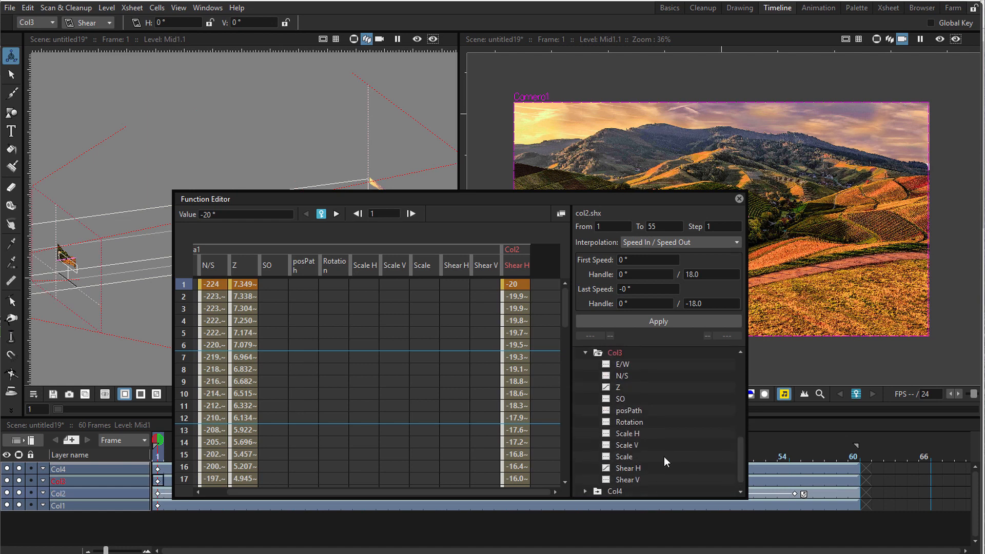
{"action": "left_click", "coordinate": [608, 353]}
{"action": "left_click", "coordinate": [627, 468]}
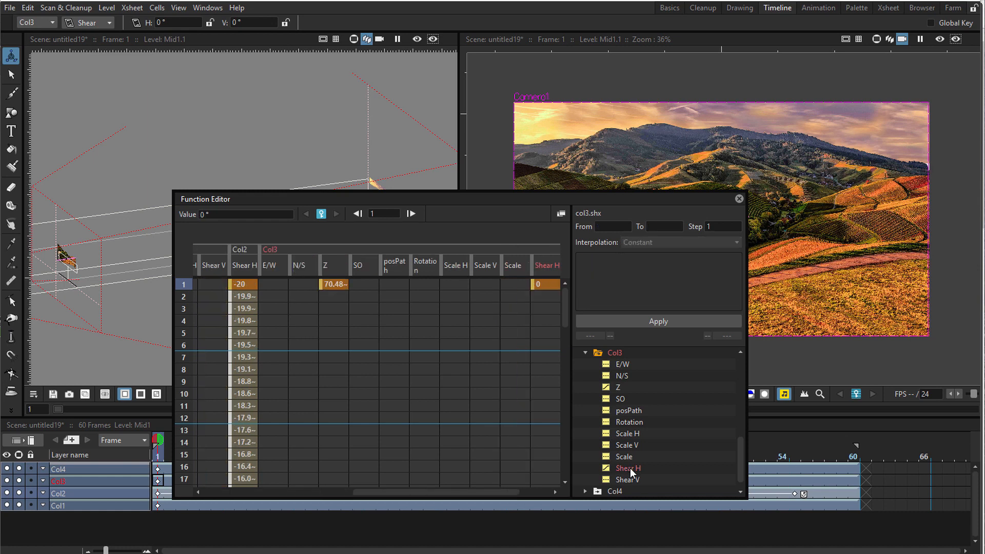
- Set Col3's horizontal shear to -20° at frame 1
{"action": "left_click", "coordinate": [170, 22]}
{"action": "type", "text": "-20"}
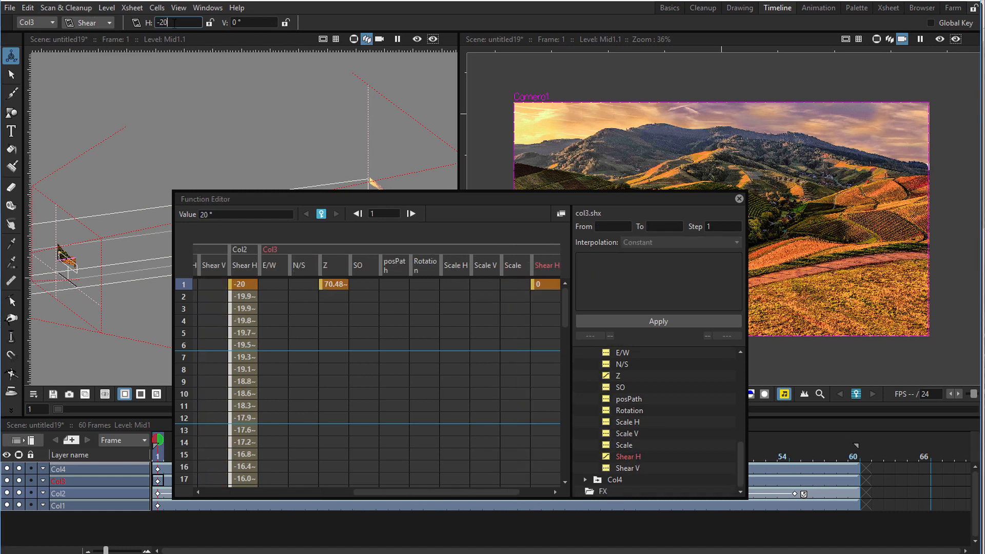
{"action": "key", "text": "Return"}
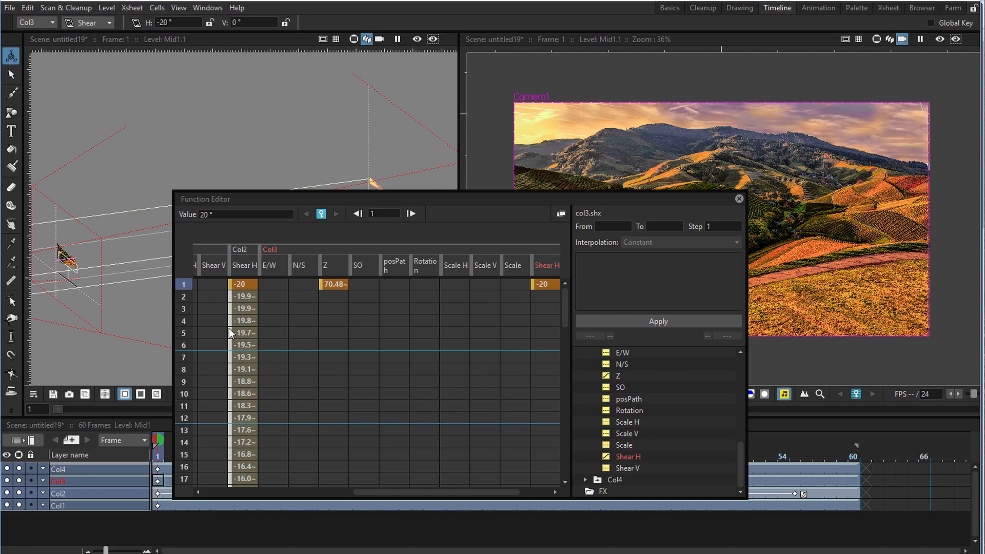
- Key Col3's horizontal shear at 0° on frame 55
{"action": "left_click_drag", "start_coordinate": [509, 196], "coordinate": [438, 131]}
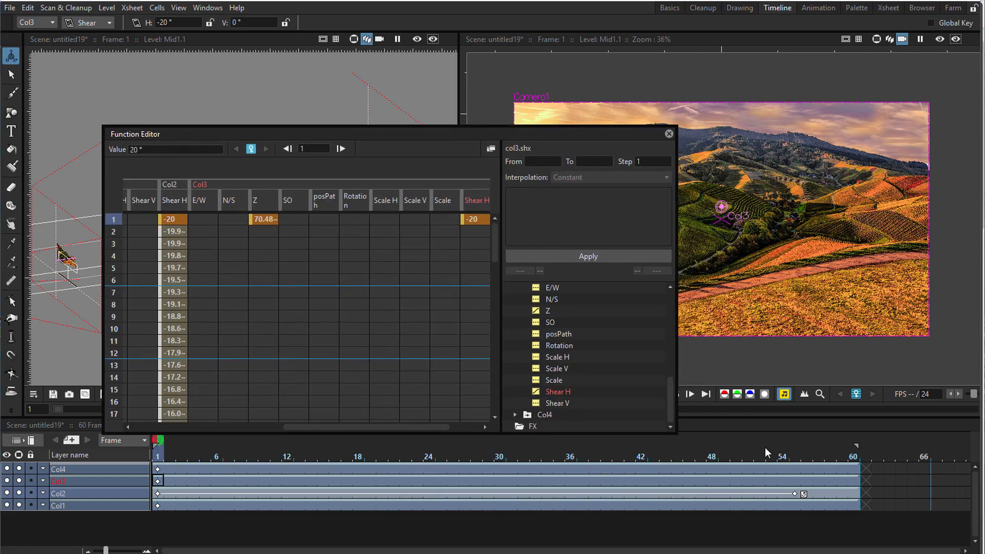
{"action": "left_click", "coordinate": [797, 457]}
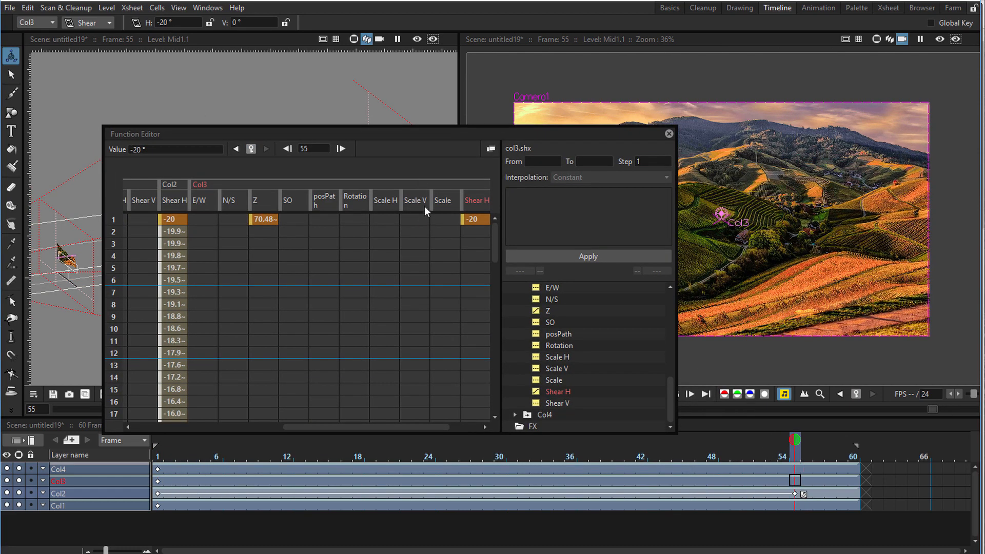
{"action": "left_click_drag", "start_coordinate": [366, 134], "coordinate": [443, 384]}
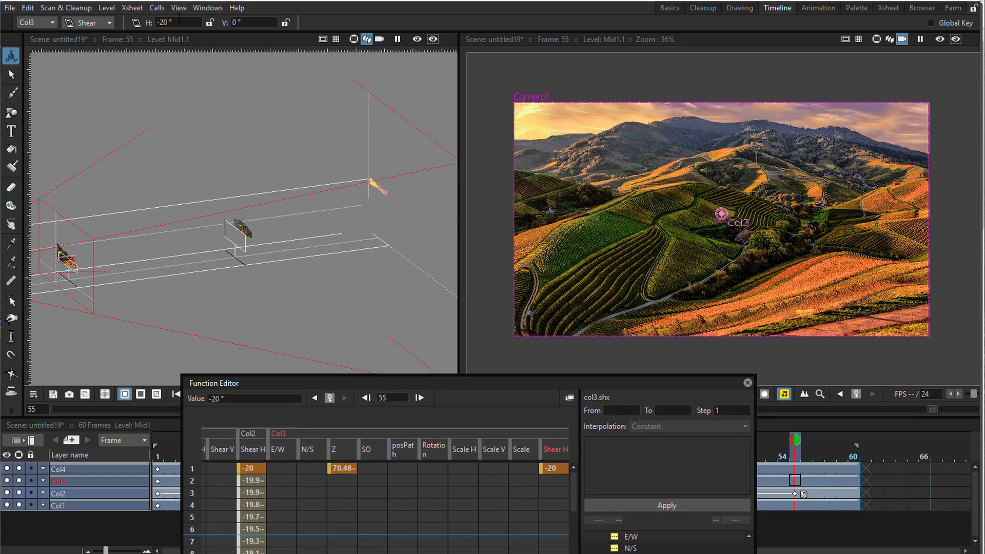
{"action": "left_click", "coordinate": [178, 21]}
{"action": "type", "text": "0"}
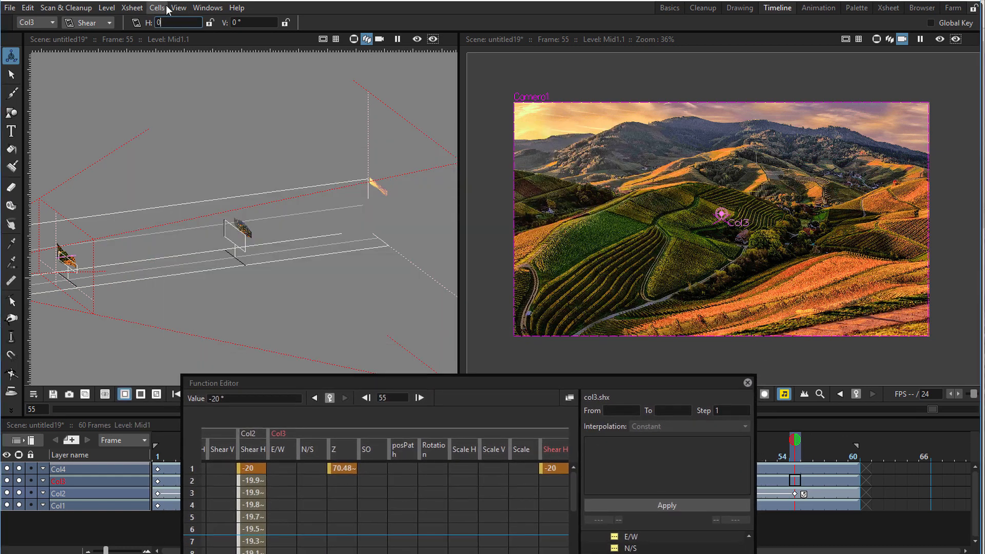
{"action": "key", "text": "Return"}
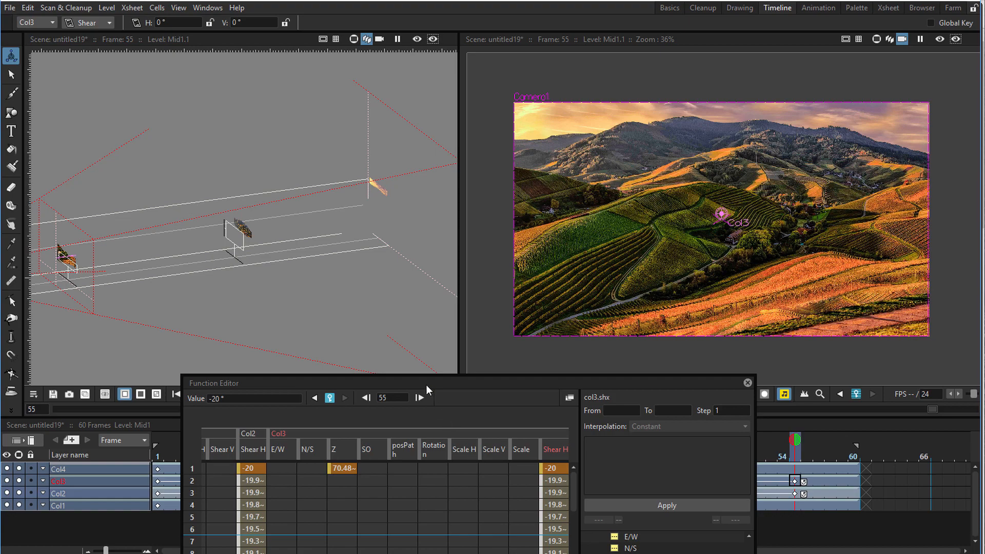
- Scrub through the timeline to review the sheared layers, and return to frame 1 to examine the edges of the camera frame
{"action": "left_click_drag", "start_coordinate": [427, 385], "coordinate": [403, 481]}
{"action": "left_click_drag", "start_coordinate": [174, 449], "coordinate": [547, 452]}
{"action": "left_click_drag", "start_coordinate": [425, 420], "coordinate": [417, 441]}
{"action": "mouse_move", "coordinate": [498, 447]}
{"action": "left_mouse_down"}
{"action": "mouse_move", "coordinate": [804, 457]}
{"action": "mouse_move", "coordinate": [421, 445]}
{"action": "mouse_move", "coordinate": [488, 452]}
{"action": "left_mouse_up"}
{"action": "left_click_drag", "start_coordinate": [641, 457], "coordinate": [115, 429]}
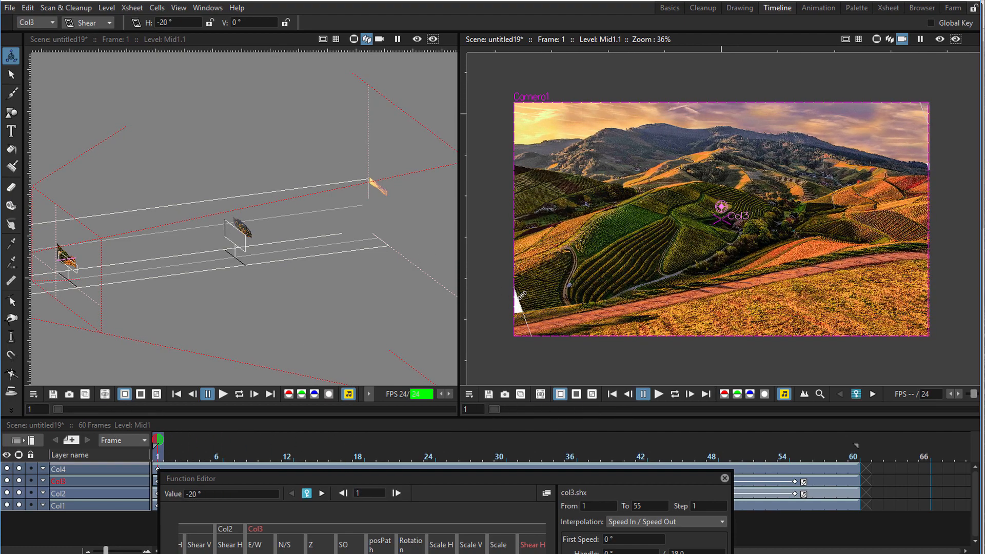
{"action": "scroll", "coordinate": [521, 301], "scroll_direction": "up", "scroll_amount": 1}
{"action": "scroll", "coordinate": [510, 306], "scroll_direction": "down", "scroll_amount": 1}
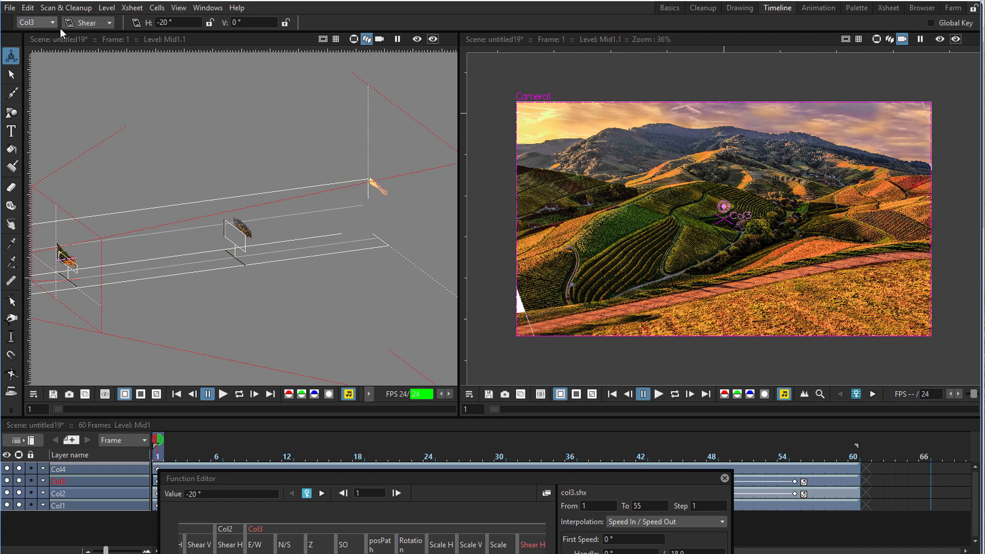
- Set Col3's global scale to 104% at frame 1 to cover the gap at the camera frame's edge
{"action": "left_click", "coordinate": [76, 23]}
{"action": "left_click", "coordinate": [84, 65]}
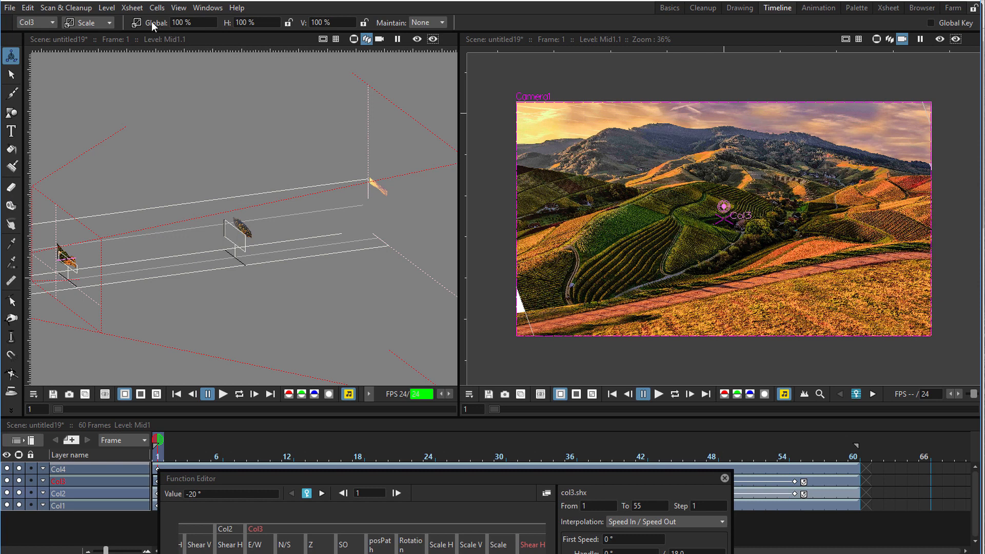
{"action": "left_click_drag", "start_coordinate": [152, 22], "coordinate": [168, 25]}
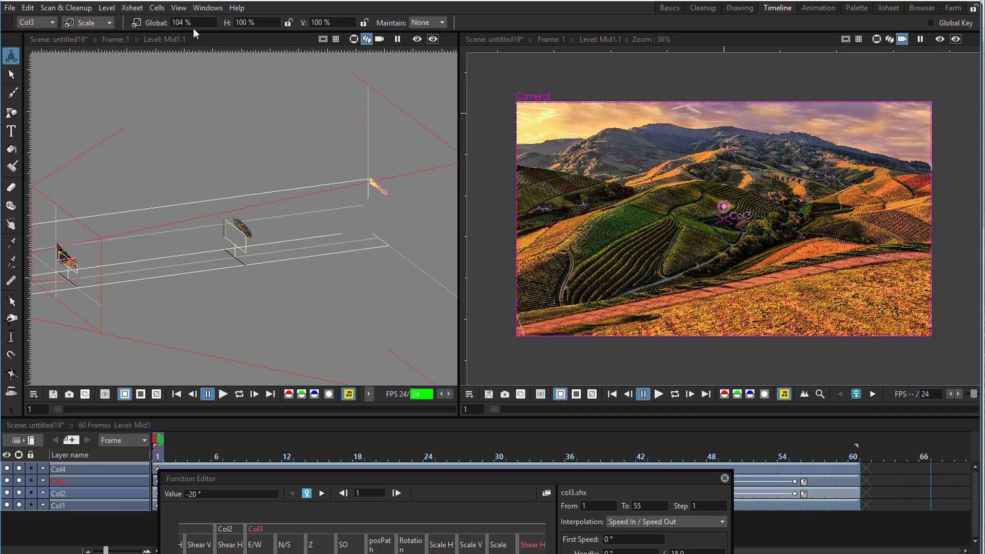
- Key Col3's global scale at 100% on frame 55
{"action": "left_click_drag", "start_coordinate": [414, 476], "coordinate": [390, 522]}
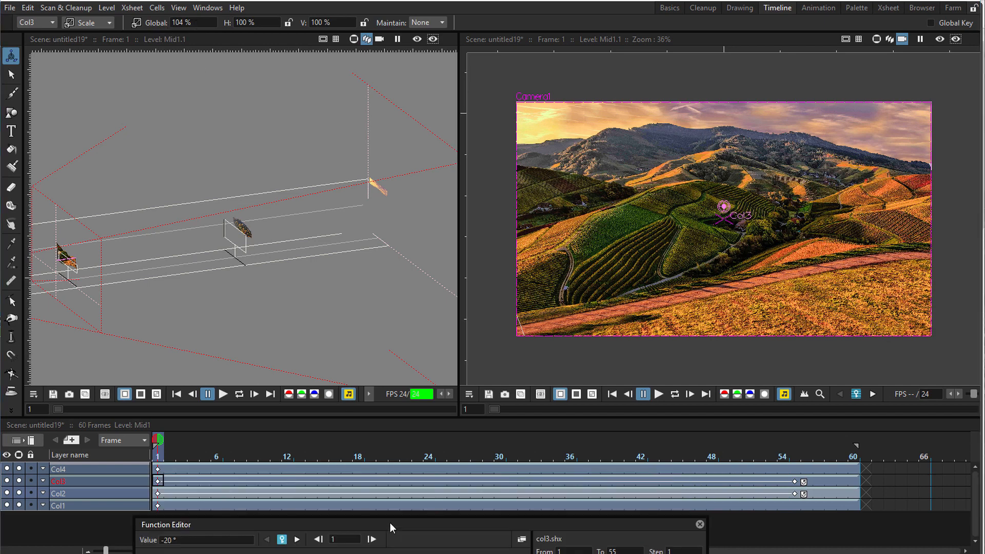
{"action": "mouse_move", "coordinate": [716, 429]}
{"action": "left_mouse_down"}
{"action": "mouse_move", "coordinate": [804, 440]}
{"action": "mouse_move", "coordinate": [795, 440]}
{"action": "left_mouse_up"}
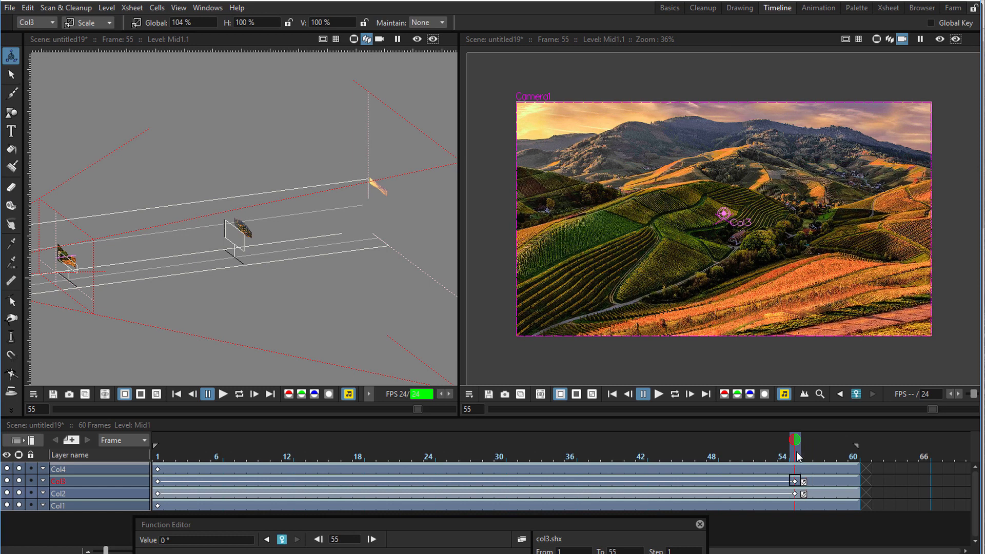
{"action": "left_click", "coordinate": [188, 22]}
{"action": "type", "text": "100"}
{"action": "key", "text": "Return"}
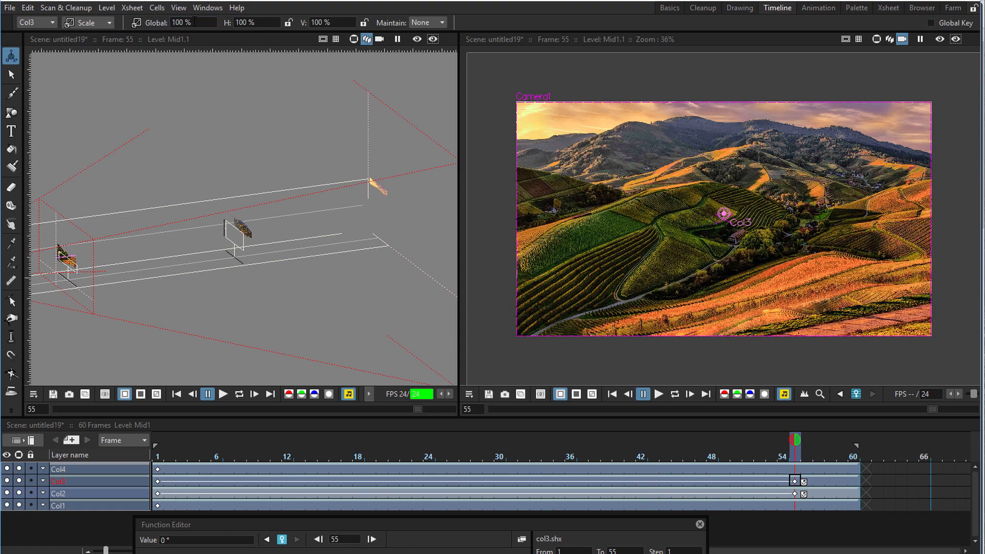
- Scrub back and forth through the timeline to review Col3's scale and shear animation, ending at frame 1
{"action": "left_click_drag", "start_coordinate": [744, 452], "coordinate": [334, 453]}
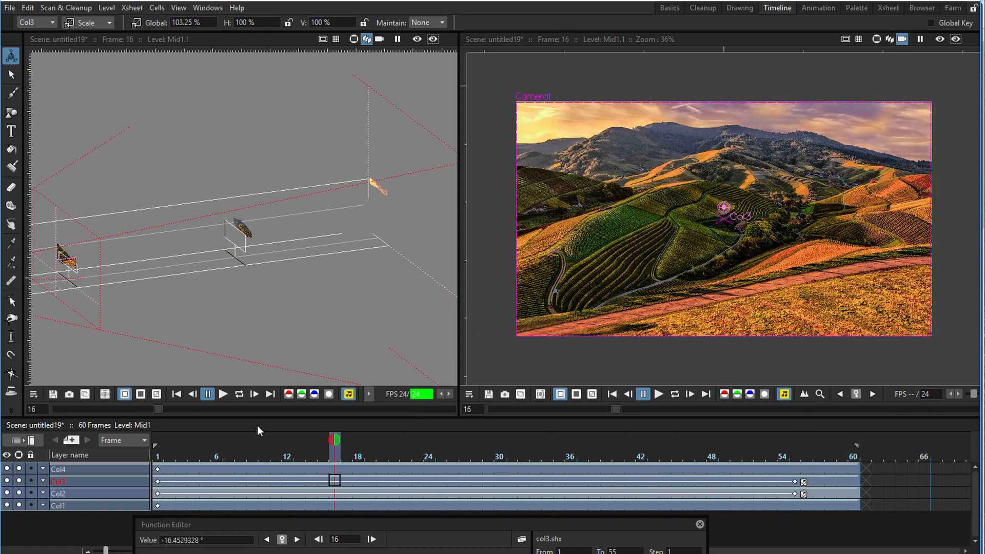
{"action": "left_click_drag", "start_coordinate": [257, 426], "coordinate": [759, 426]}
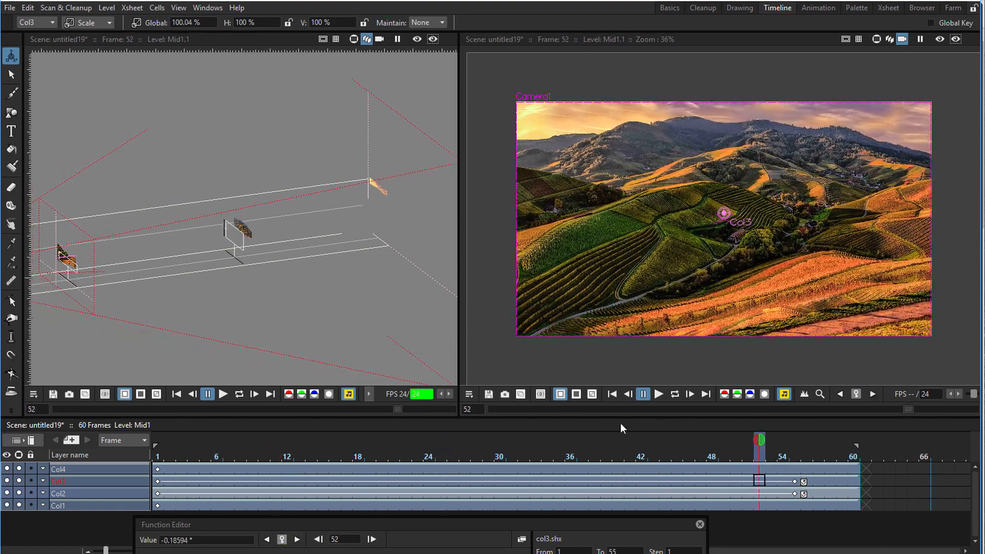
{"action": "left_click_drag", "start_coordinate": [621, 424], "coordinate": [48, 379]}
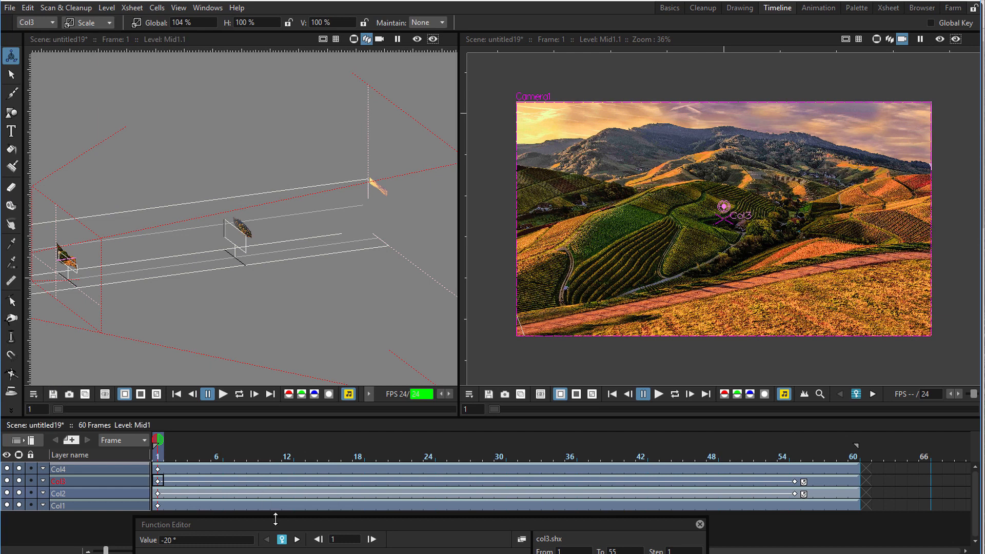
- Select Col4 and set its horizontal shear to -20° at frame 1
{"action": "left_click_drag", "start_coordinate": [279, 523], "coordinate": [440, 428]}
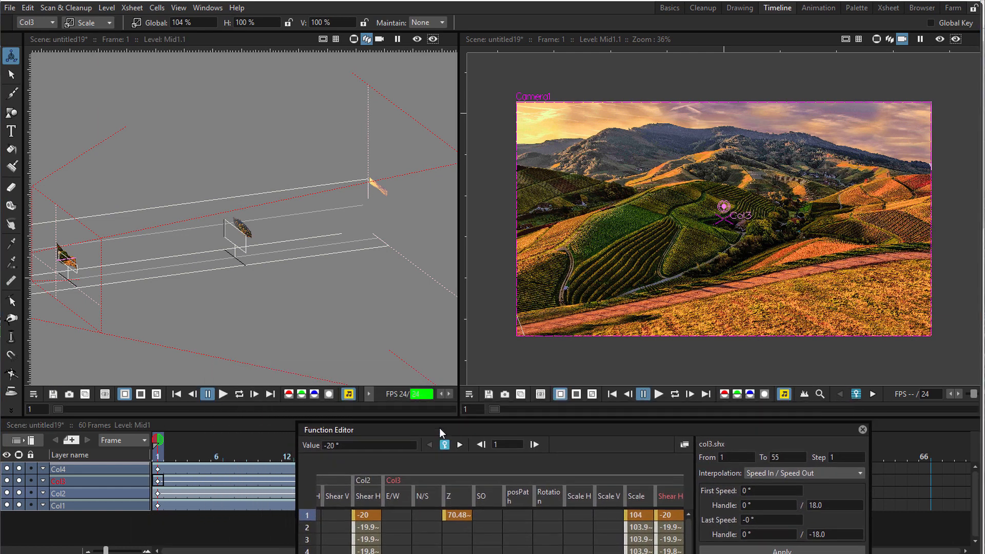
{"action": "left_click", "coordinate": [52, 23]}
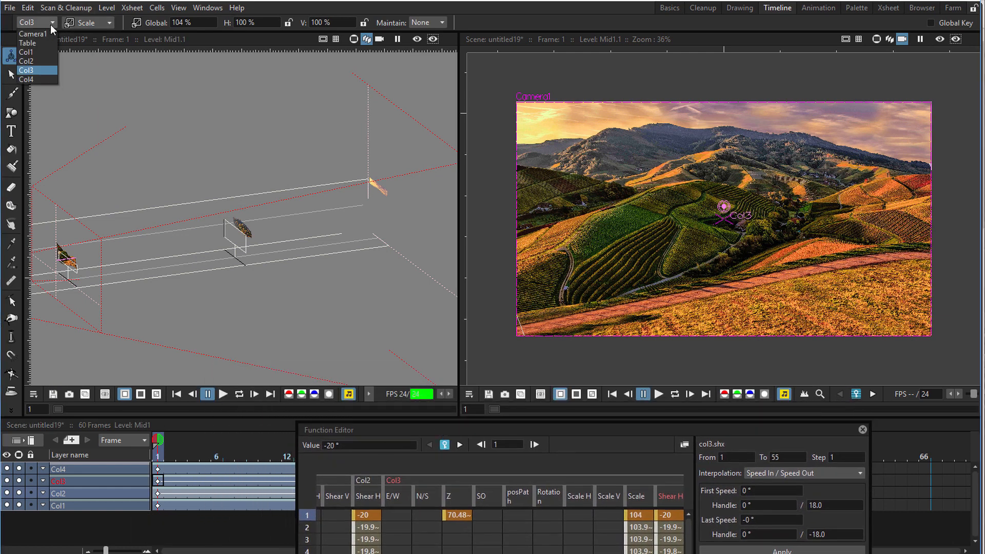
{"action": "left_click", "coordinate": [32, 79]}
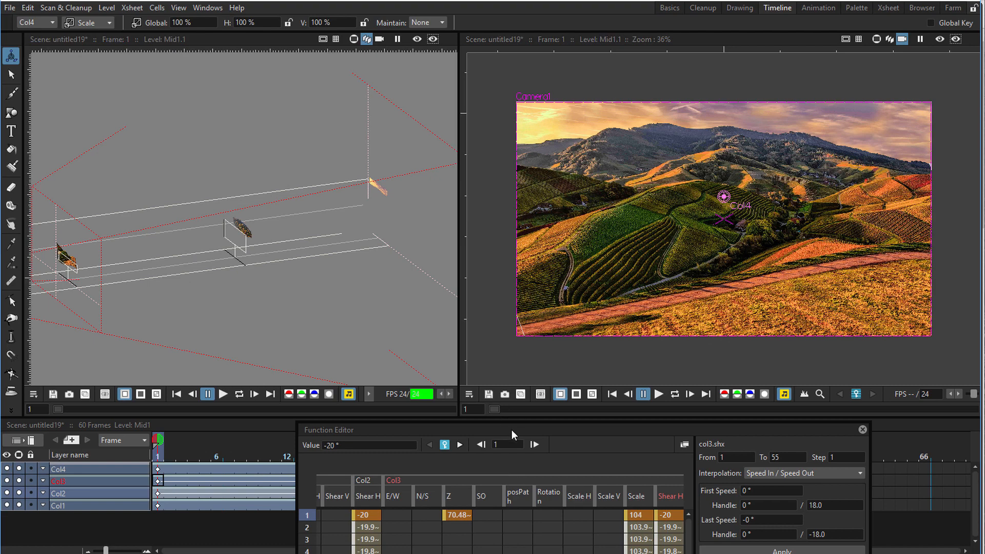
{"action": "left_click_drag", "start_coordinate": [512, 430], "coordinate": [422, 512]}
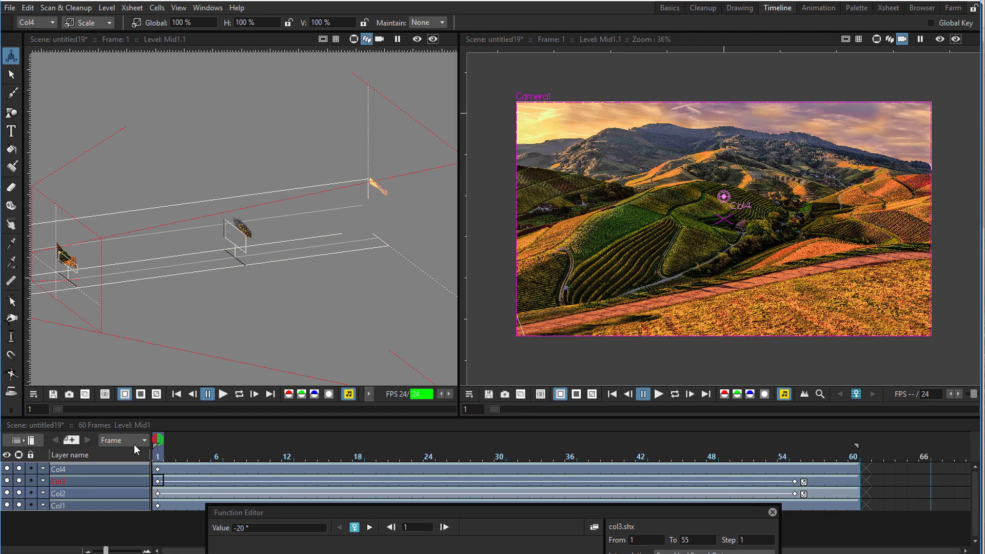
{"action": "left_click", "coordinate": [85, 21]}
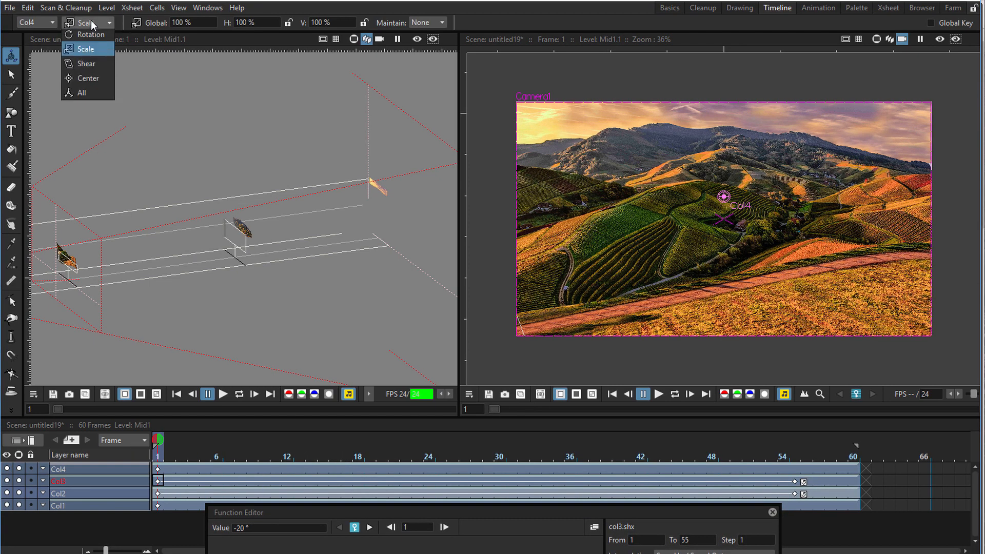
{"action": "left_click", "coordinate": [92, 78]}
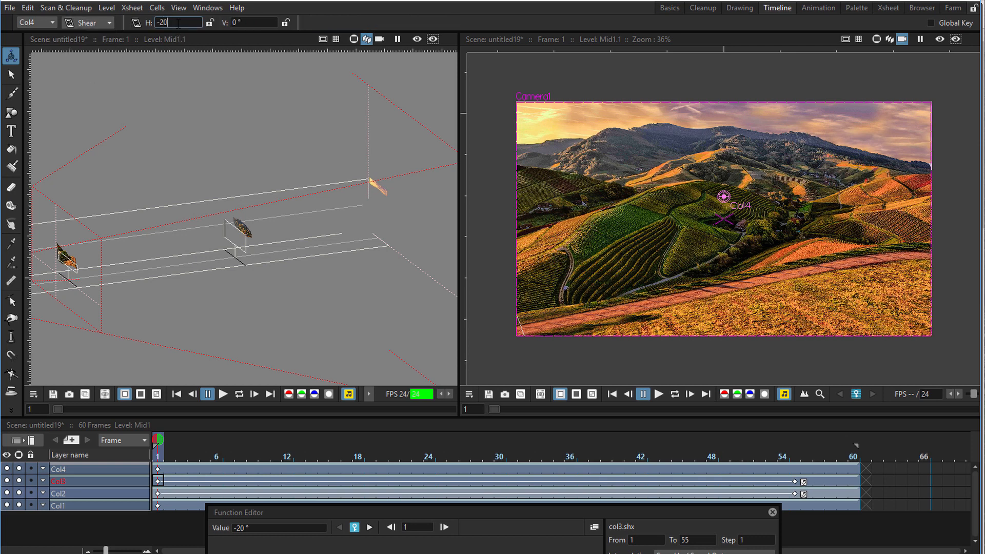
{"action": "key", "text": "Return"}
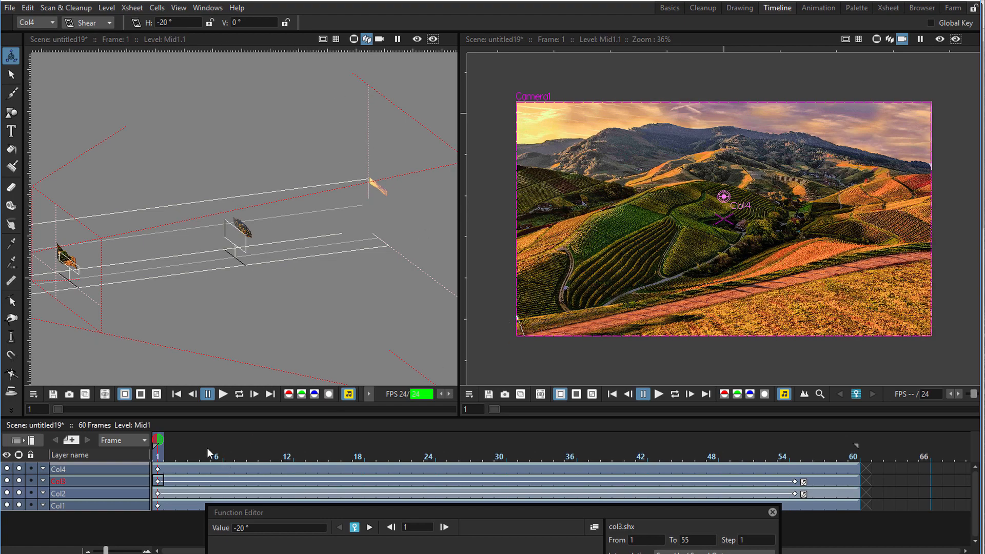
- Key Col4's horizontal shear at 0° on frame 55, and play the animation in a loop from frame 1
{"action": "left_click_drag", "start_coordinate": [207, 448], "coordinate": [799, 476]}
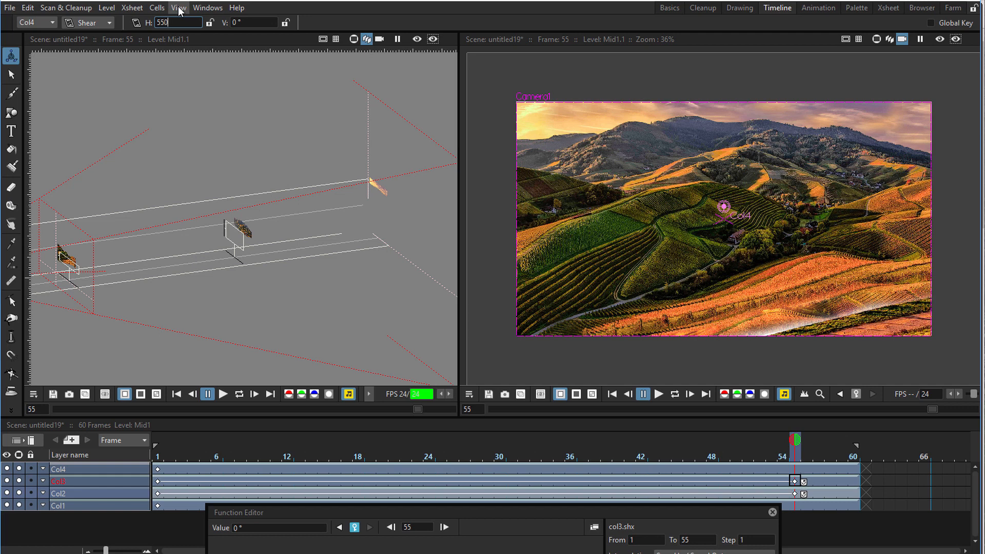
{"action": "key", "text": "Return"}
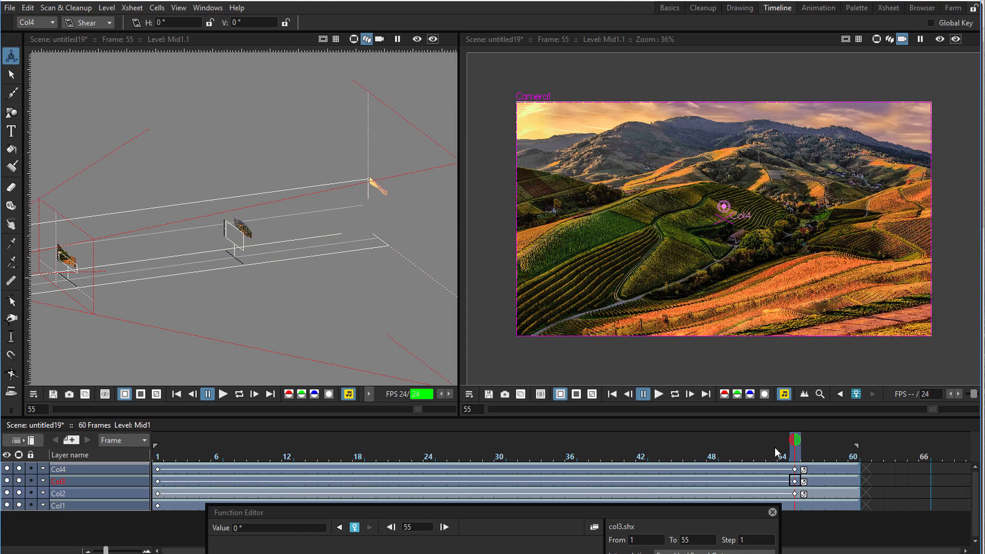
{"action": "left_click_drag", "start_coordinate": [775, 448], "coordinate": [157, 393]}
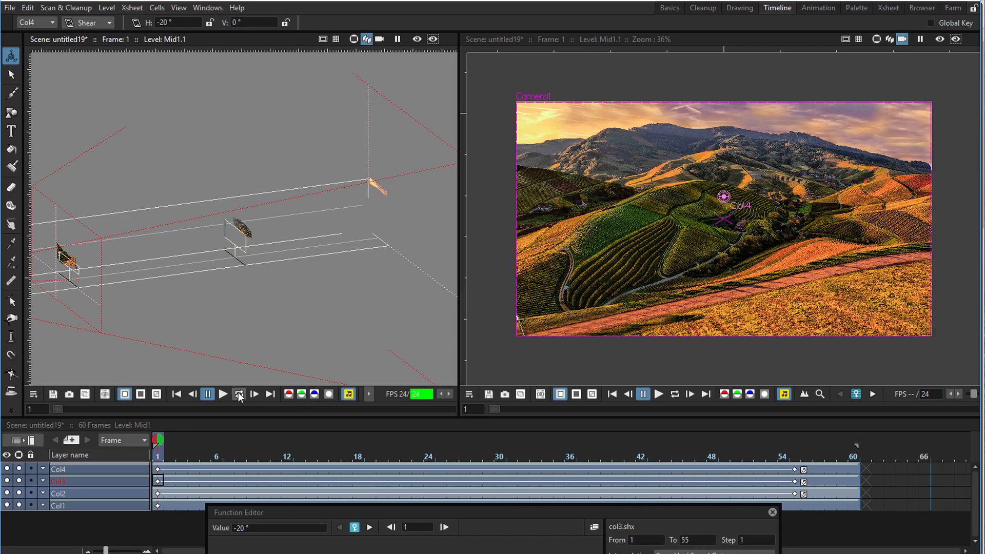
{"action": "left_click", "coordinate": [238, 395]}
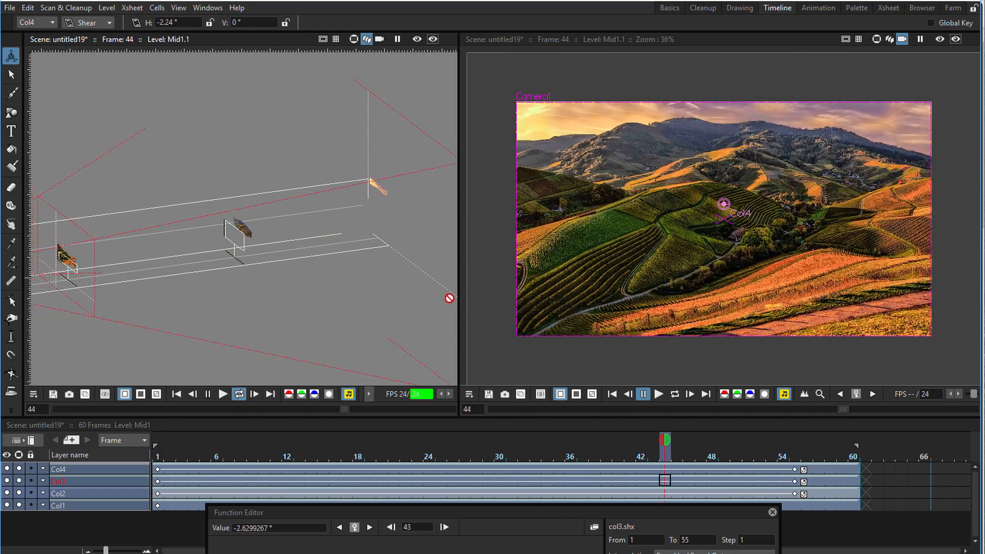